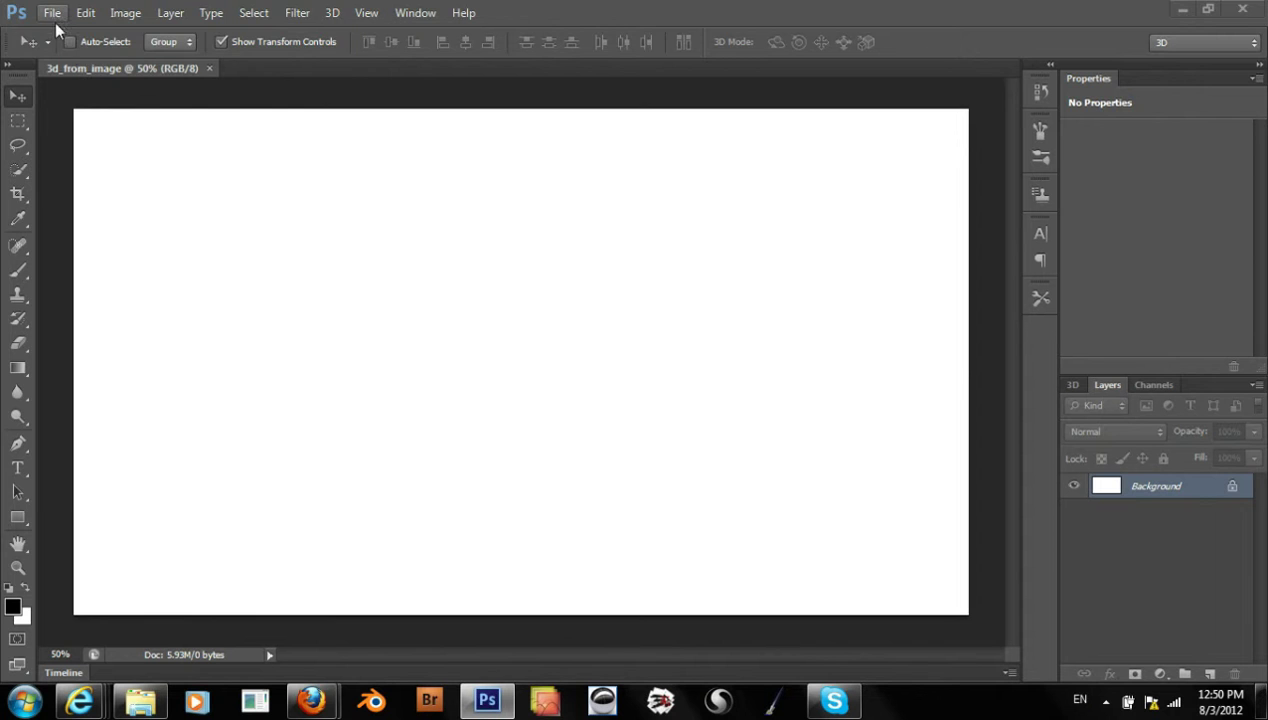
- Open the 26_27 JPG image from the Photoshop 3D Objects folder
{"action": "left_click", "coordinate": [52, 16]}
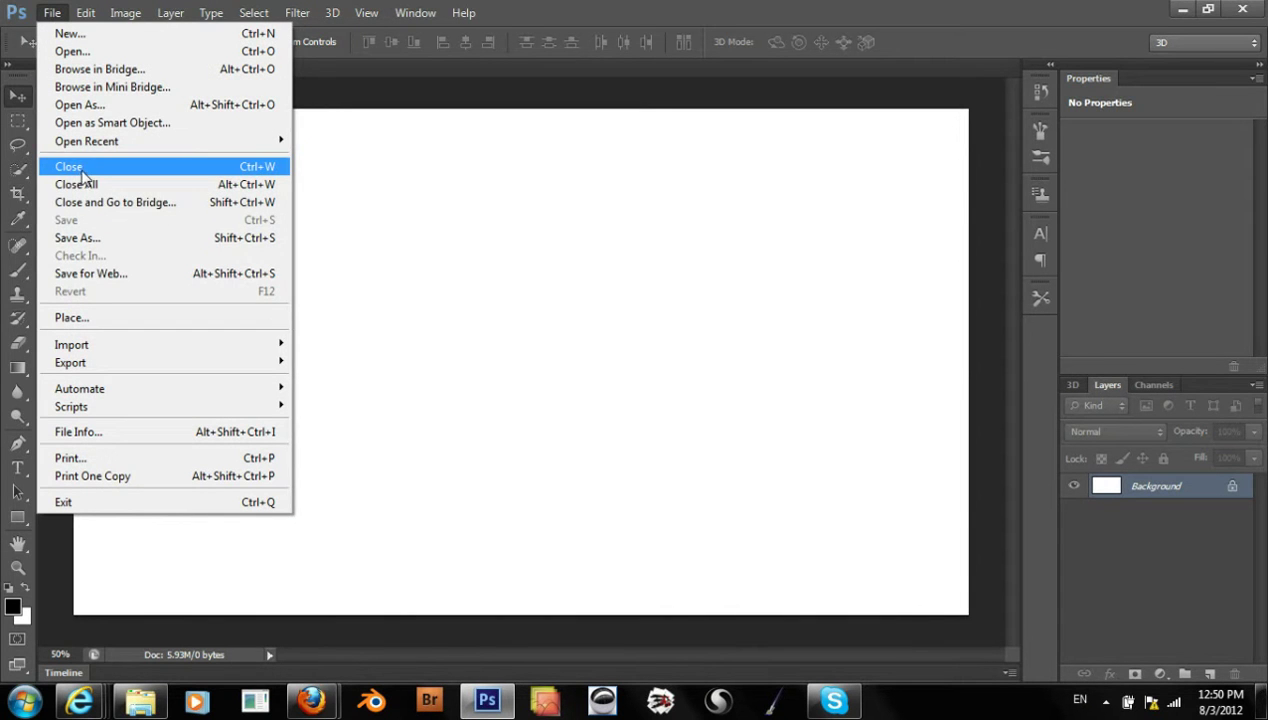
{"action": "mouse_move", "coordinate": [88, 347]}
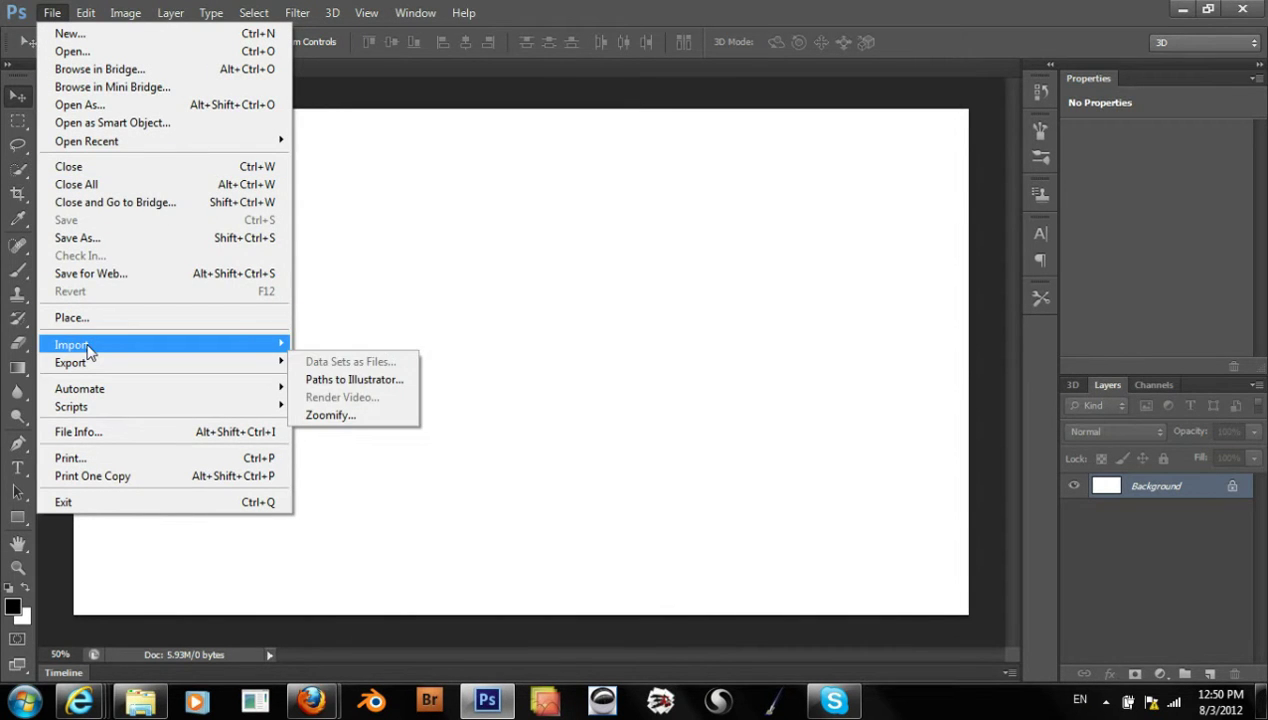
{"action": "left_click", "coordinate": [125, 52]}
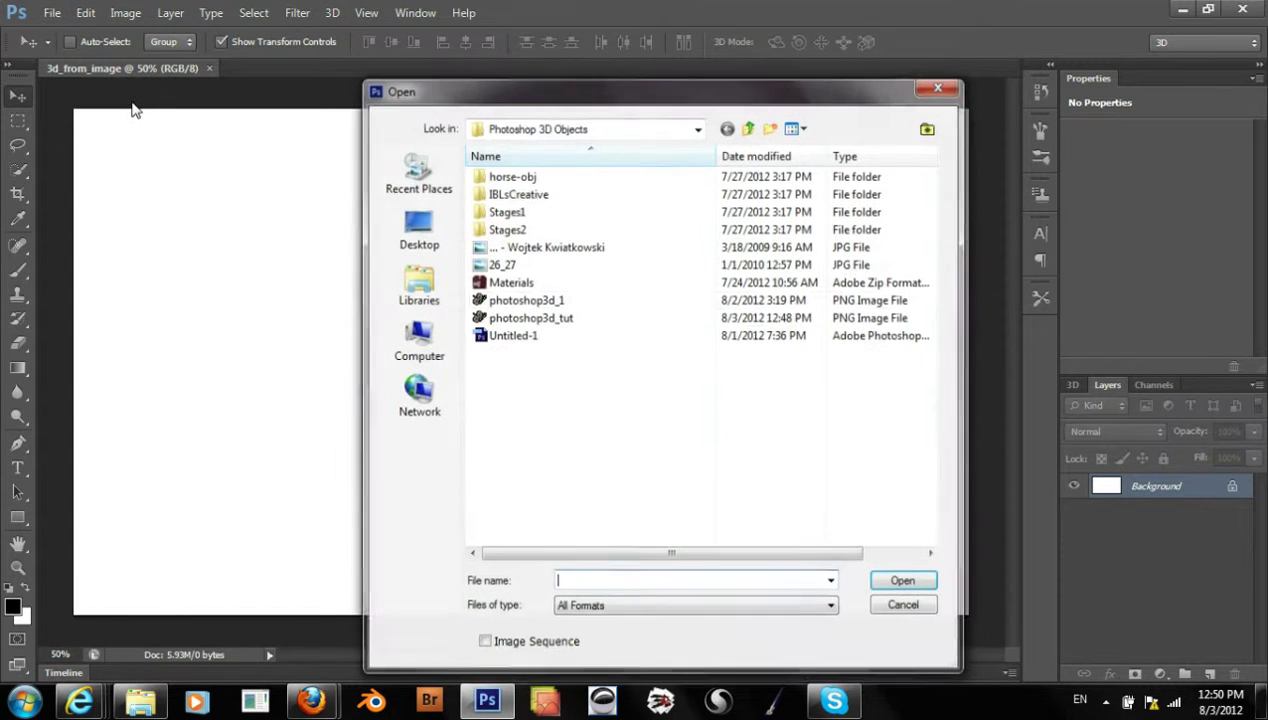
{"action": "left_click", "coordinate": [510, 266]}
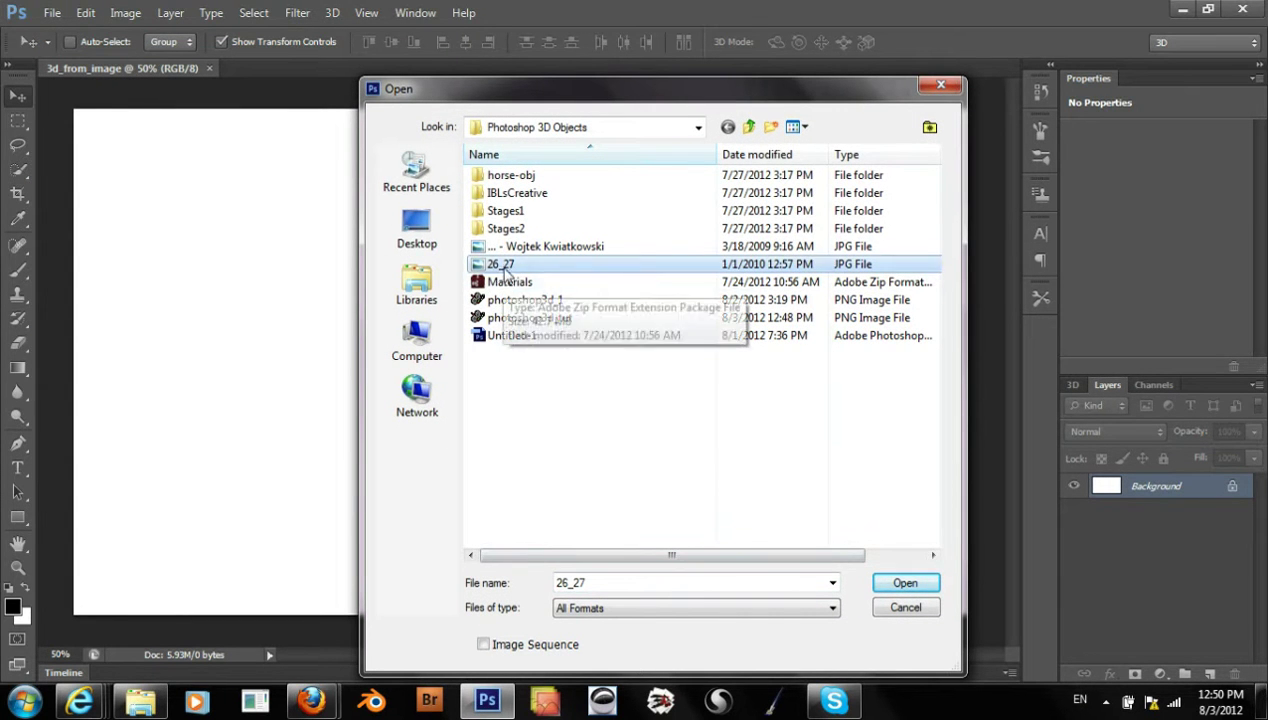
{"action": "left_click", "coordinate": [897, 588]}
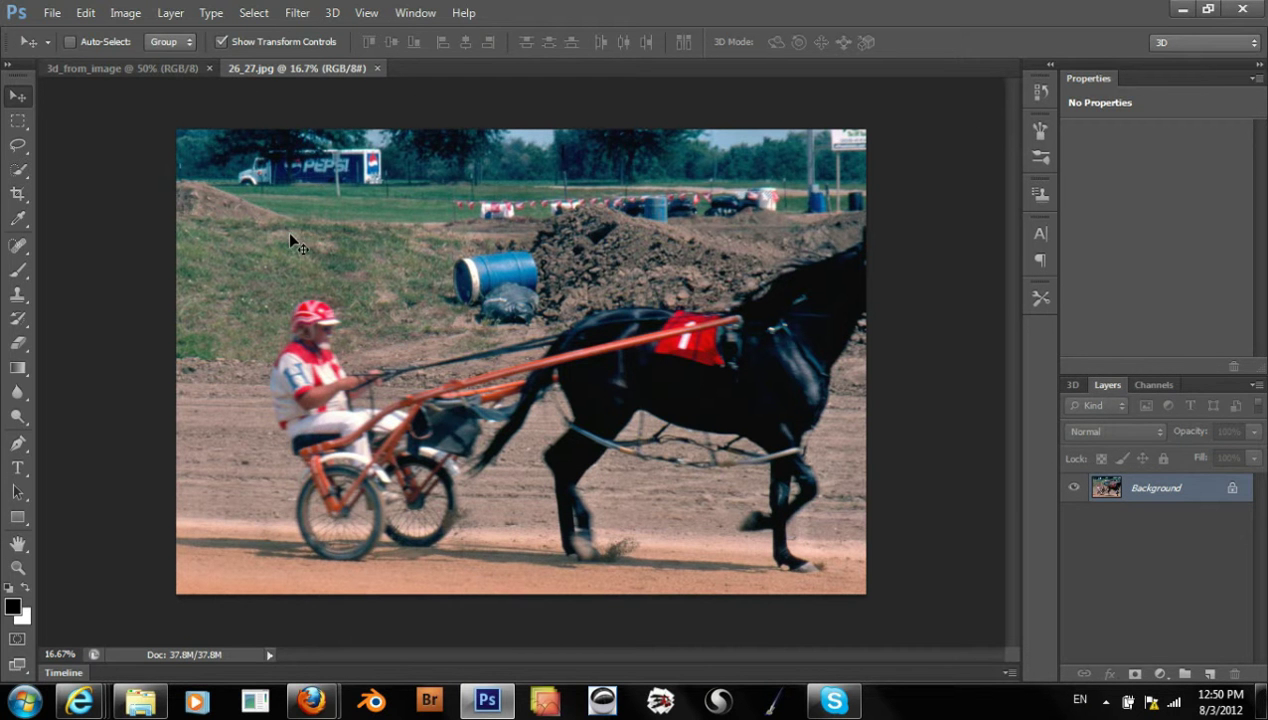
- Copy the entire horse-racing photo, close its document, and paste it into 3d_from_image as a new layer
{"action": "key", "text": "ctrl+a"}
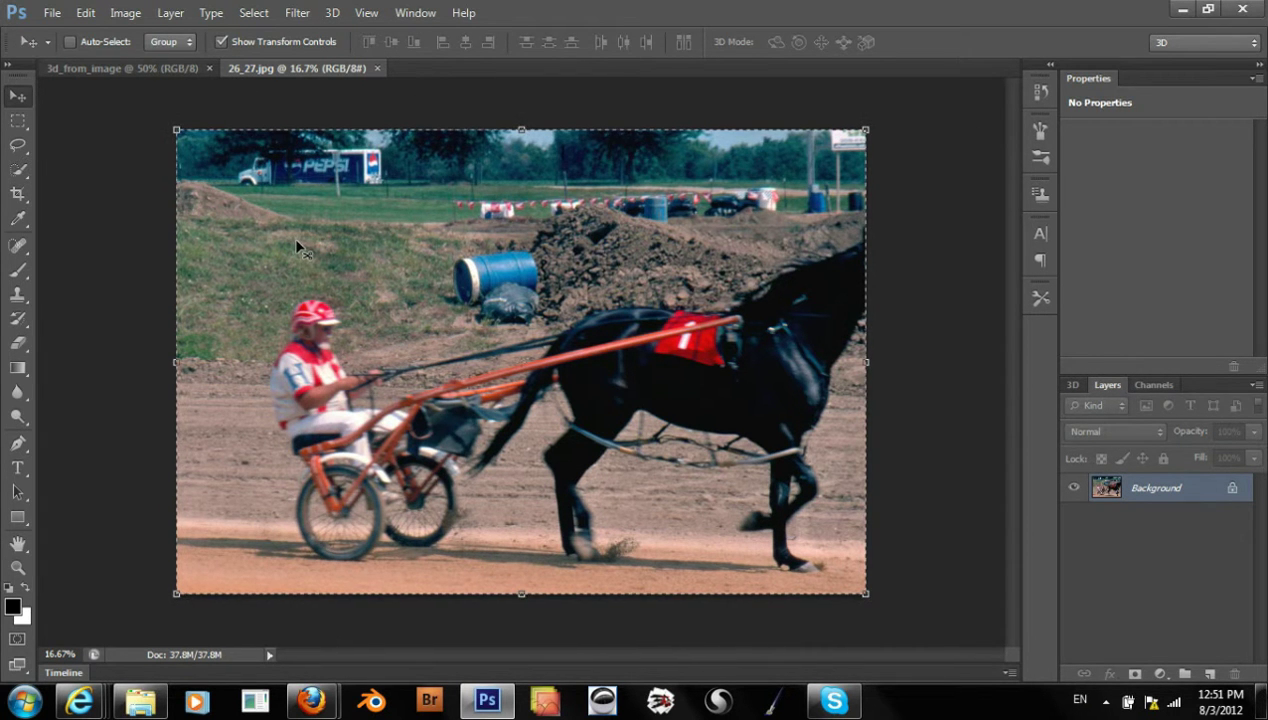
{"action": "left_click", "coordinate": [373, 68]}
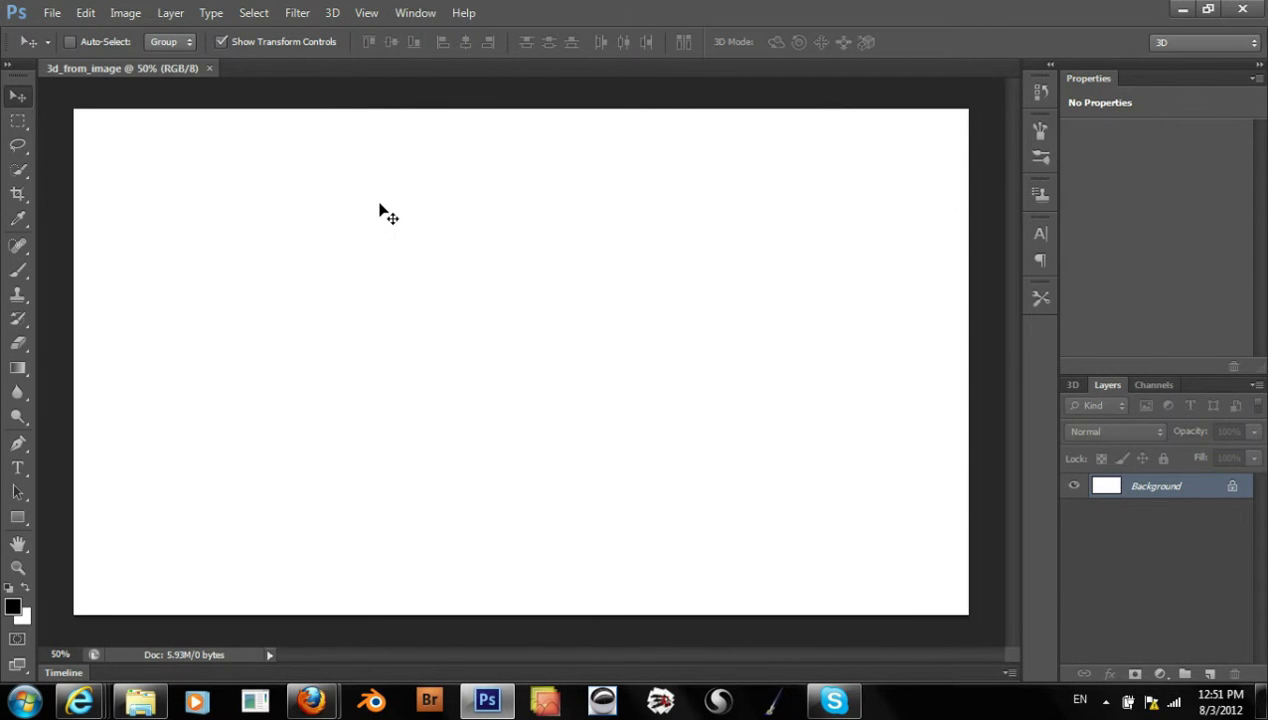
{"action": "key", "text": "ctrl+v"}
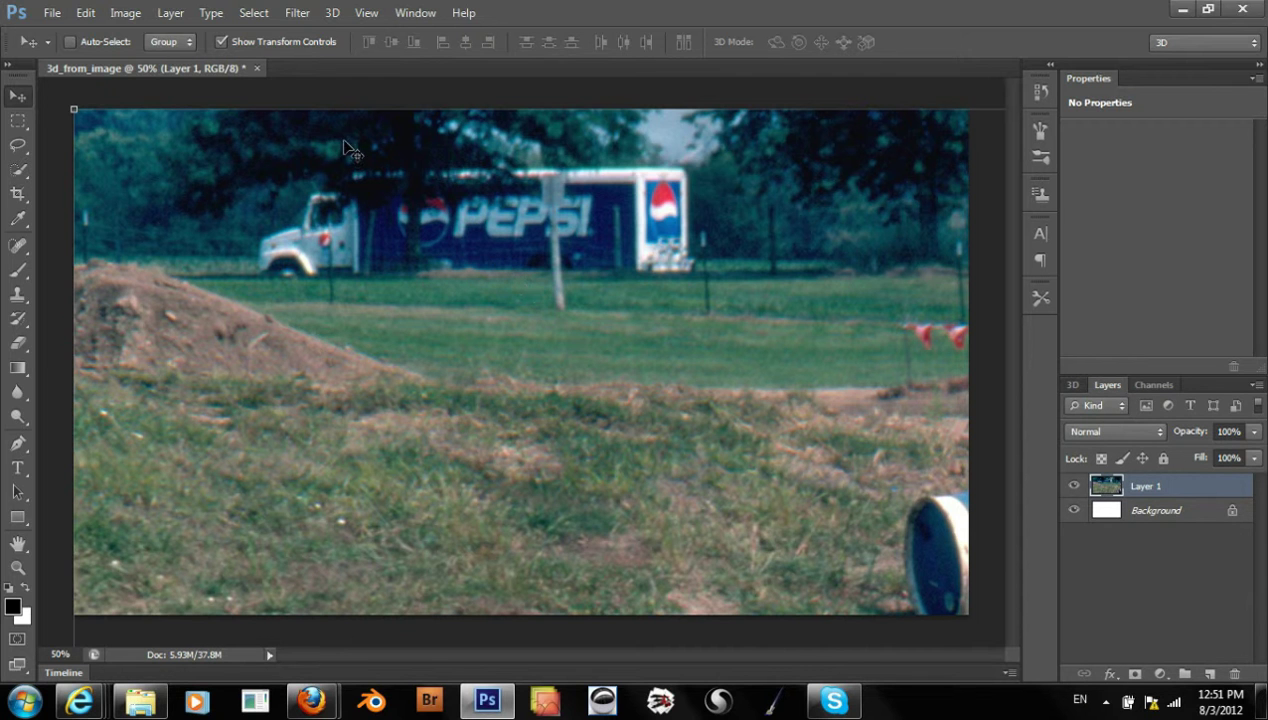
- Scale the pasted photo down to about 34% width and 30% height and move it fully inside the canvas
{"action": "left_click_drag", "start_coordinate": [70, 110], "coordinate": [612, 573]}
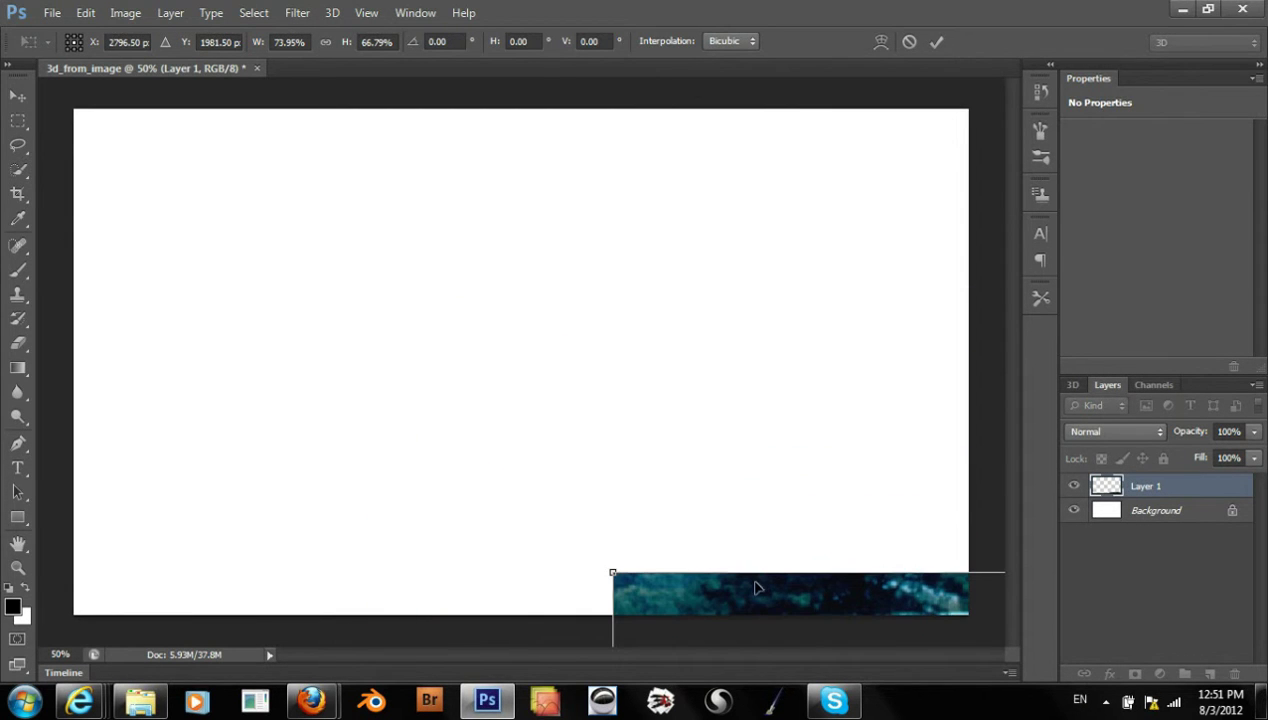
{"action": "left_click_drag", "start_coordinate": [754, 600], "coordinate": [252, 113]}
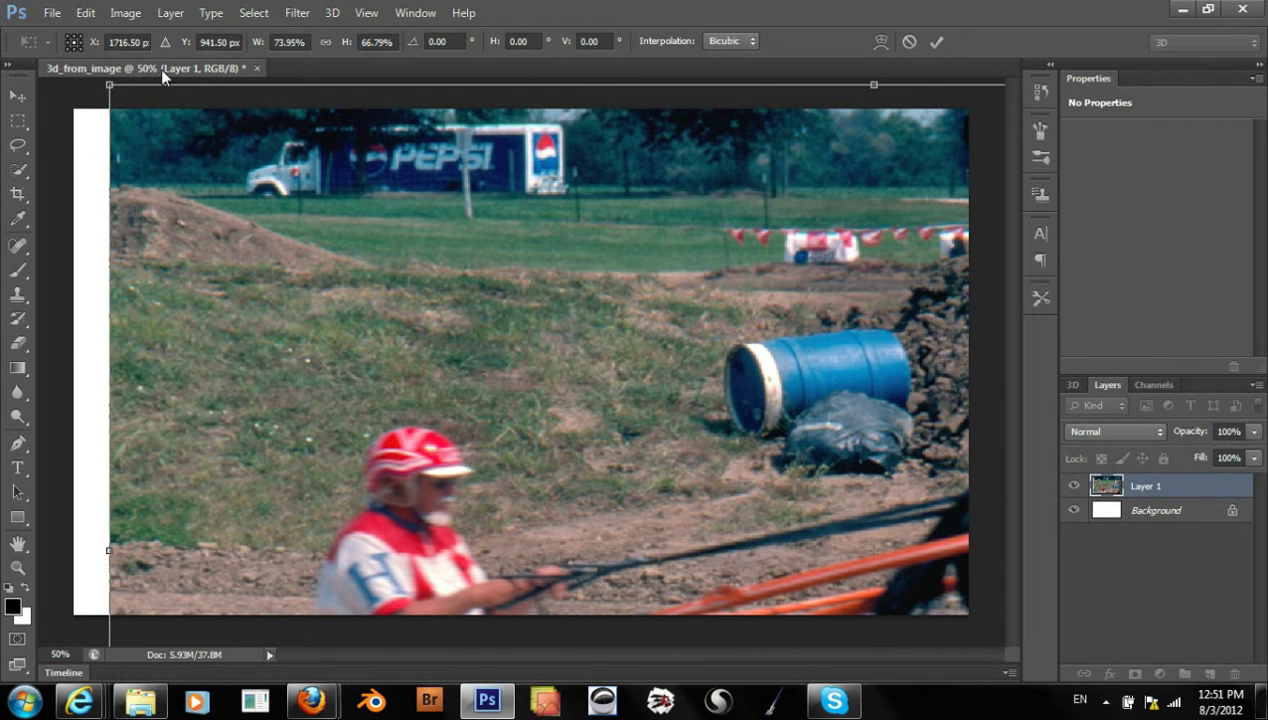
{"action": "left_click_drag", "start_coordinate": [875, 84], "coordinate": [874, 108]}
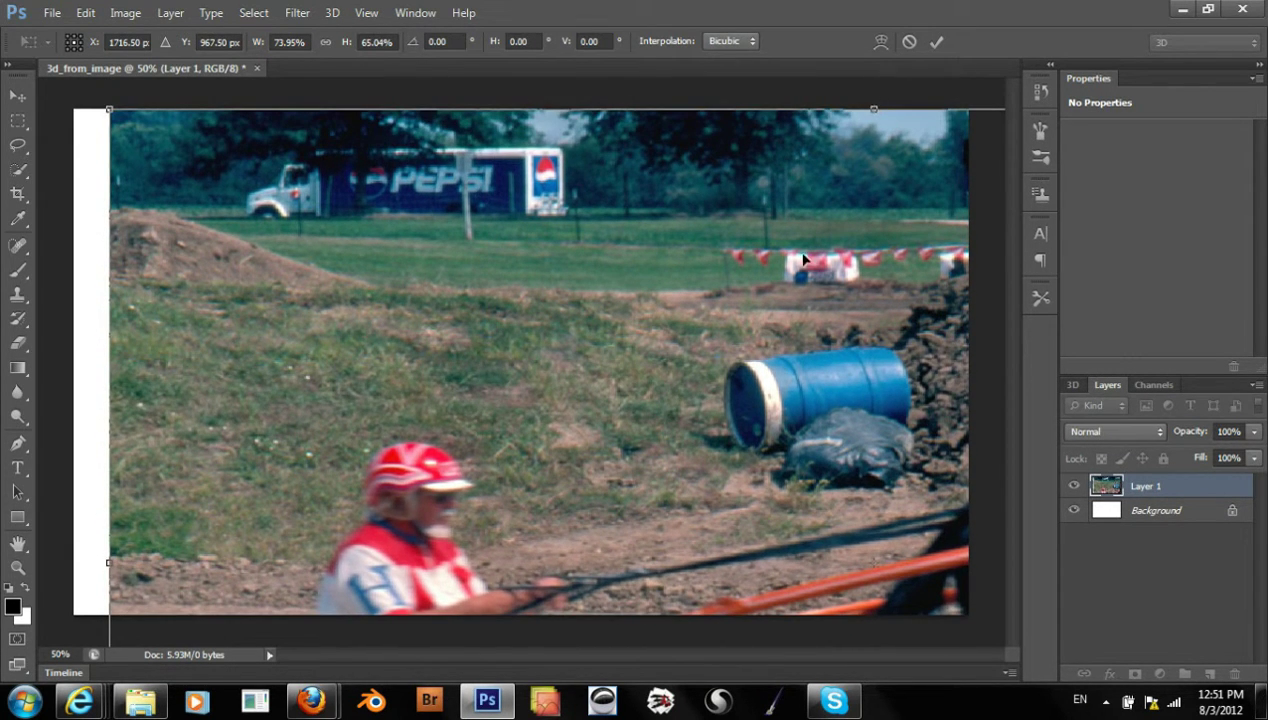
{"action": "left_click_drag", "start_coordinate": [585, 494], "coordinate": [590, 527]}
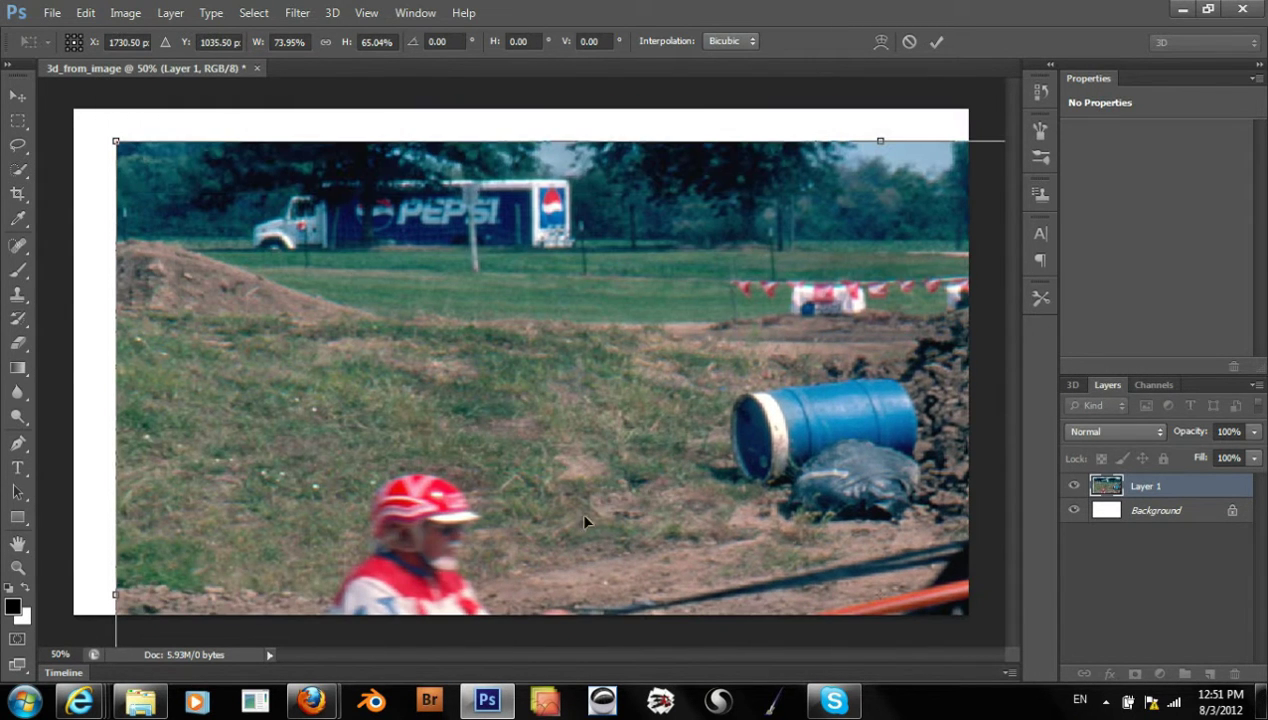
{"action": "left_click_drag", "start_coordinate": [116, 140], "coordinate": [368, 308]}
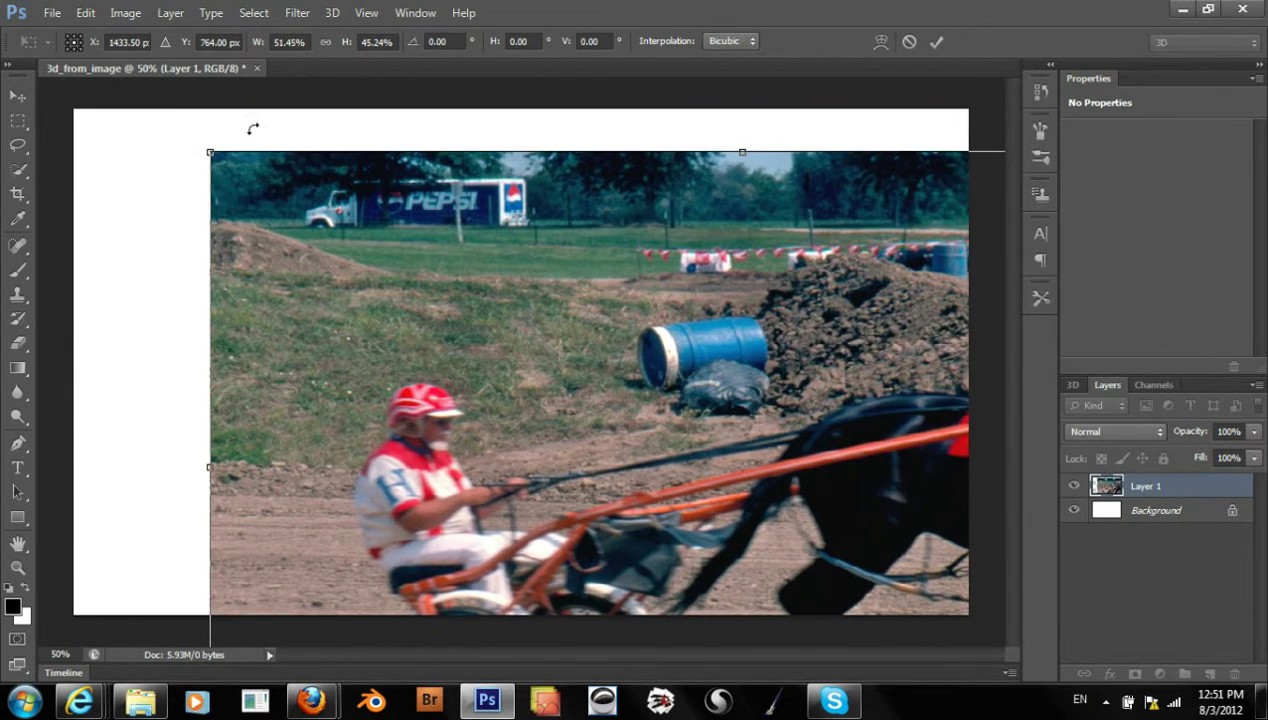
{"action": "left_click_drag", "start_coordinate": [210, 143], "coordinate": [522, 471]}
{"action": "left_click_drag", "start_coordinate": [800, 501], "coordinate": [384, 240]}
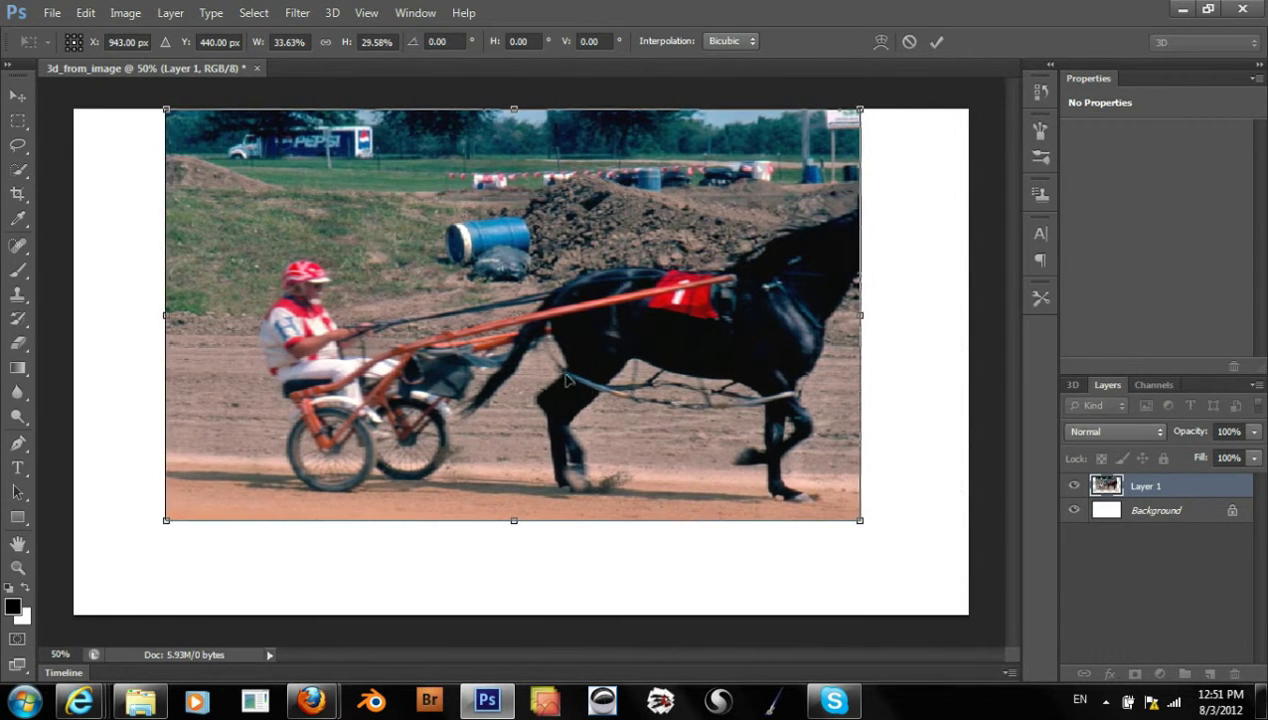
- Enlarge the photo to fill the canvas height, at about 41% width and 36% height, and roughly centre it horizontally
{"action": "left_click_drag", "start_coordinate": [860, 521], "coordinate": [959, 713]}
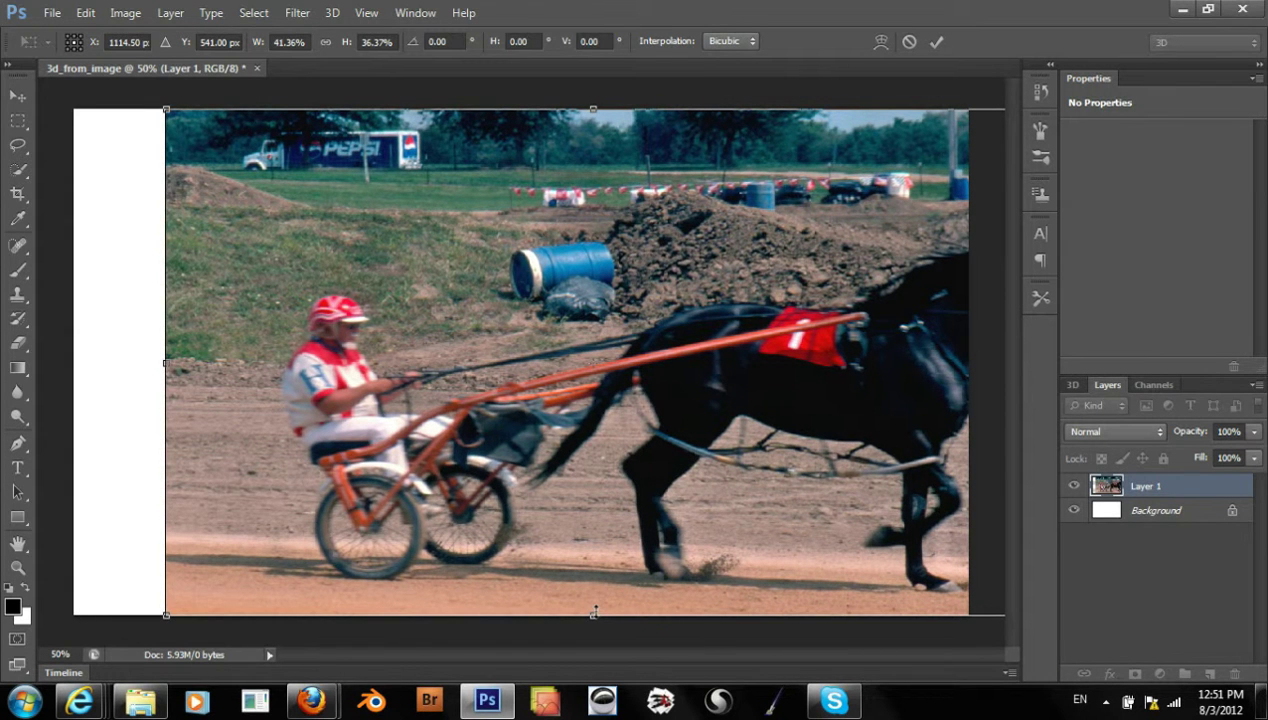
{"action": "left_click_drag", "start_coordinate": [594, 612], "coordinate": [594, 611]}
{"action": "left_click_drag", "start_coordinate": [593, 101], "coordinate": [594, 104]}
{"action": "left_click_drag", "start_coordinate": [587, 224], "coordinate": [515, 232]}
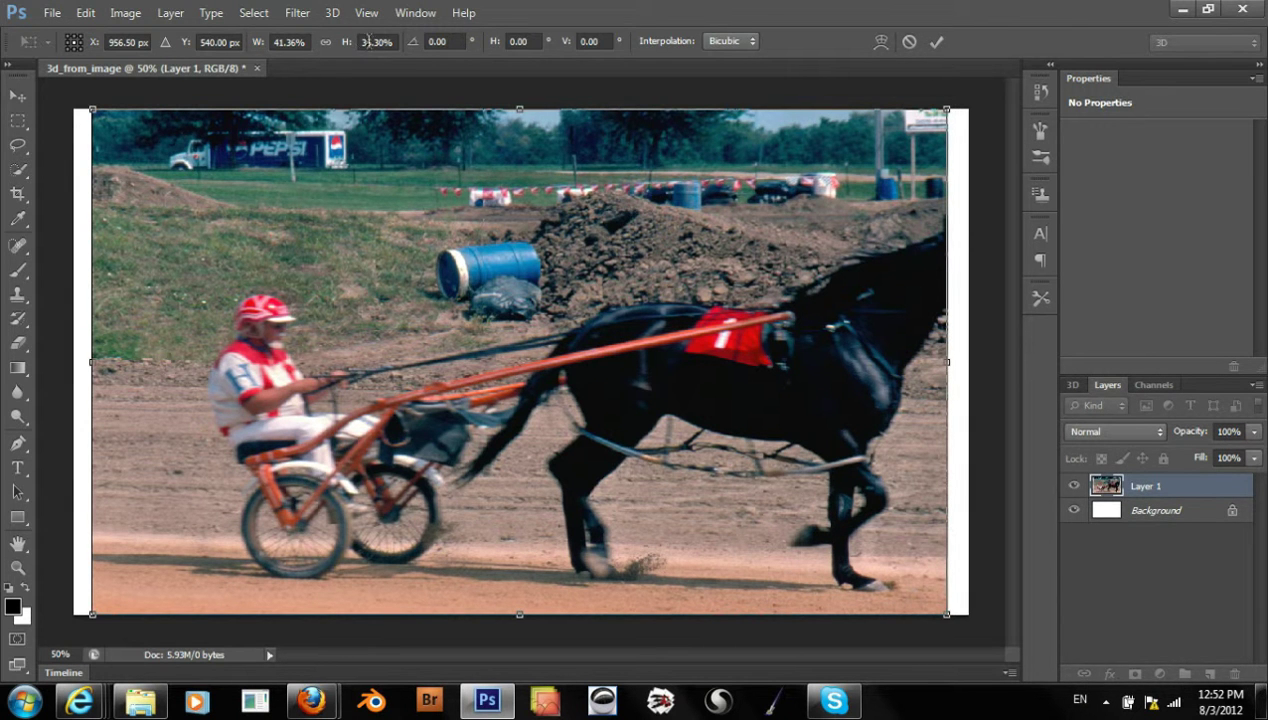
- Set the photo's horizontal scale to 36.3% to match its vertical scale and apply the transformation
{"action": "left_click", "coordinate": [293, 43]}
{"action": "key", "text": "BackSpace"}
{"action": "key", "text": "BackSpace"}
{"action": "key", "text": "BackSpace"}
{"action": "key", "text": "BackSpace"}
{"action": "type", "text": "36"}
{"action": "key", "text": "Return"}
{"action": "type", "text": ".3"}
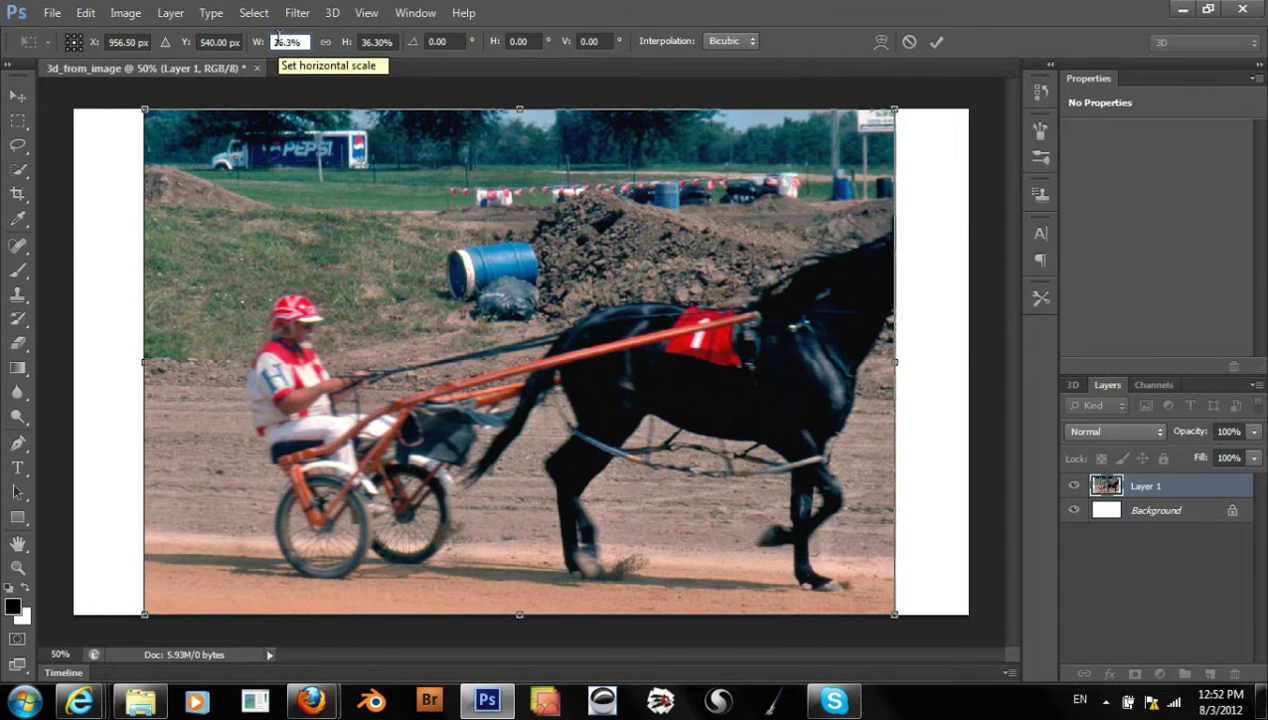
{"action": "key", "text": "Return"}
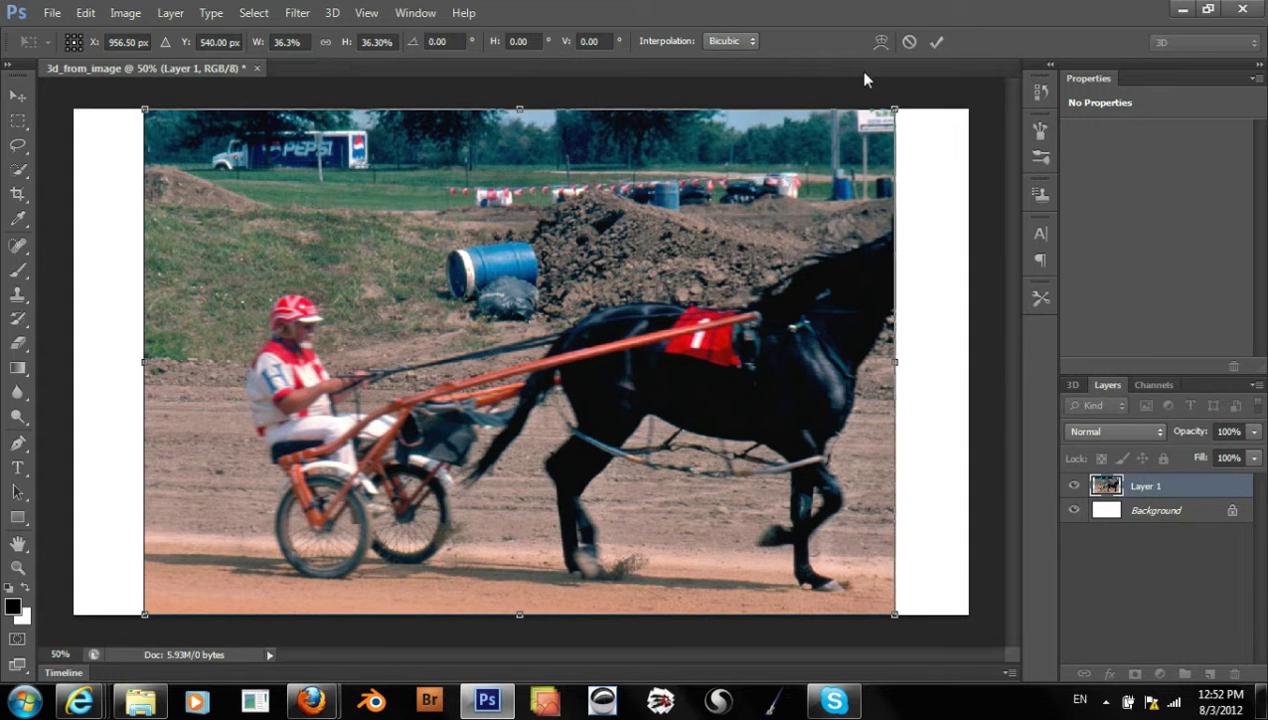
{"action": "left_click", "coordinate": [936, 43]}
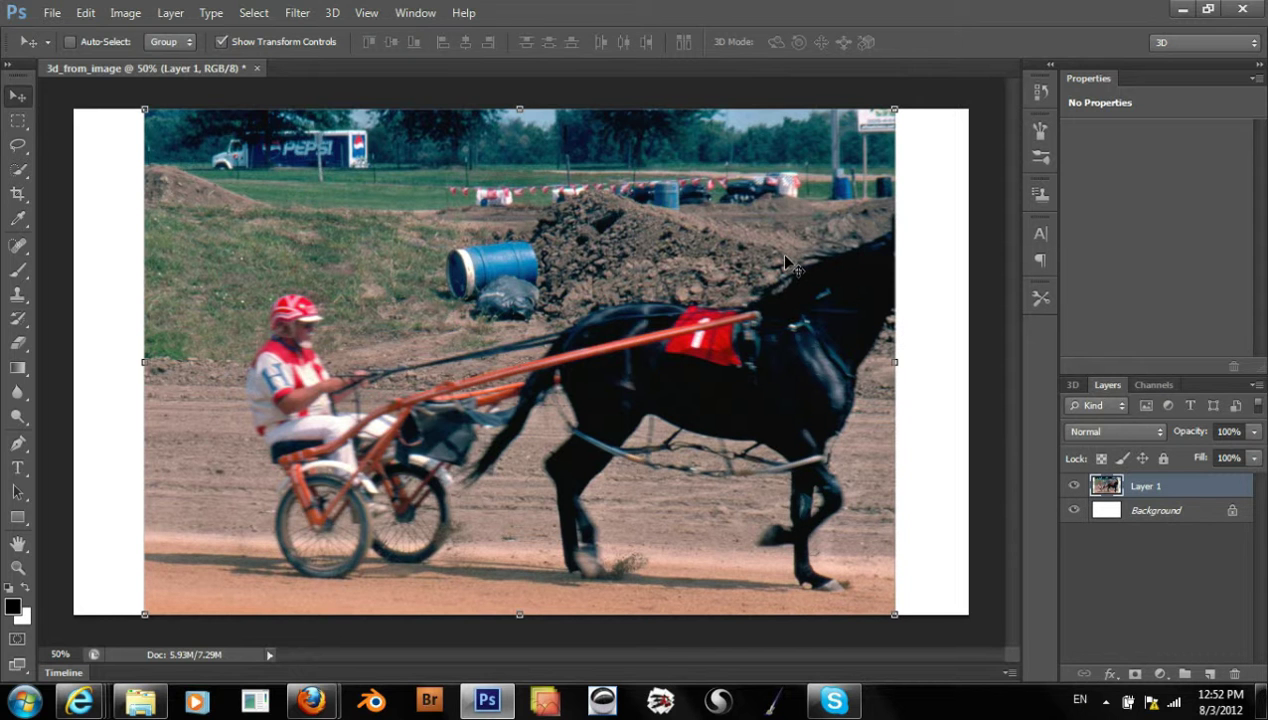
- Create a 3D Postcard from the selected photo layer
{"action": "left_click", "coordinate": [1071, 386]}
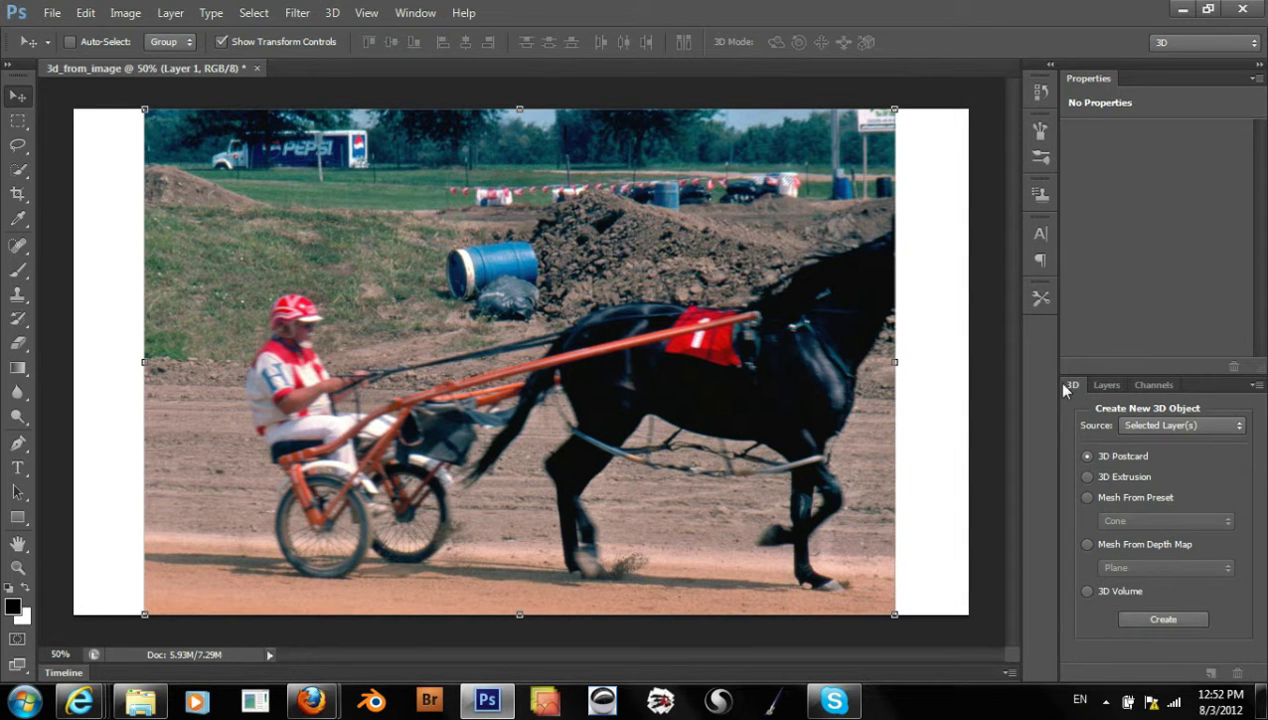
{"action": "left_click", "coordinate": [332, 13]}
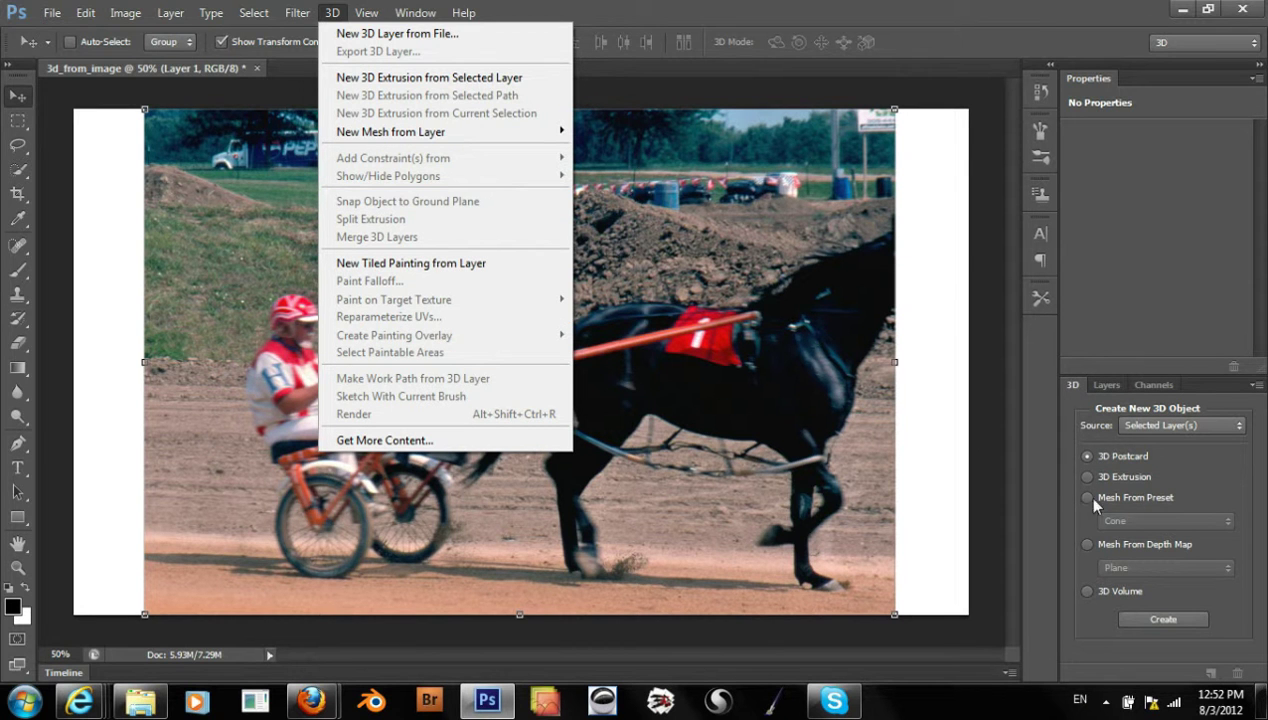
{"action": "left_click", "coordinate": [1180, 455]}
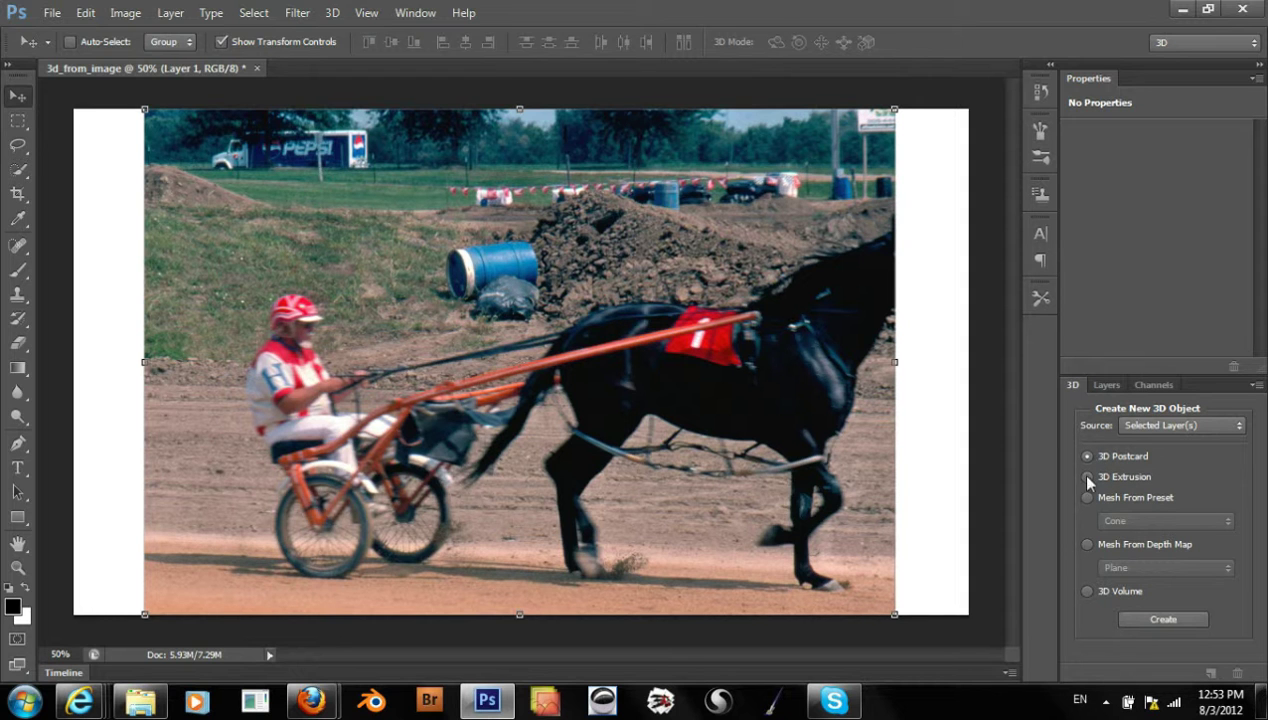
{"action": "left_click", "coordinate": [1151, 626]}
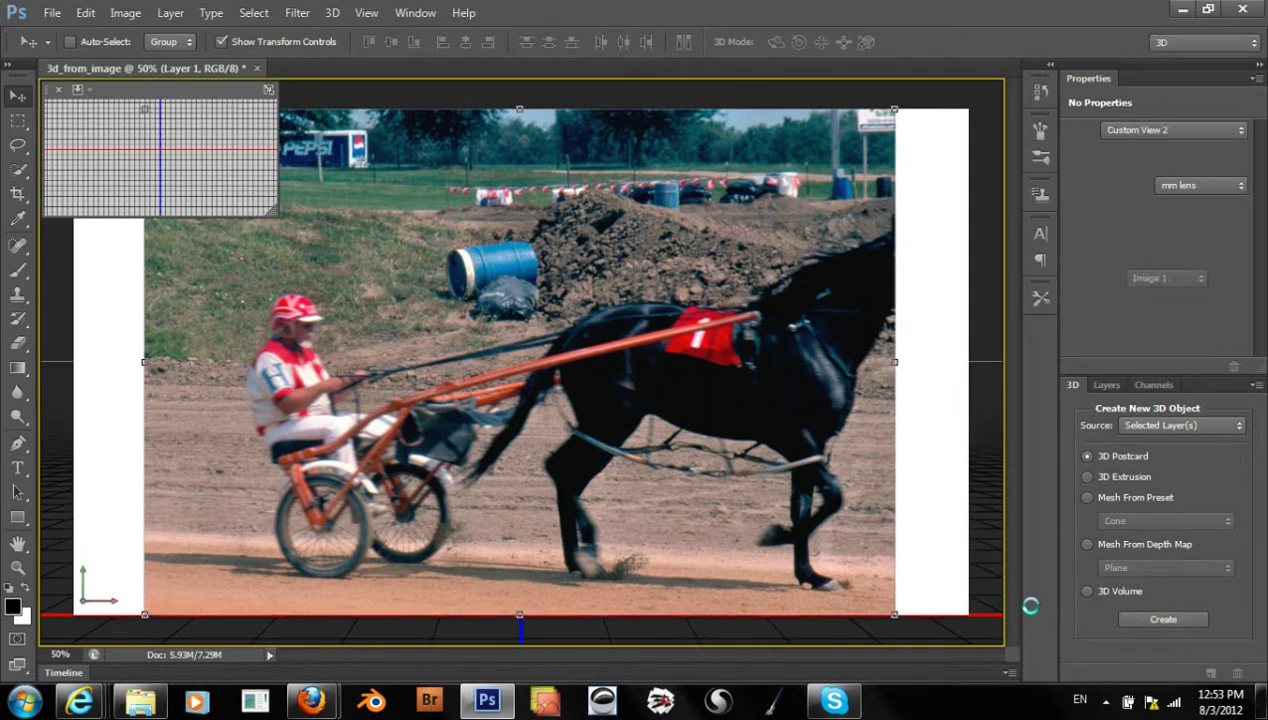
- Examine the 3D postcard from several camera angles and revert it to the flat photo layer
{"action": "left_click_drag", "start_coordinate": [737, 346], "coordinate": [361, 348]}
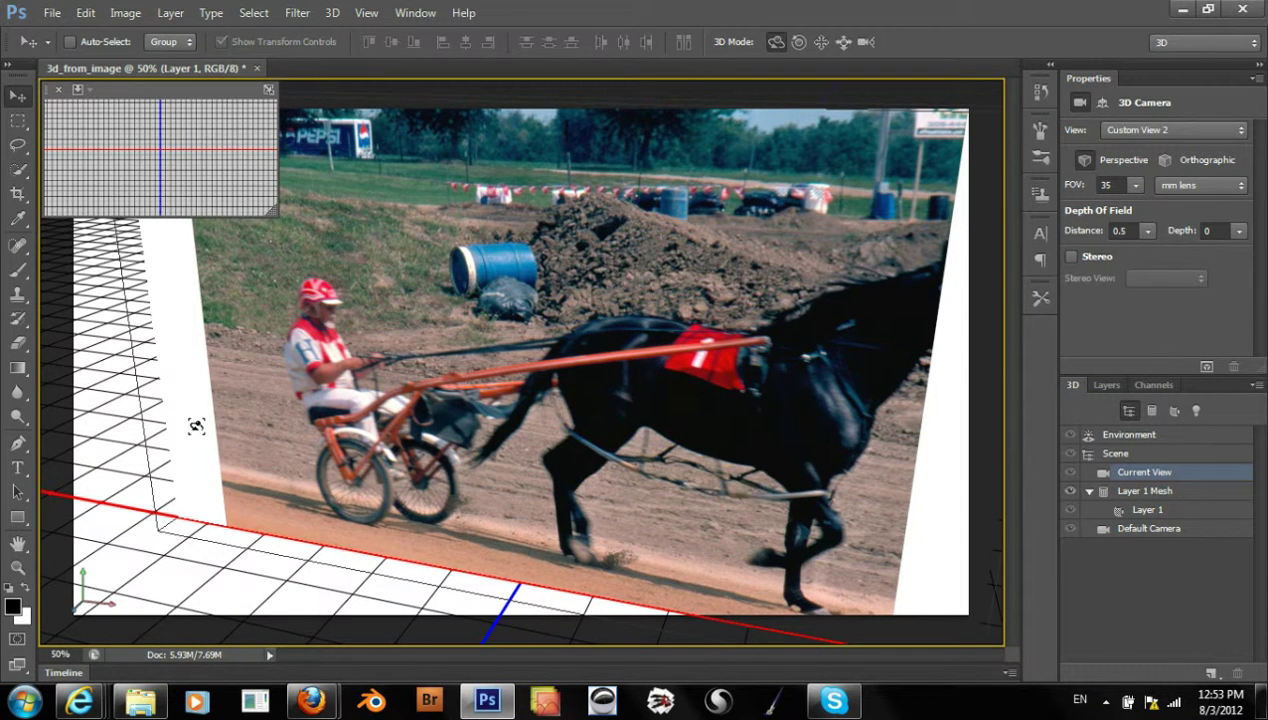
{"action": "left_click_drag", "start_coordinate": [222, 420], "coordinate": [338, 481]}
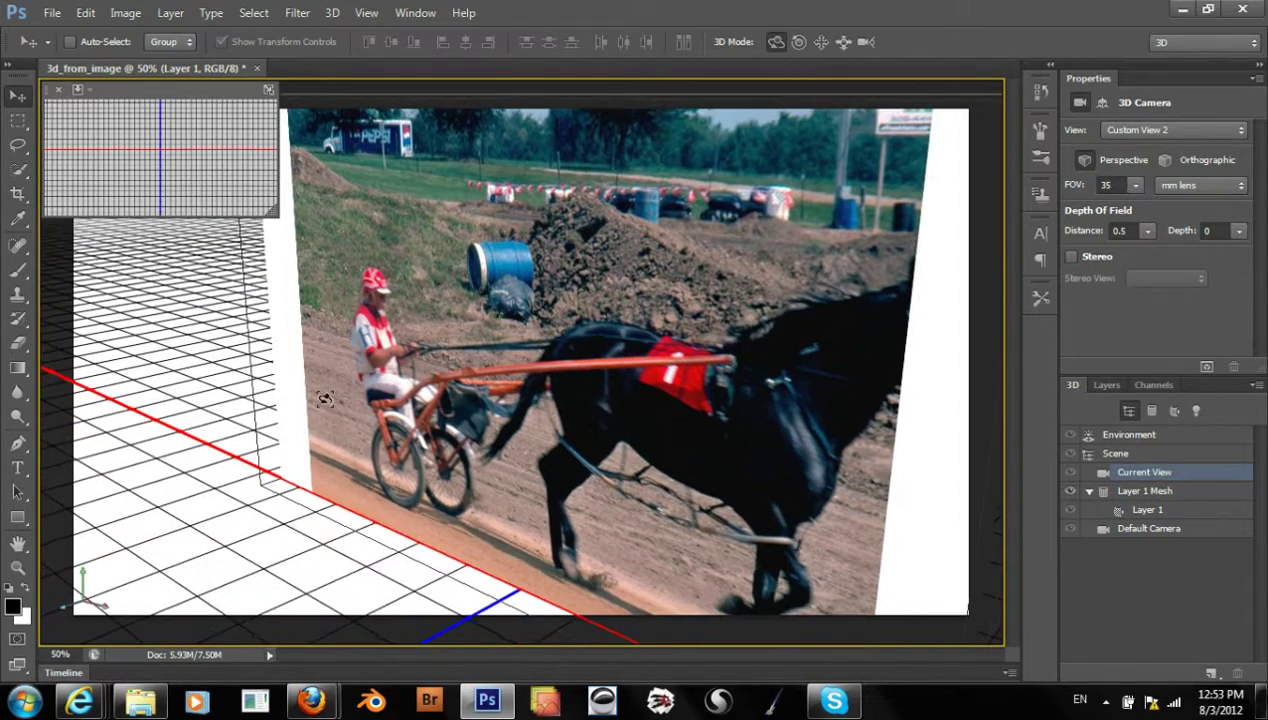
{"action": "key", "text": "ctrl+z"}
{"action": "left_click_drag", "start_coordinate": [665, 454], "coordinate": [718, 457]}
{"action": "left_click_drag", "start_coordinate": [731, 395], "coordinate": [512, 362]}
{"action": "left_click_drag", "start_coordinate": [424, 392], "coordinate": [362, 341]}
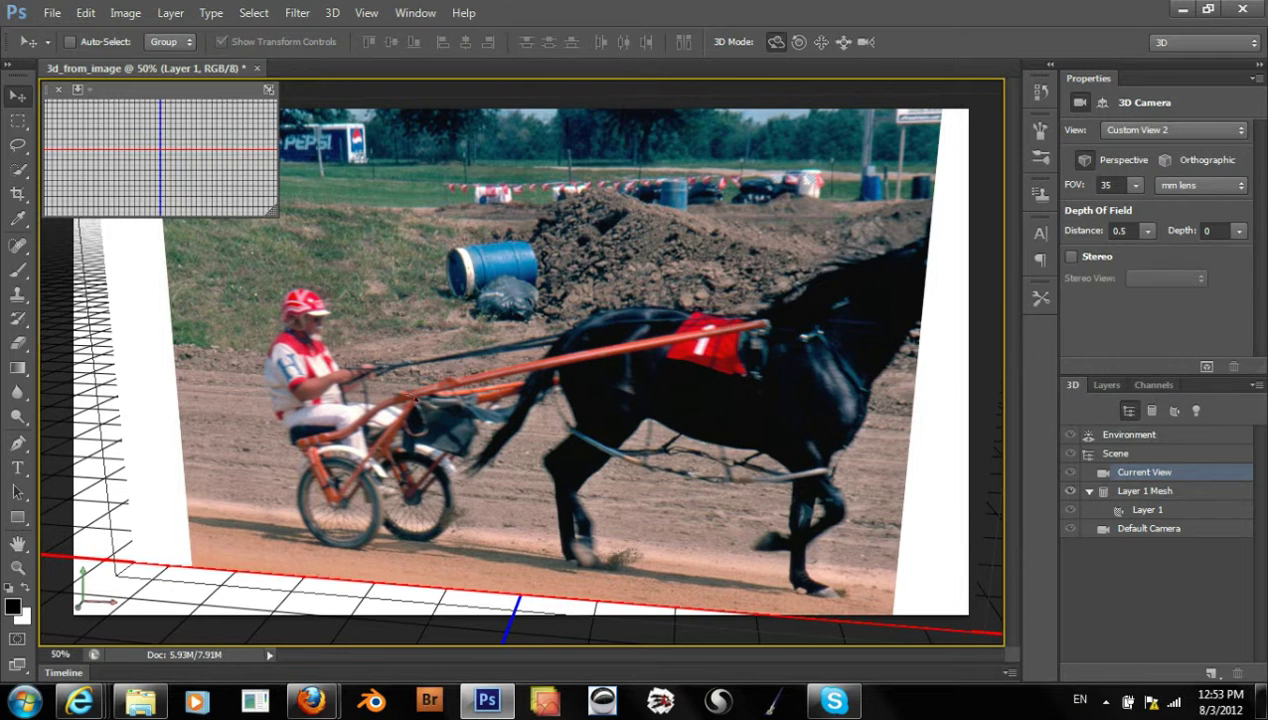
{"action": "left_click_drag", "start_coordinate": [408, 392], "coordinate": [424, 395]}
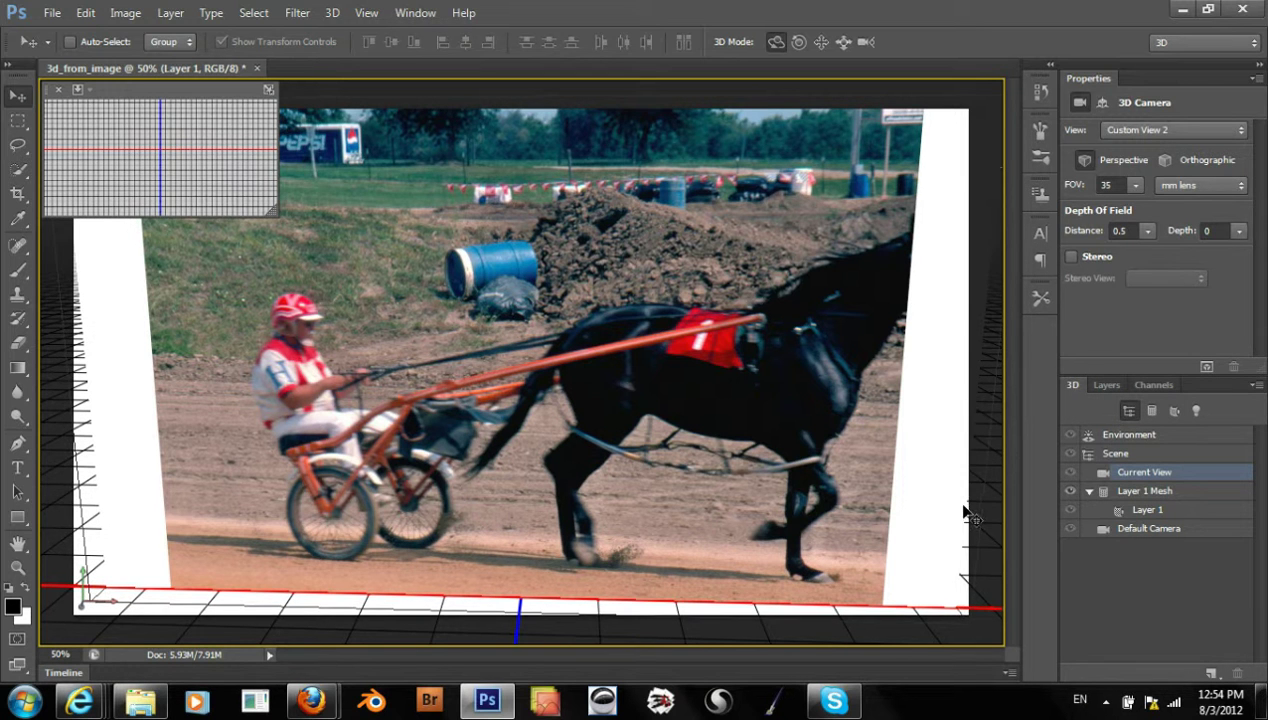
{"action": "left_click_drag", "start_coordinate": [965, 513], "coordinate": [968, 510]}
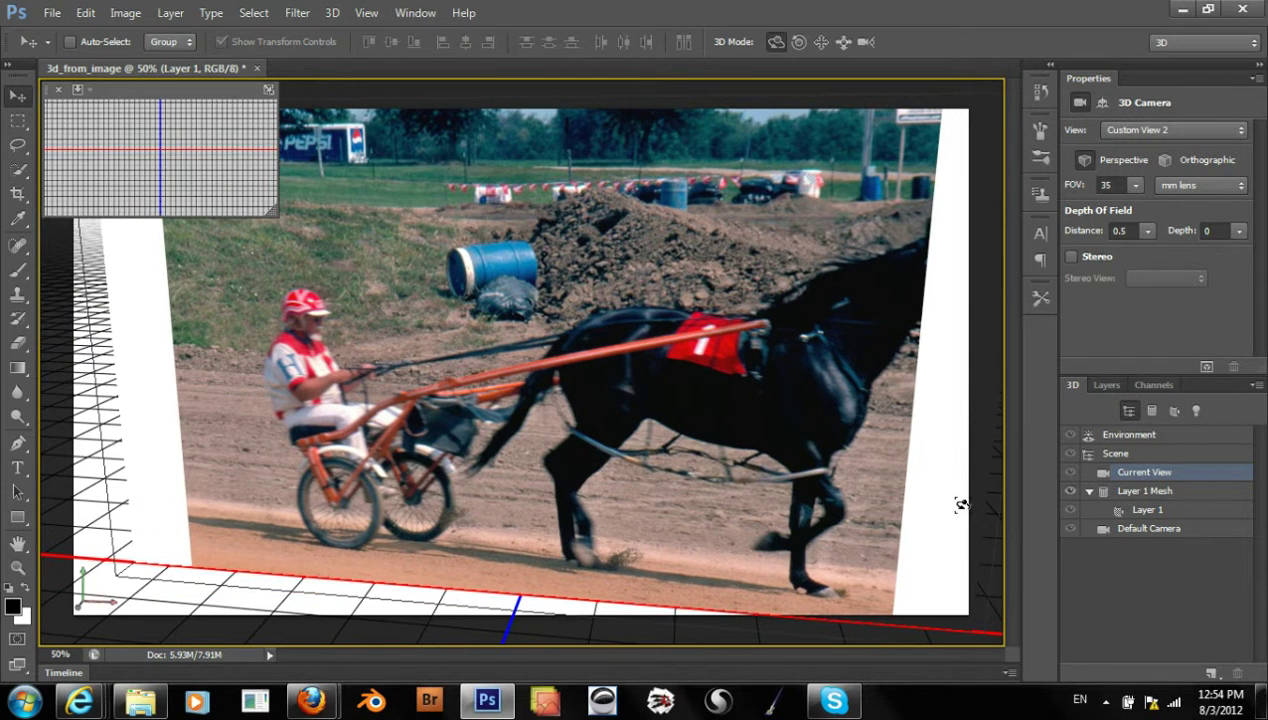
{"action": "left_click_drag", "start_coordinate": [656, 494], "coordinate": [606, 477]}
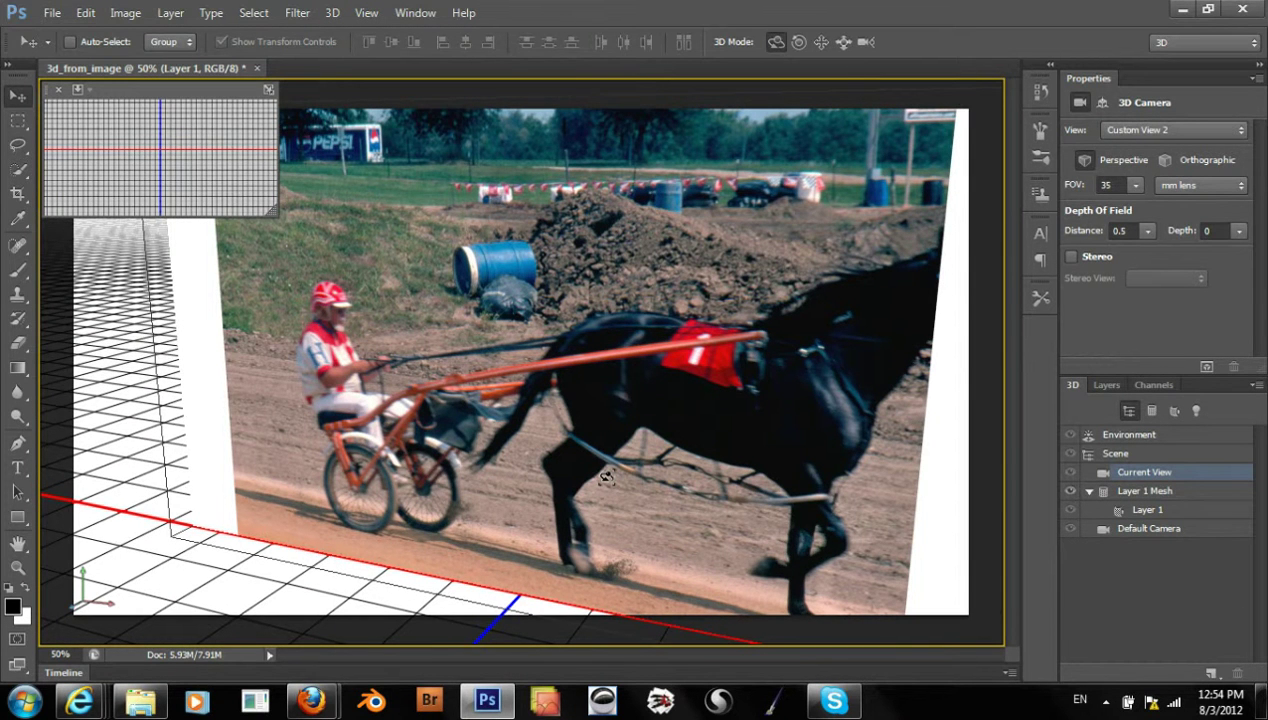
{"action": "left_click_drag", "start_coordinate": [606, 477], "coordinate": [516, 413]}
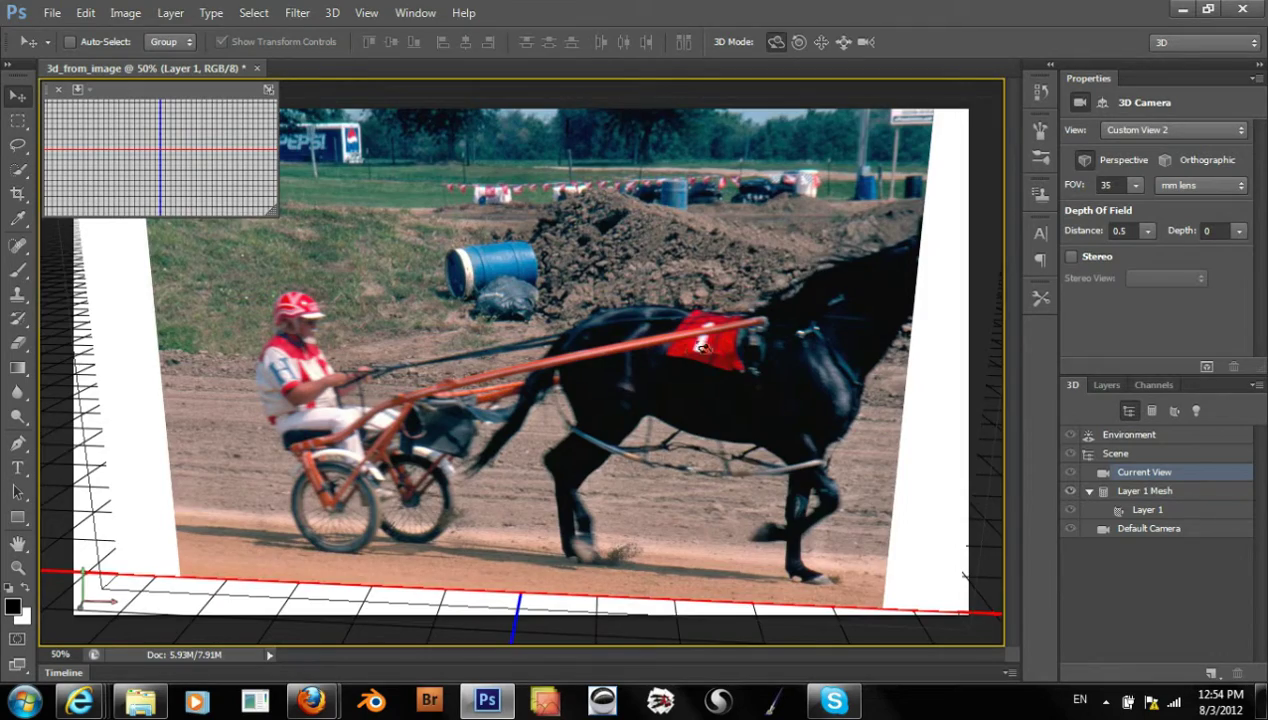
{"action": "left_click_drag", "start_coordinate": [963, 575], "coordinate": [815, 368]}
{"action": "mouse_move", "coordinate": [679, 343]}
{"action": "left_mouse_down"}
{"action": "mouse_move", "coordinate": [713, 343]}
{"action": "mouse_move", "coordinate": [692, 338]}
{"action": "left_mouse_up"}
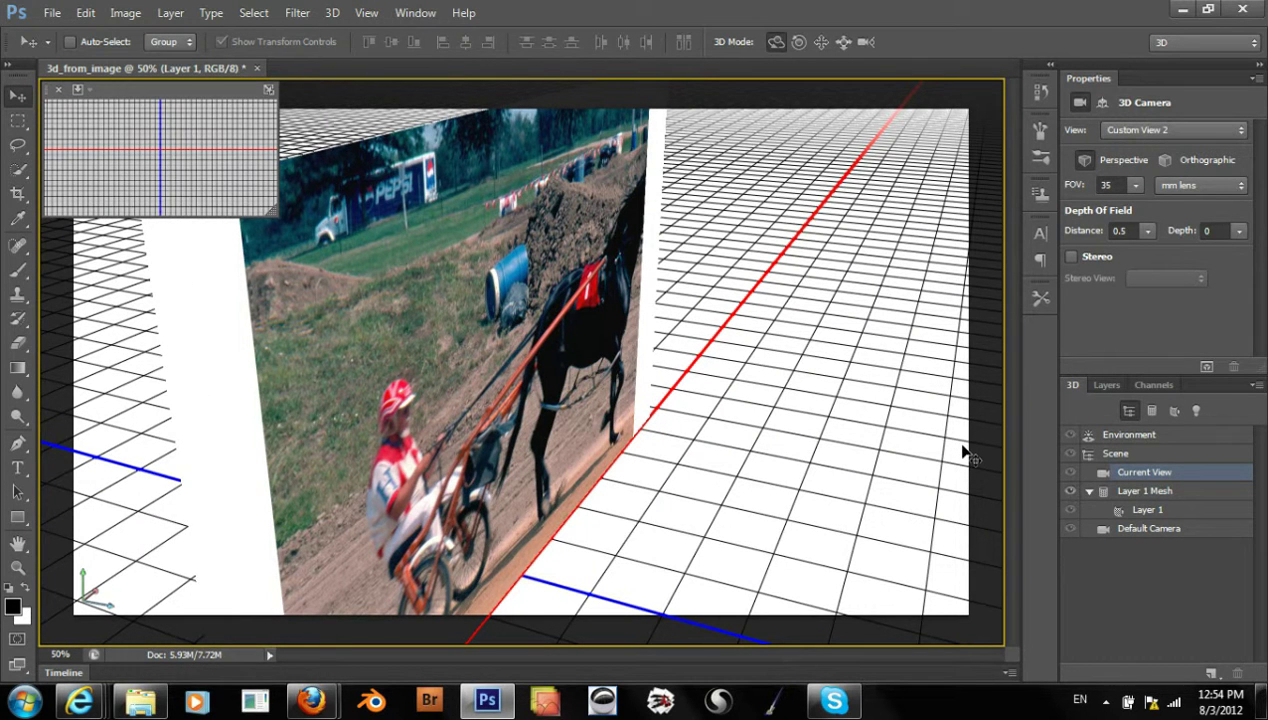
{"action": "left_click_drag", "start_coordinate": [963, 446], "coordinate": [963, 451]}
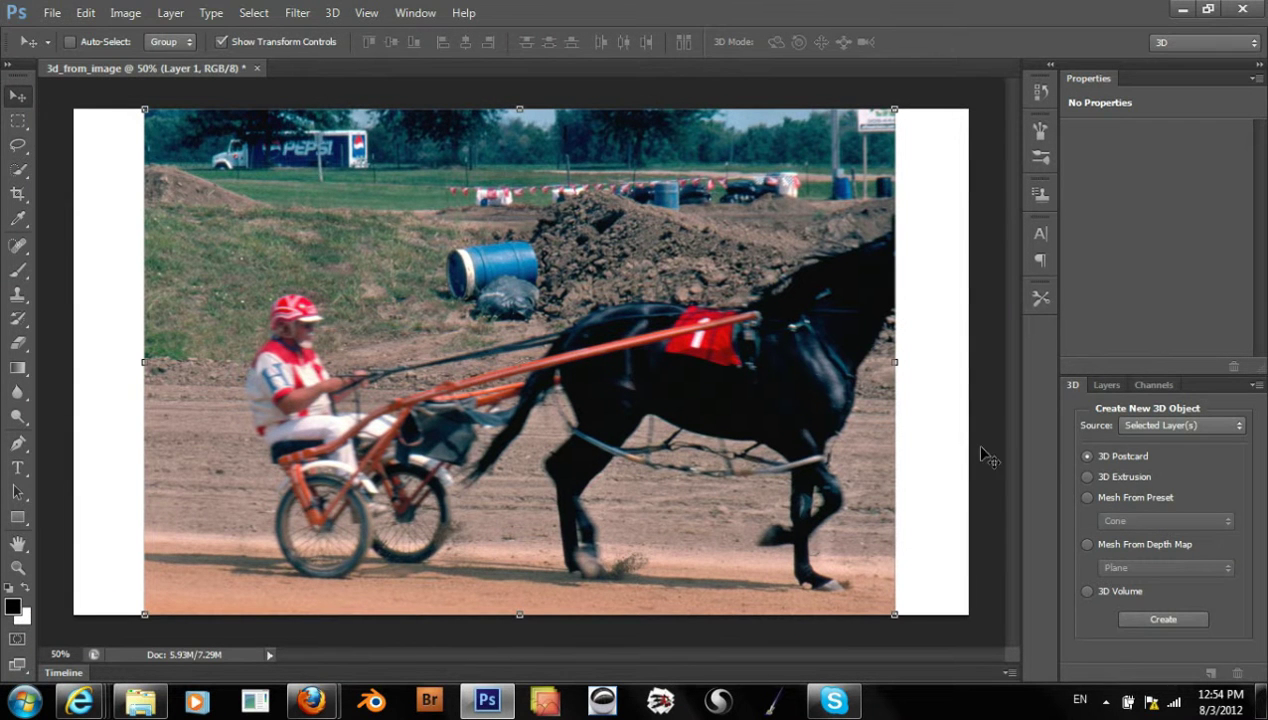
- Create a 3D Extrusion from the selected photo layer
{"action": "left_click", "coordinate": [1093, 478]}
{"action": "left_click", "coordinate": [1141, 620]}
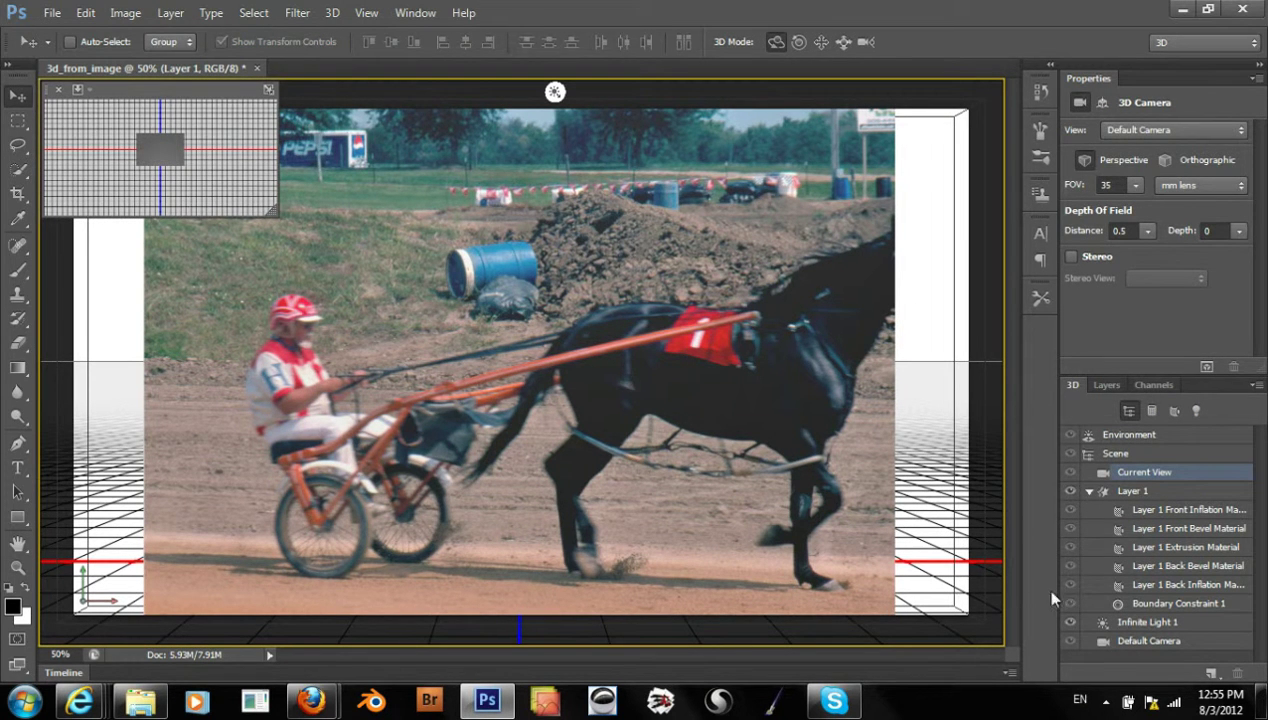
{"action": "left_click_drag", "start_coordinate": [700, 395], "coordinate": [762, 407]}
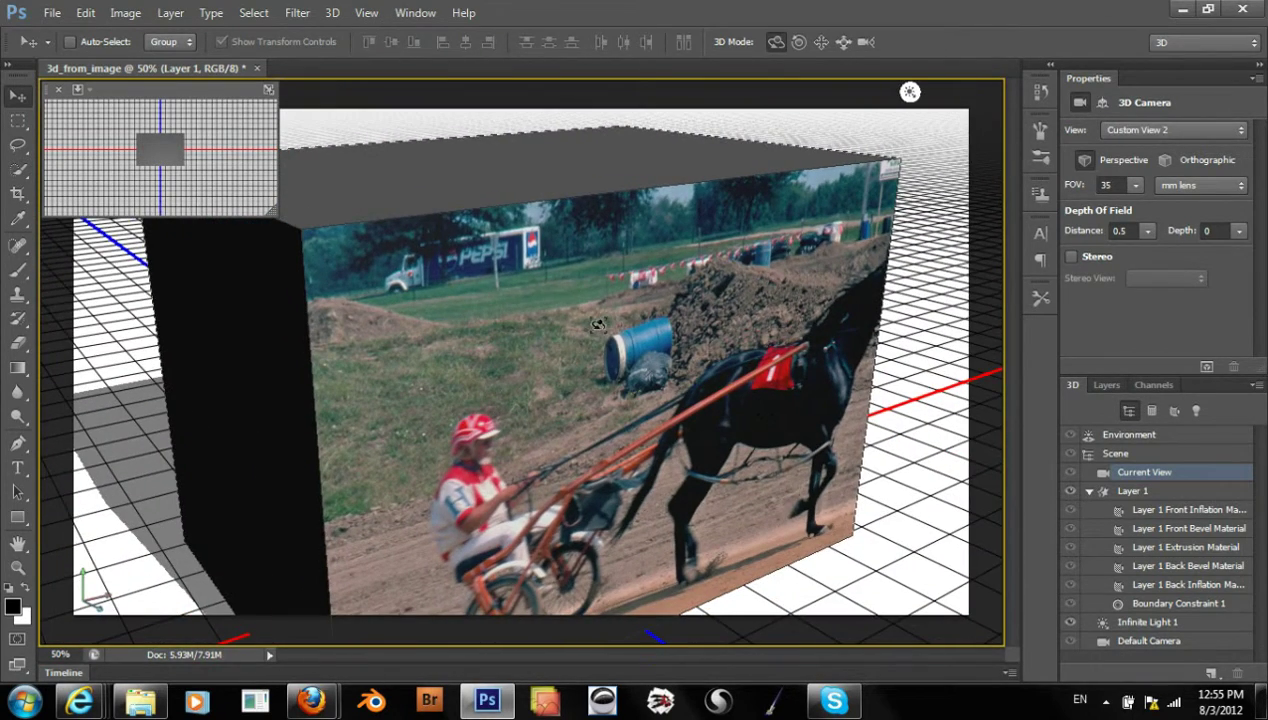
{"action": "left_click_drag", "start_coordinate": [498, 283], "coordinate": [612, 391]}
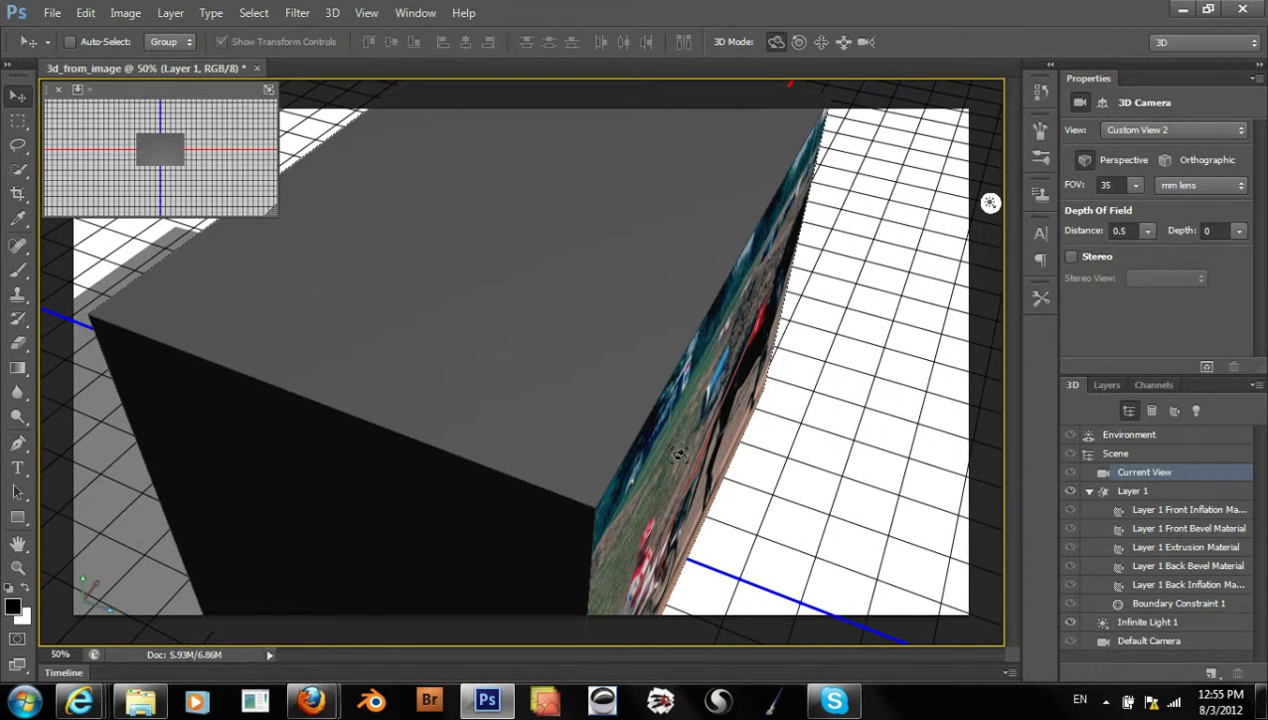
- Examine the extruded photo block from several angles and reset the view to the default camera
{"action": "left_click_drag", "start_coordinate": [673, 438], "coordinate": [680, 439]}
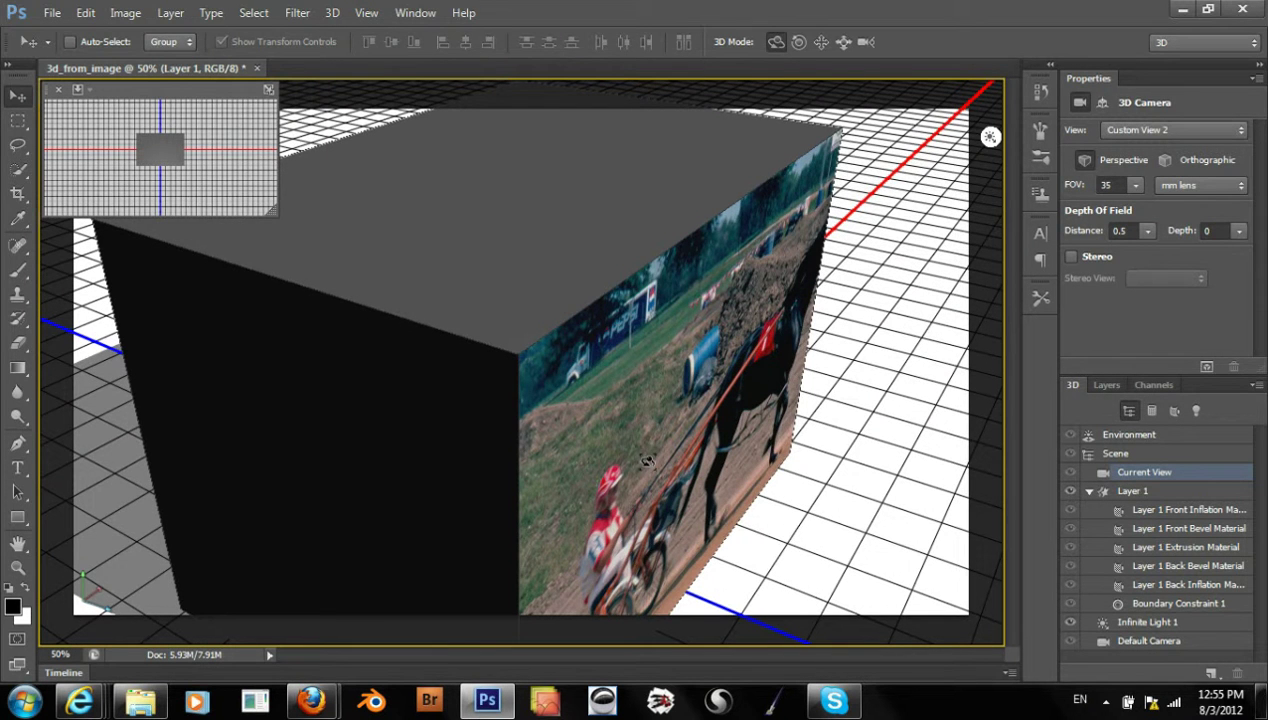
{"action": "left_click_drag", "start_coordinate": [687, 443], "coordinate": [673, 430]}
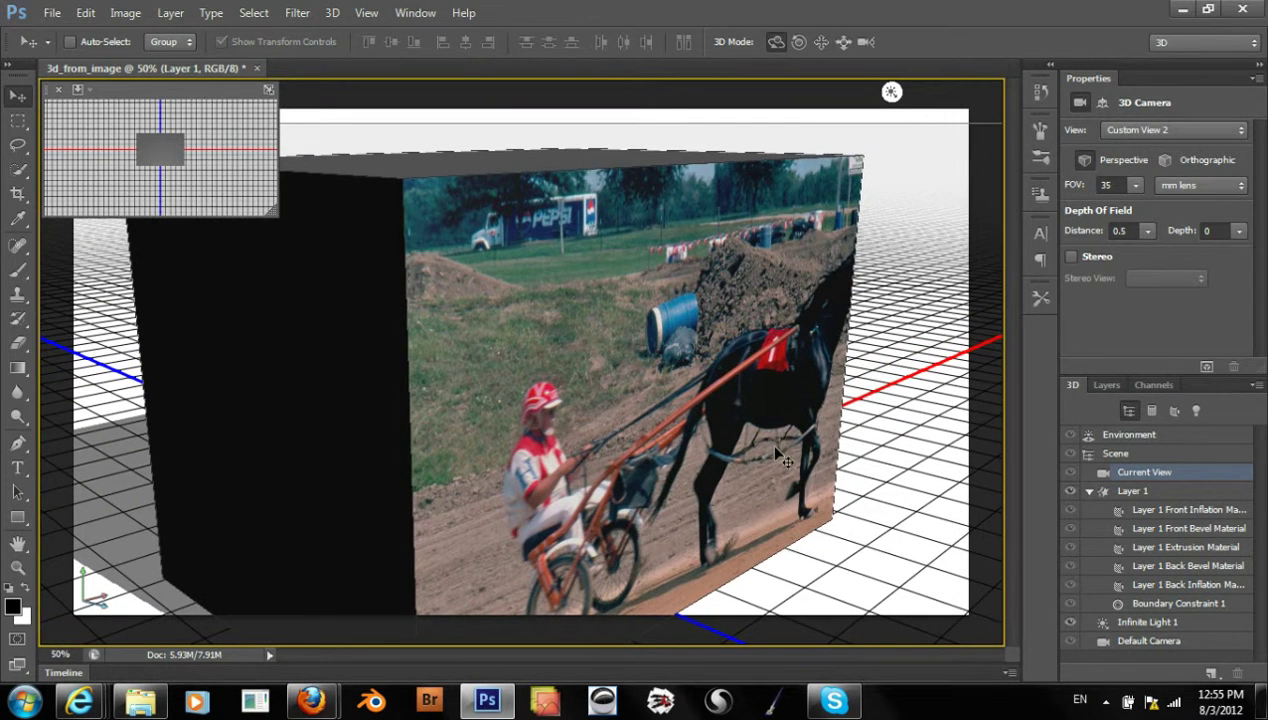
{"action": "key", "text": "ctrl+minus"}
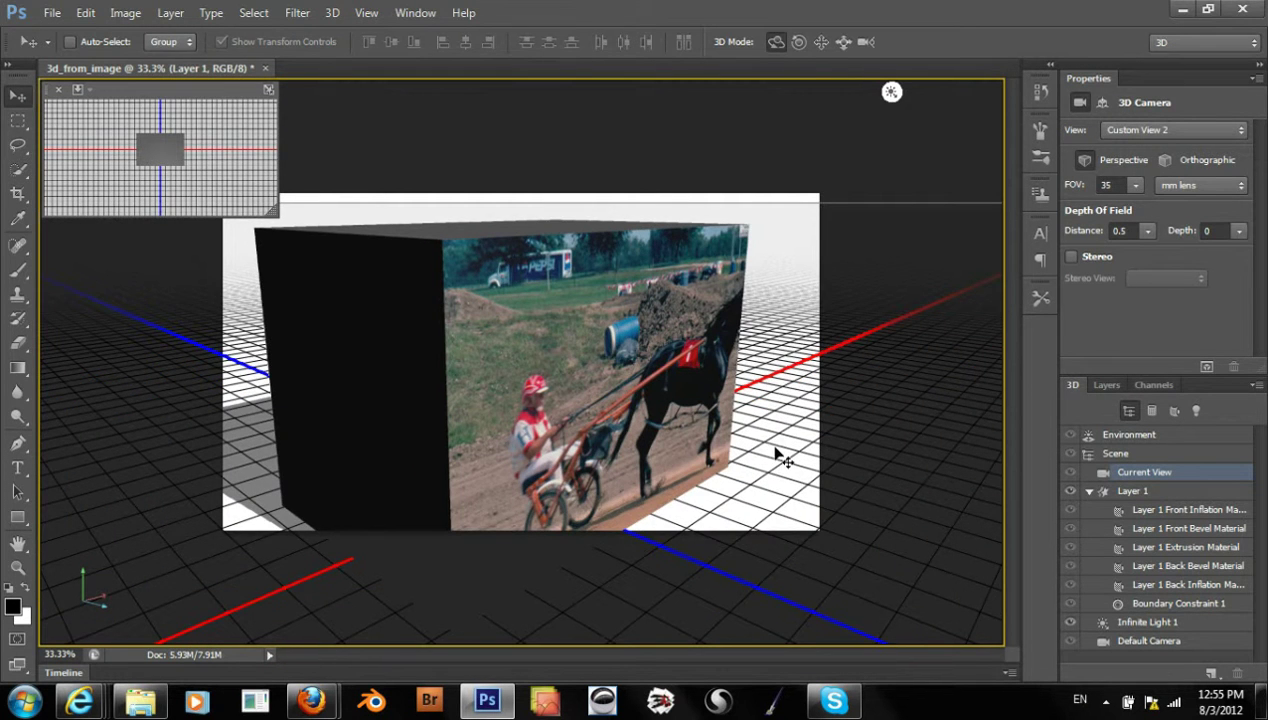
{"action": "key", "text": "ctrl+plus"}
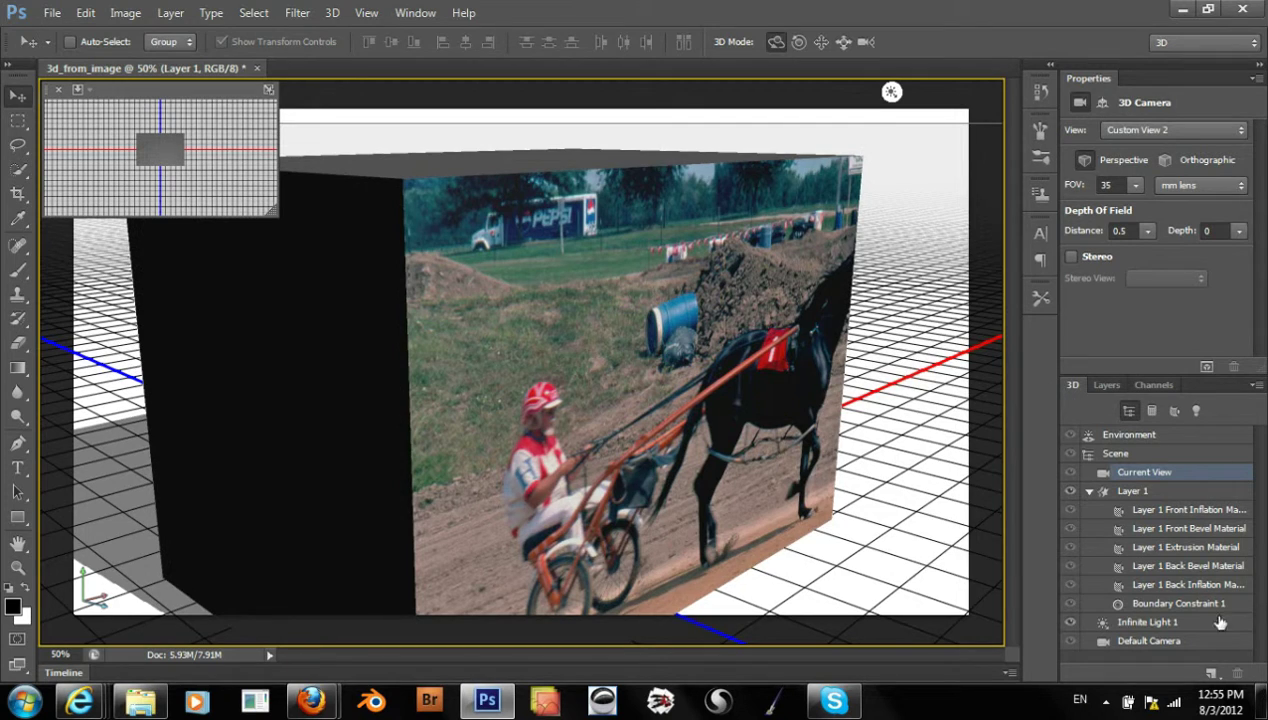
{"action": "left_click", "coordinate": [1163, 644]}
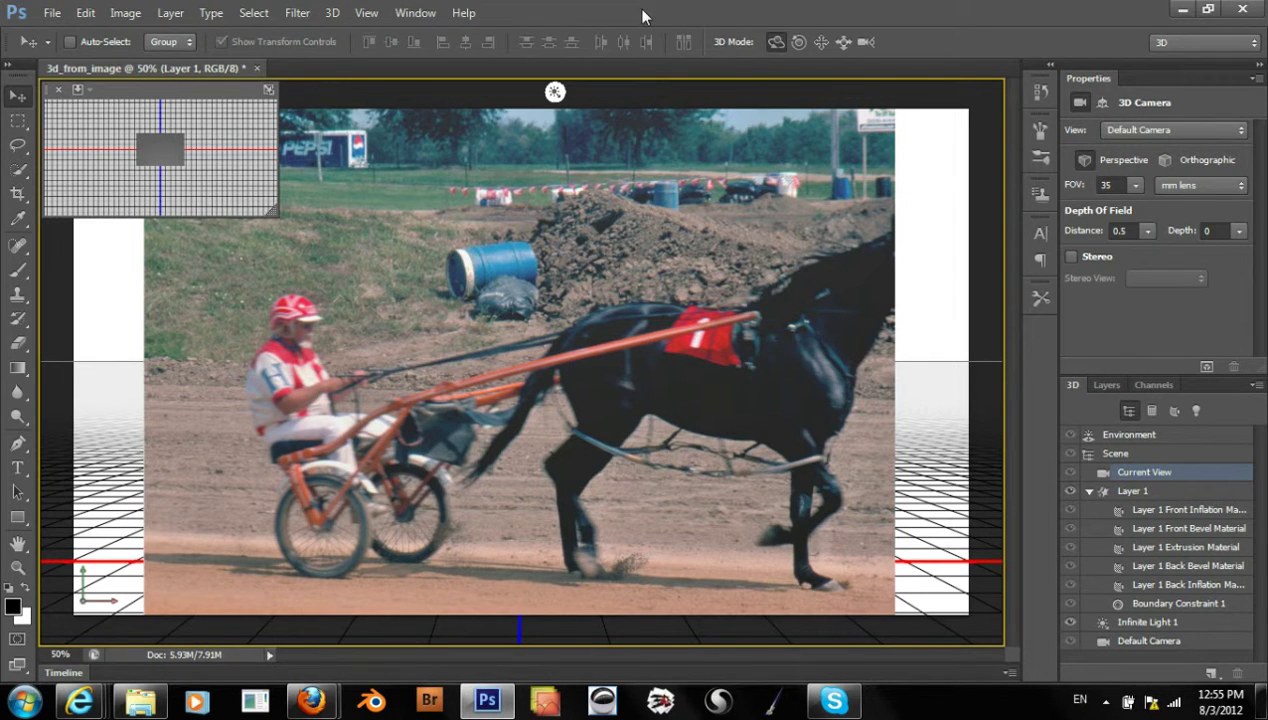
- Orbit, pan and slide the 3D camera to frame the whole extruded block from an angled, raised viewpoint
{"action": "left_click_drag", "start_coordinate": [635, 350], "coordinate": [785, 425]}
{"action": "left_click", "coordinate": [821, 42]}
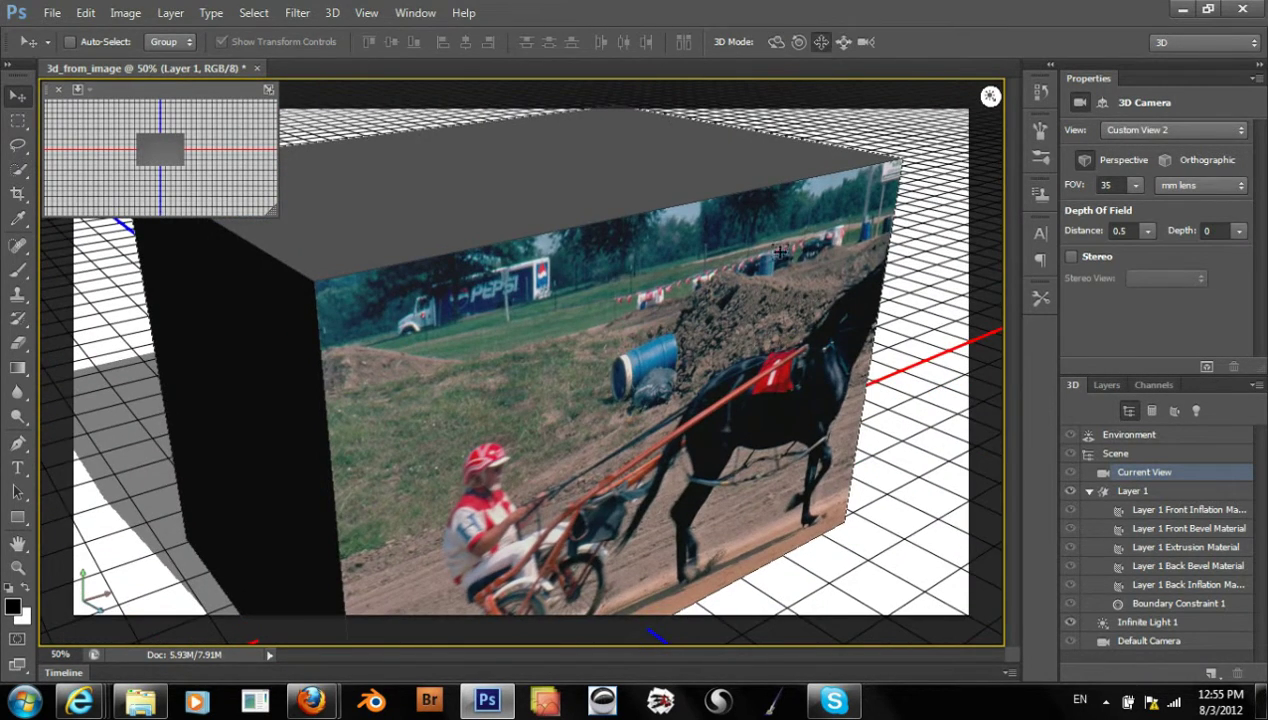
{"action": "left_click_drag", "start_coordinate": [787, 170], "coordinate": [778, 244]}
{"action": "left_click", "coordinate": [843, 42]}
{"action": "left_click_drag", "start_coordinate": [754, 310], "coordinate": [782, 166]}
{"action": "left_click", "coordinate": [776, 42]}
{"action": "left_click_drag", "start_coordinate": [826, 328], "coordinate": [1008, 298]}
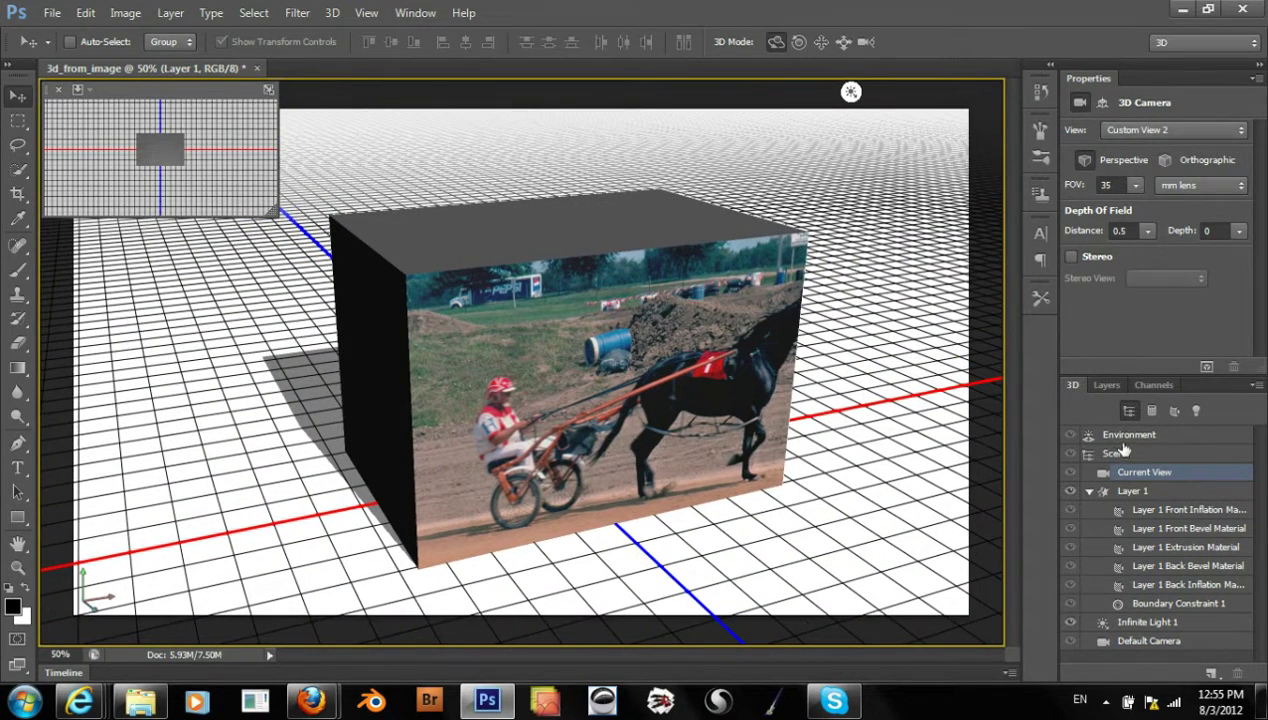
- Apply the Bevel Frame shape preset to the extruded Layer 1 mesh
{"action": "left_click", "coordinate": [1134, 491]}
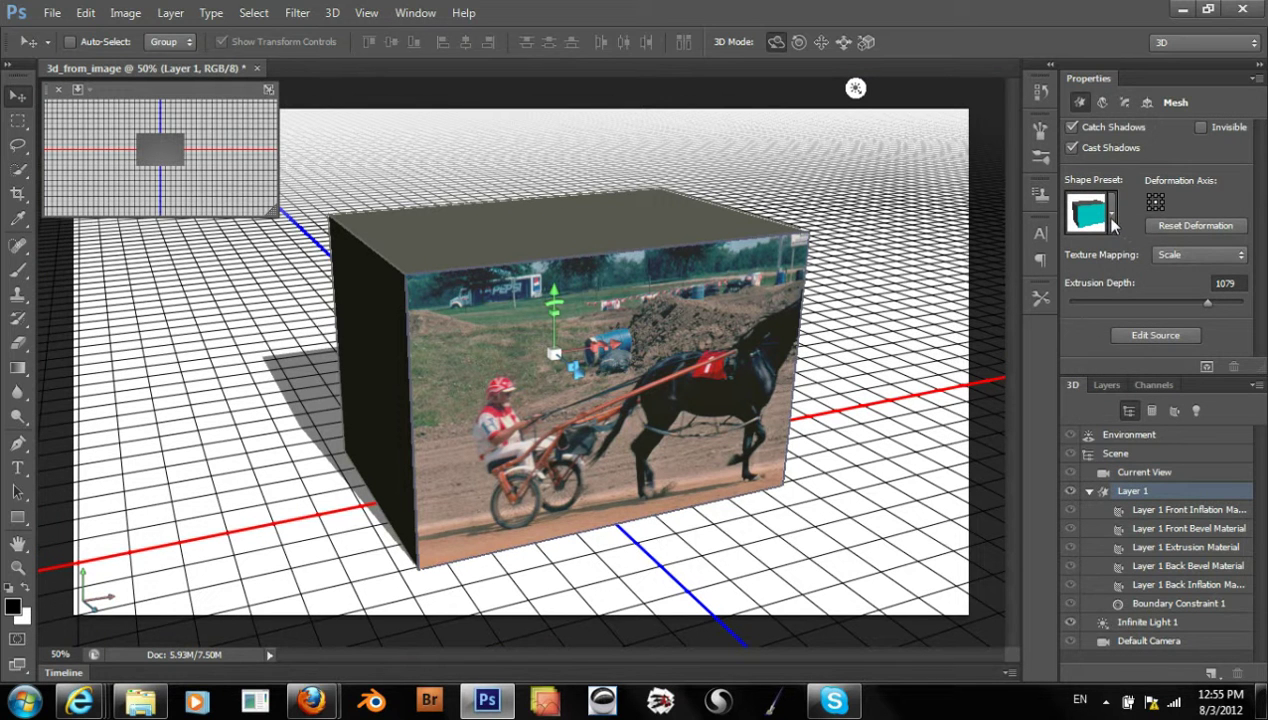
{"action": "left_click", "coordinate": [1112, 222]}
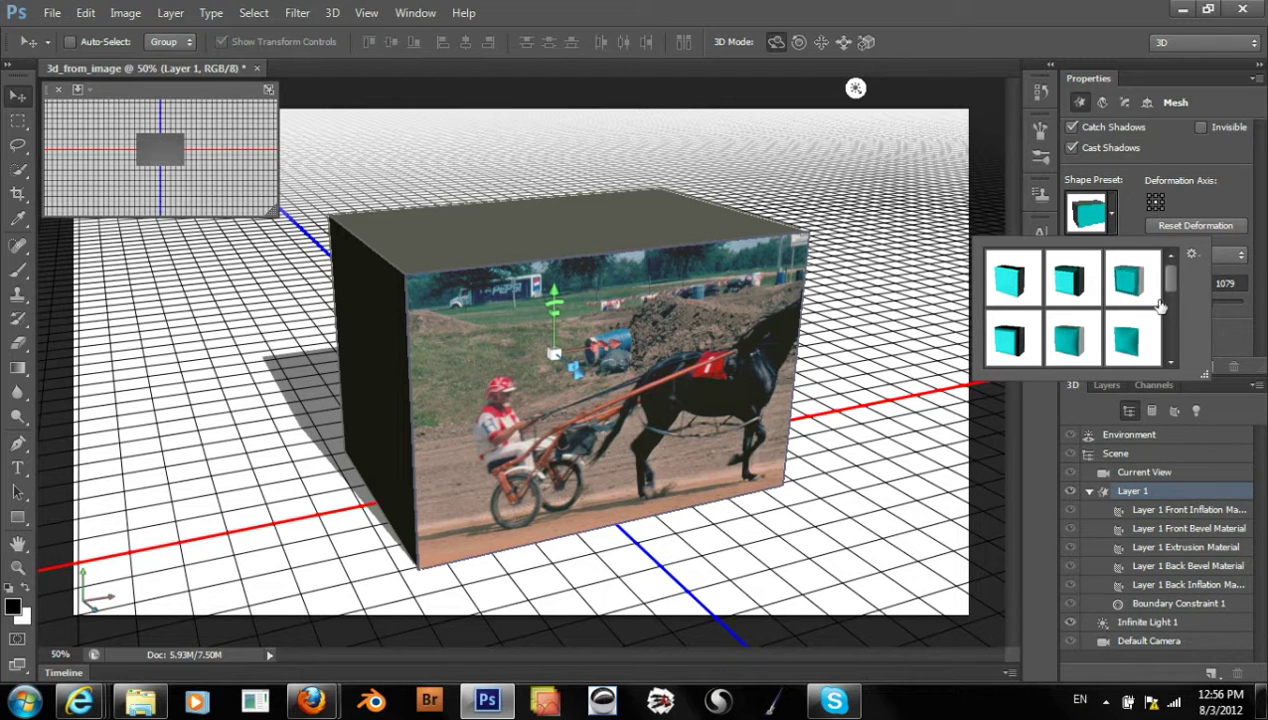
{"action": "mouse_move", "coordinate": [1172, 290]}
{"action": "left_mouse_down"}
{"action": "mouse_move", "coordinate": [1172, 310]}
{"action": "mouse_move", "coordinate": [1172, 279]}
{"action": "left_mouse_up"}
{"action": "left_click", "coordinate": [1130, 282]}
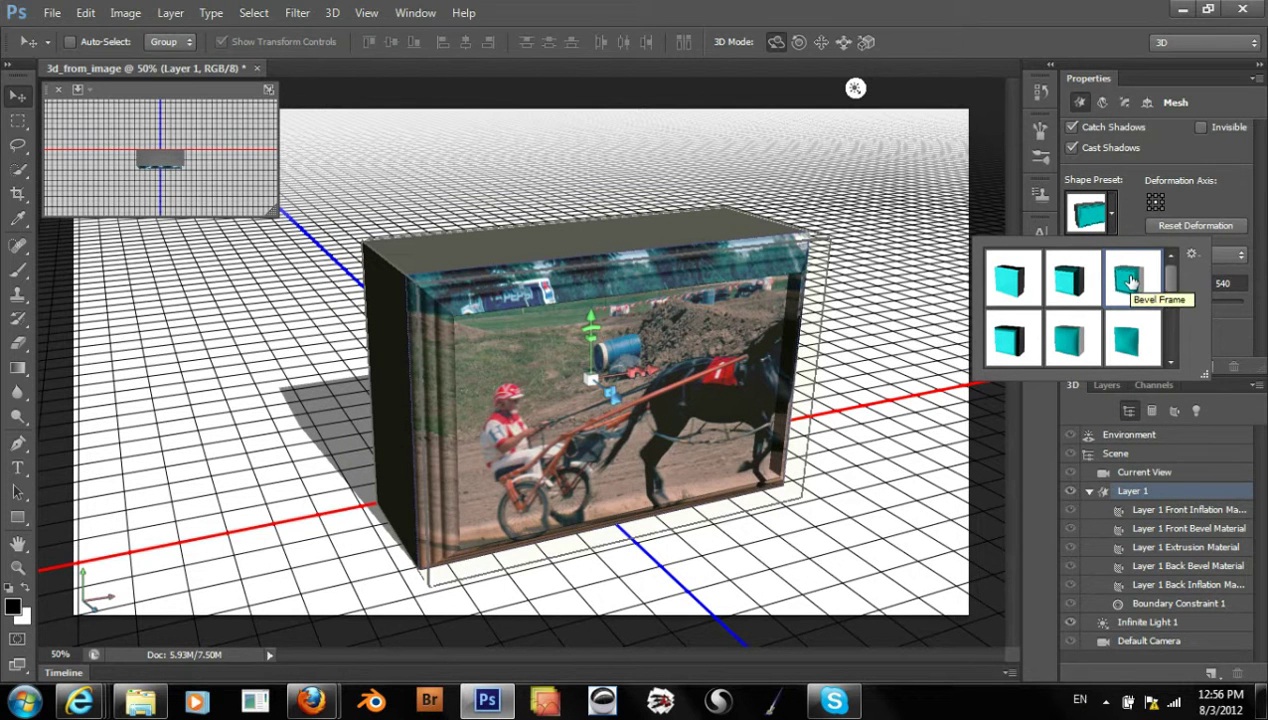
{"action": "left_click_drag", "start_coordinate": [692, 468], "coordinate": [595, 522]}
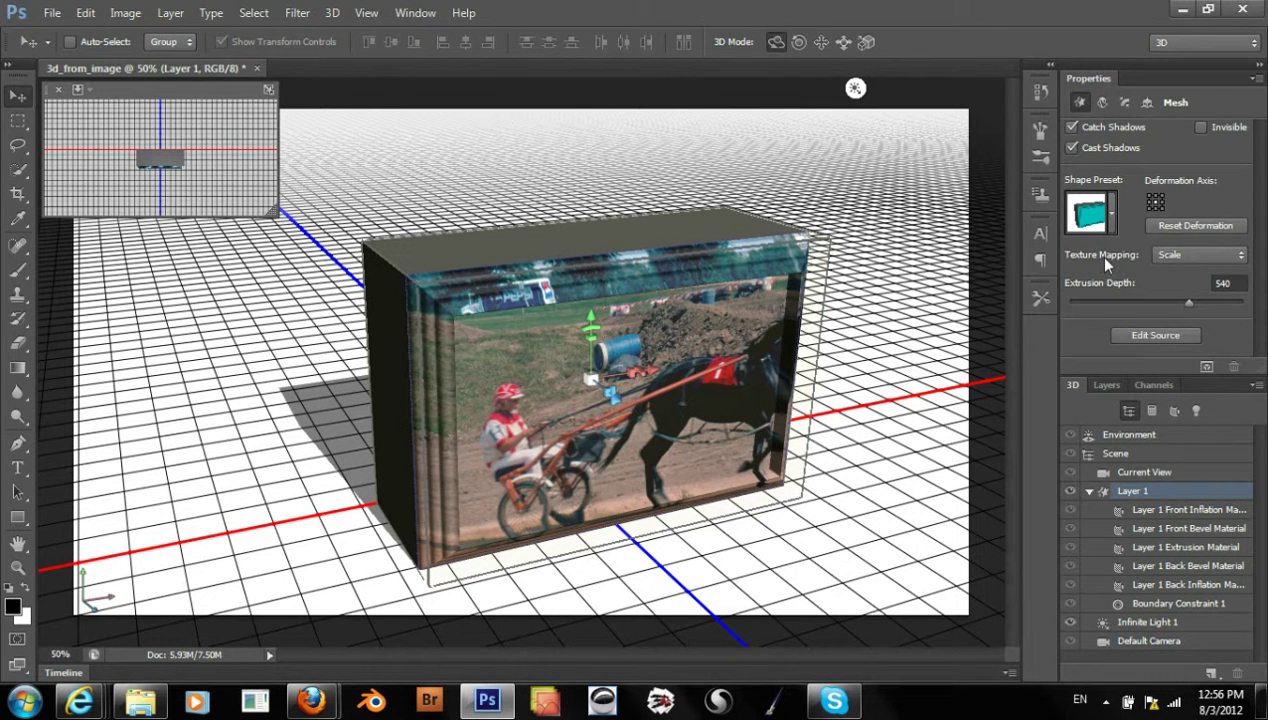
- Apply the inflated, pillow-like shape preset to the Layer 1 mesh in place of the bevel frame
{"action": "left_click", "coordinate": [1111, 212]}
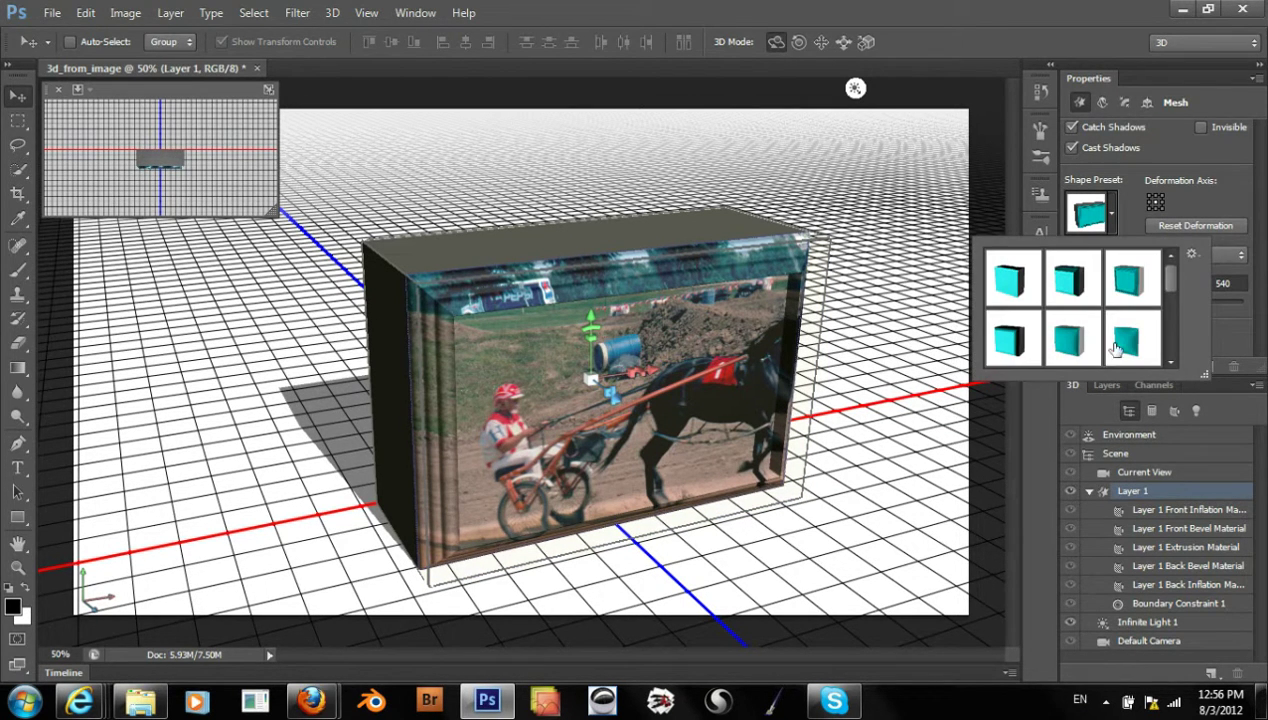
{"action": "mouse_move", "coordinate": [1169, 277]}
{"action": "left_mouse_down"}
{"action": "mouse_move", "coordinate": [1174, 307]}
{"action": "mouse_move", "coordinate": [1169, 270]}
{"action": "left_mouse_up"}
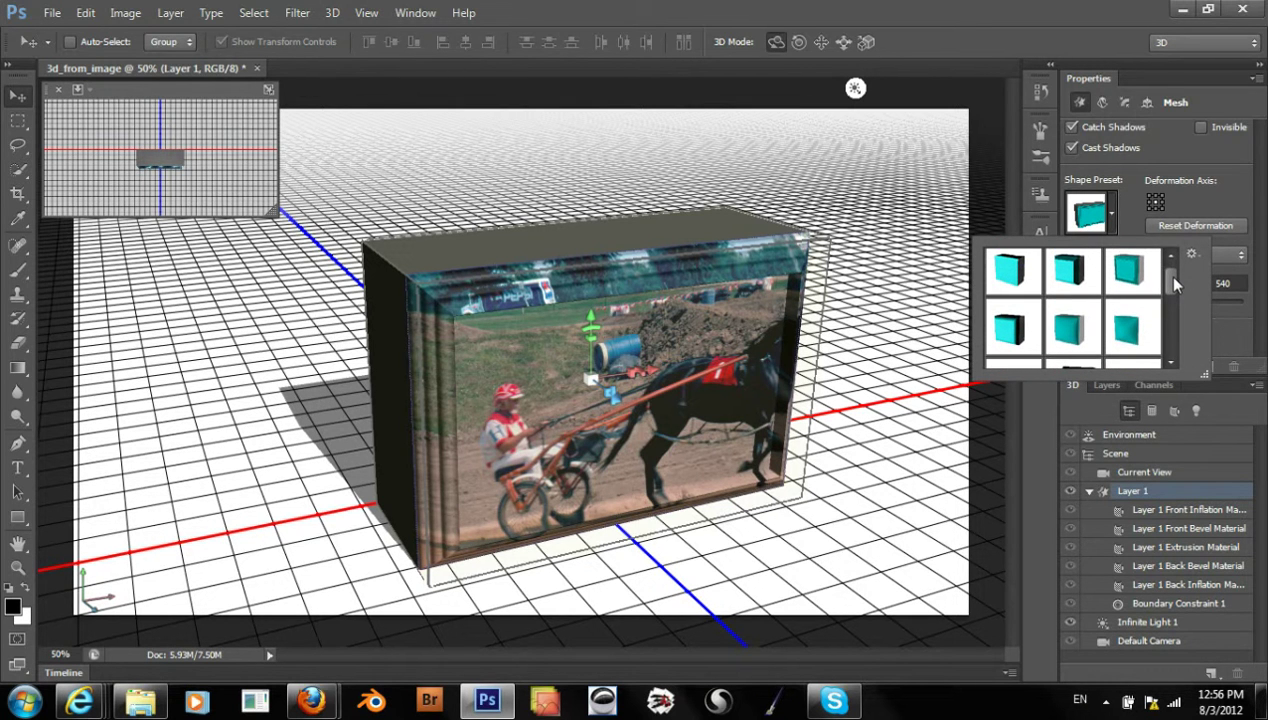
{"action": "left_click", "coordinate": [1125, 345]}
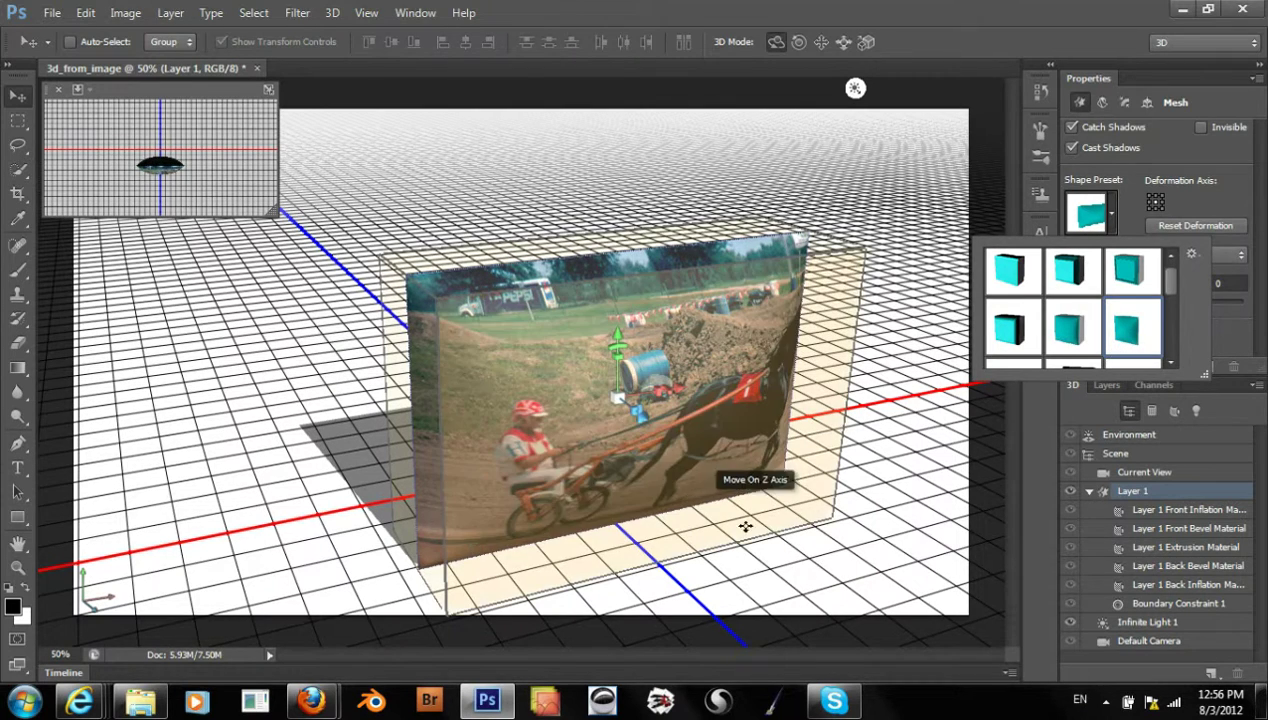
- Try rotating the inflated Layer 1 mesh within the scene and undo the rotation
{"action": "left_click", "coordinate": [872, 481]}
{"action": "left_click_drag", "start_coordinate": [872, 481], "coordinate": [1208, 489]}
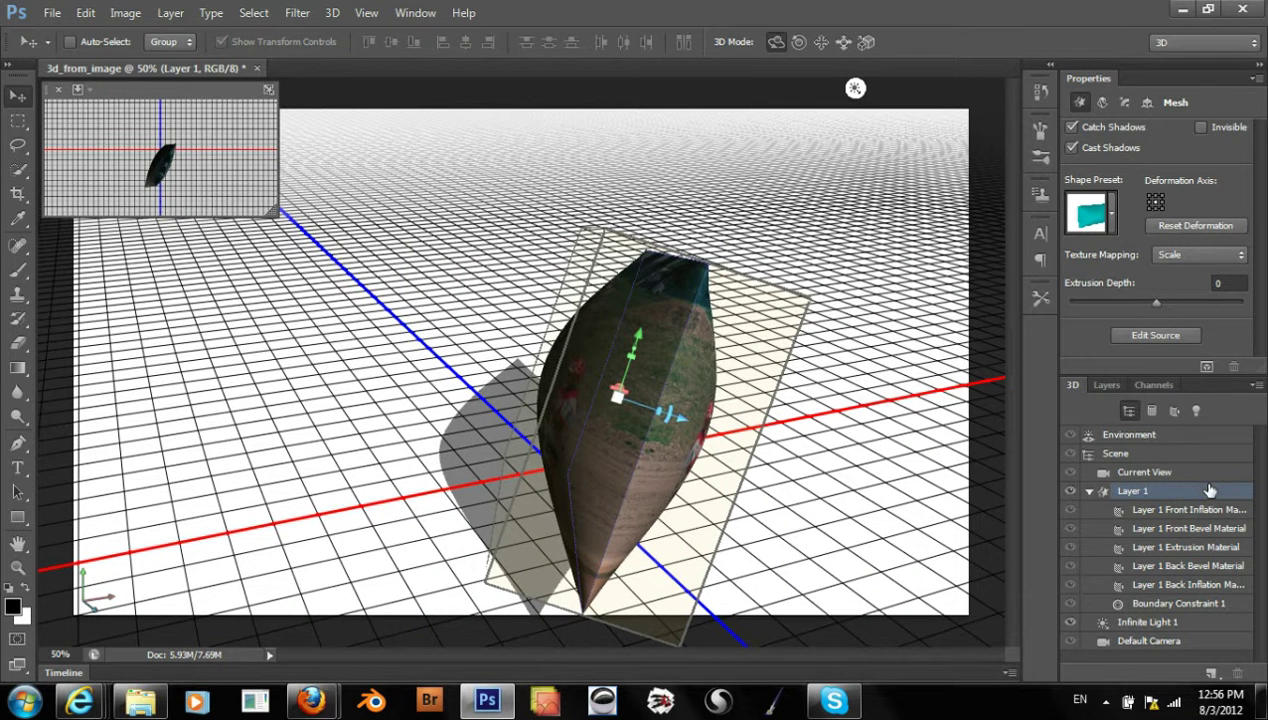
{"action": "key", "text": "ctrl+z"}
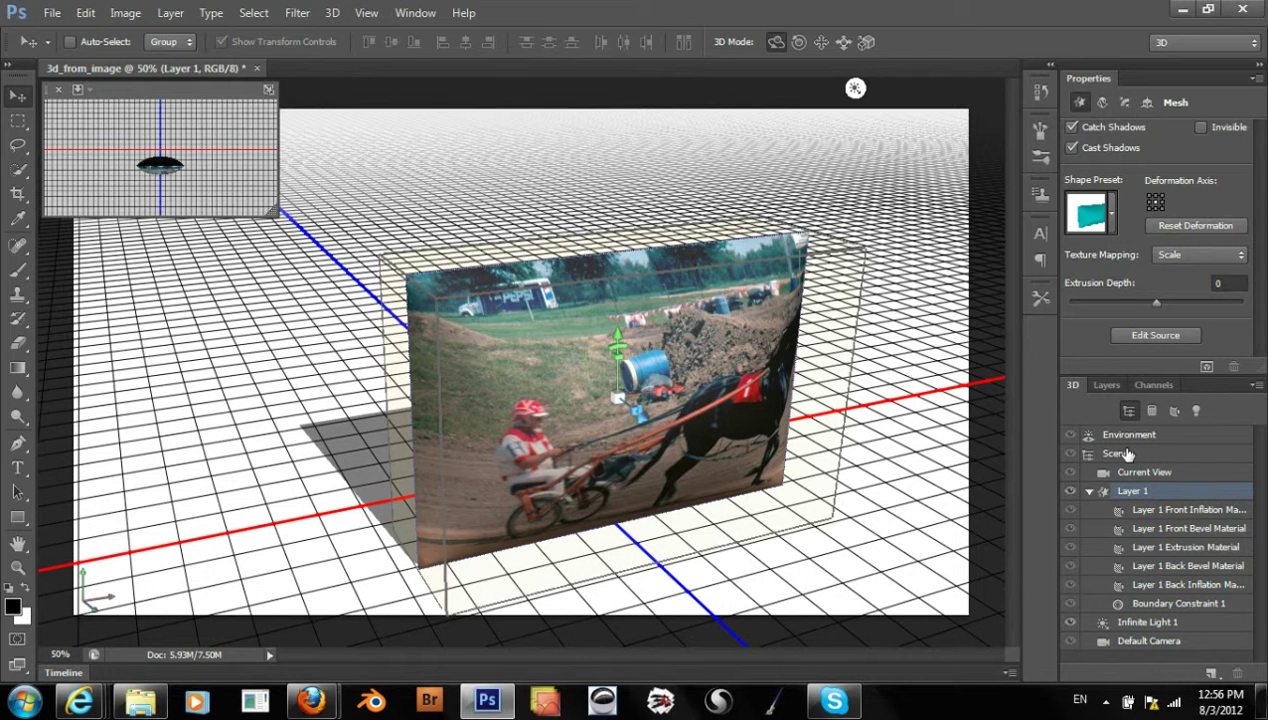
- Examine the Deform and Cap settings available for the inflated Layer 1 mesh
{"action": "left_click", "coordinate": [1103, 106]}
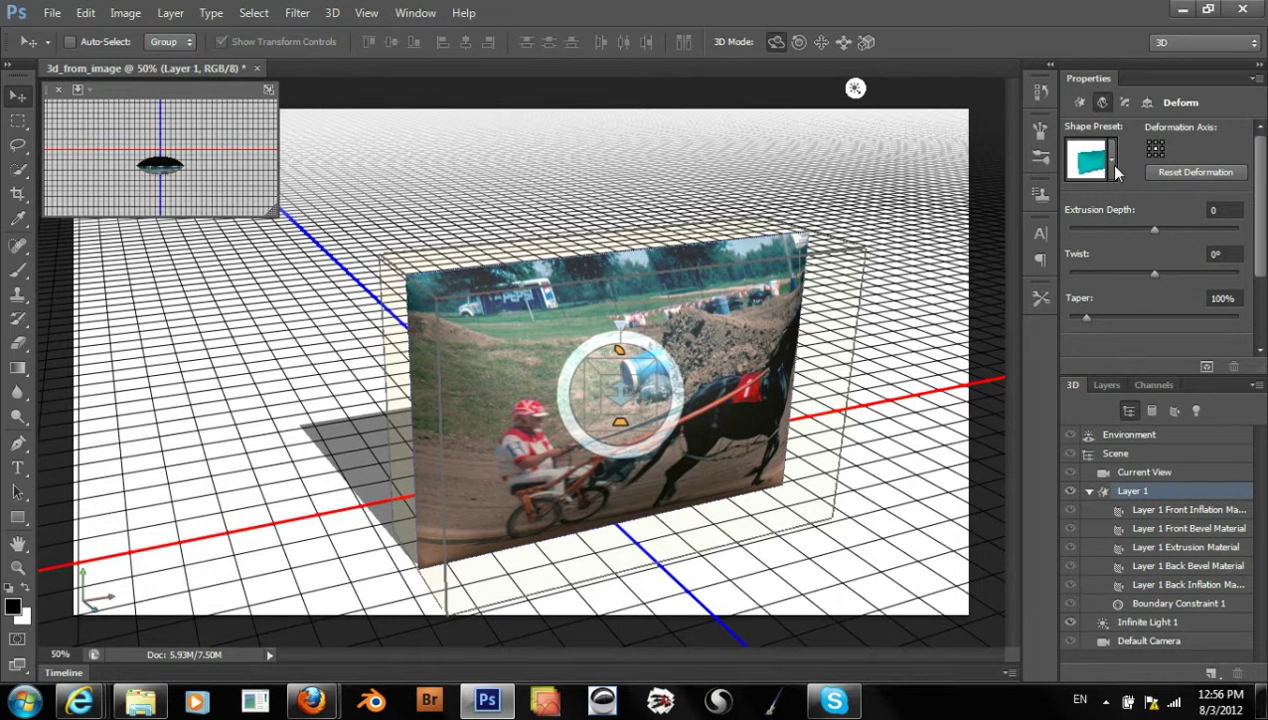
{"action": "left_click", "coordinate": [1113, 160]}
{"action": "left_click", "coordinate": [1113, 160]}
{"action": "left_click", "coordinate": [1124, 103]}
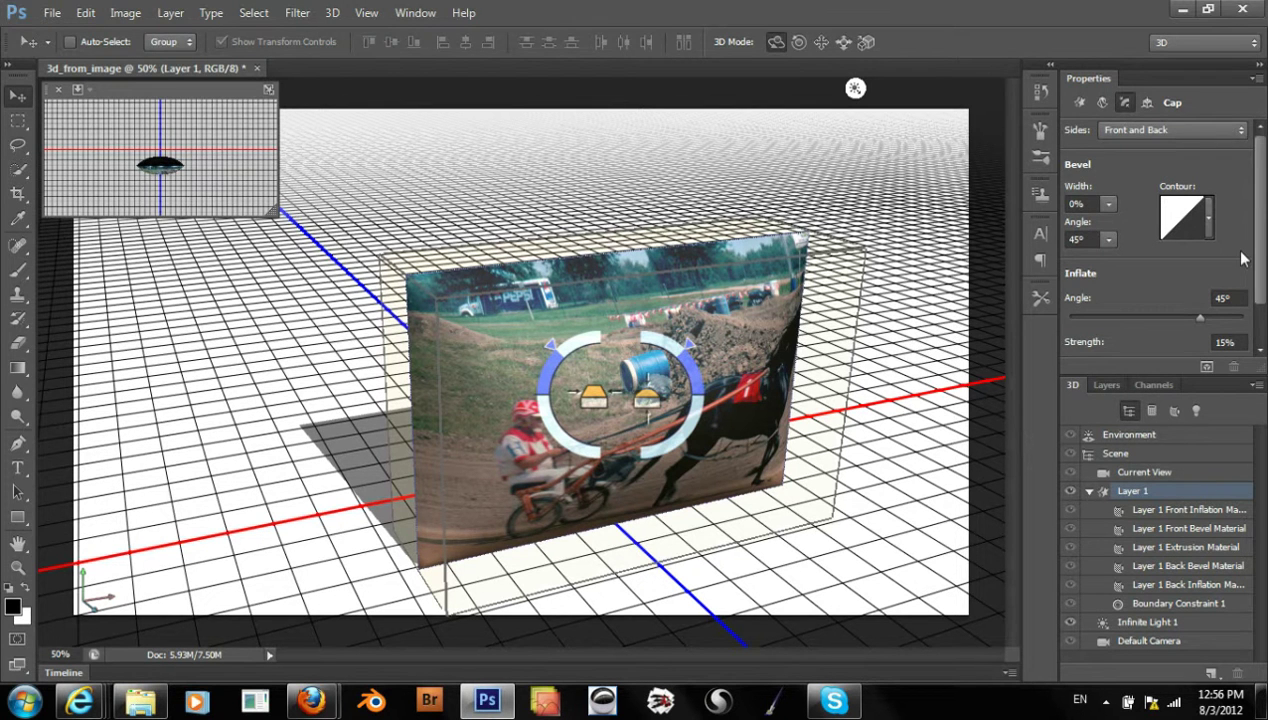
{"action": "mouse_move", "coordinate": [1262, 248]}
{"action": "left_mouse_down"}
{"action": "mouse_move", "coordinate": [1262, 291]}
{"action": "mouse_move", "coordinate": [1252, 233]}
{"action": "left_mouse_up"}
- Undo the shape presets, camera moves and 3D Extrusion to return to the flat photo layer
{"action": "key", "text": "ctrl+alt+z"}
{"action": "key", "text": "ctrl+alt+z"}
{"action": "key", "text": "ctrl+alt+z"}
{"action": "key", "text": "ctrl+alt+z"}
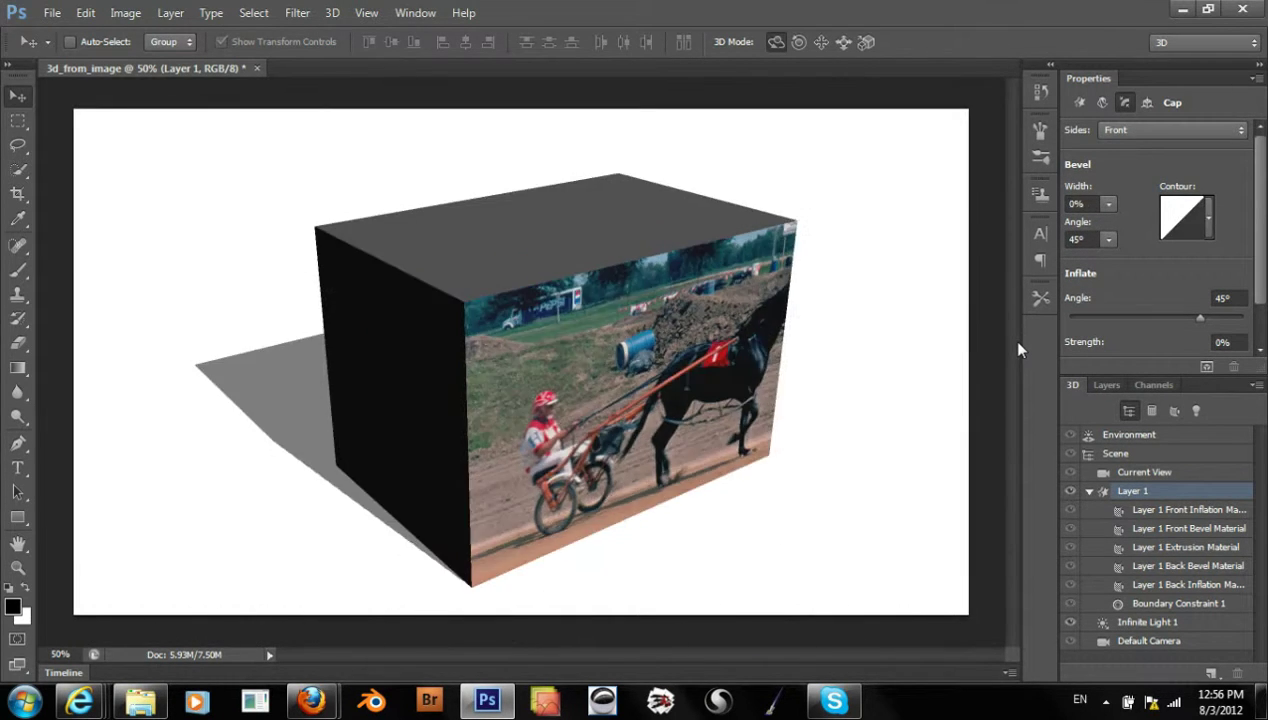
{"action": "key", "text": "ctrl+alt+z"}
{"action": "key", "text": "ctrl+alt+z"}
{"action": "key", "text": "ctrl+alt+z"}
{"action": "key", "text": "ctrl+alt+z"}
{"action": "key", "text": "ctrl+alt+z"}
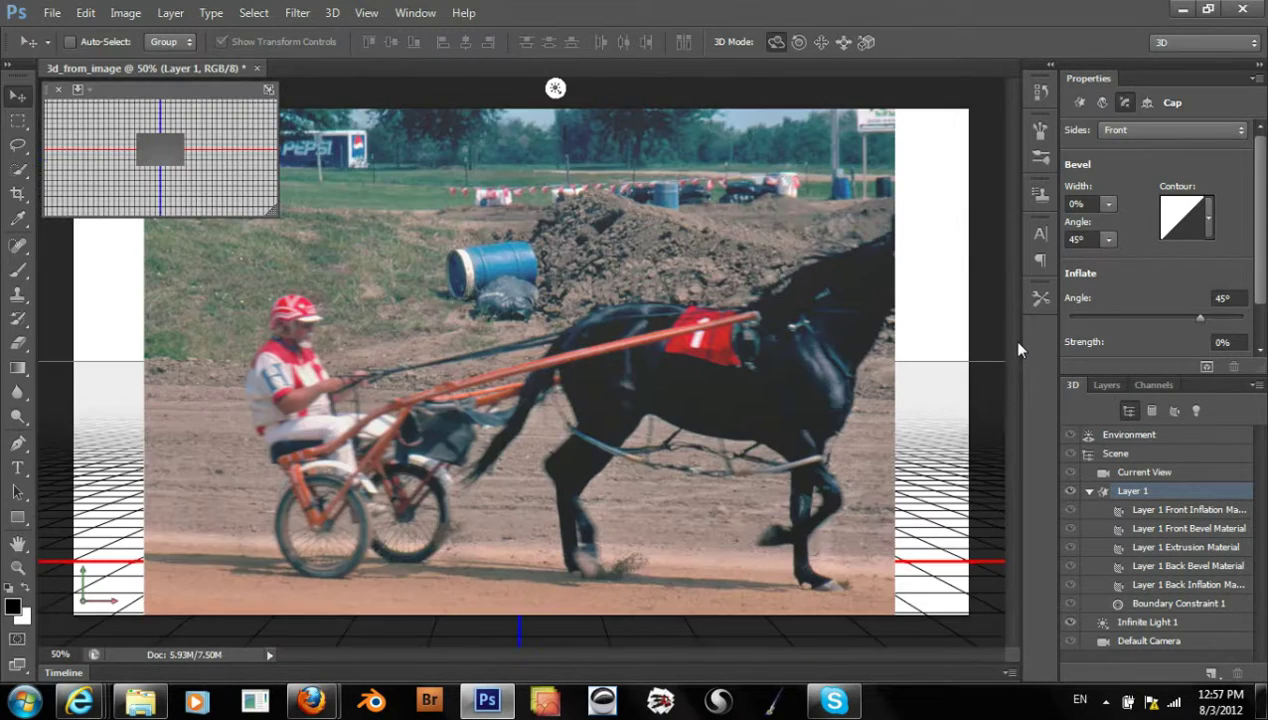
{"action": "key", "text": "ctrl+shift+z"}
{"action": "key", "text": "ctrl+shift+z"}
{"action": "key", "text": "ctrl+shift+z"}
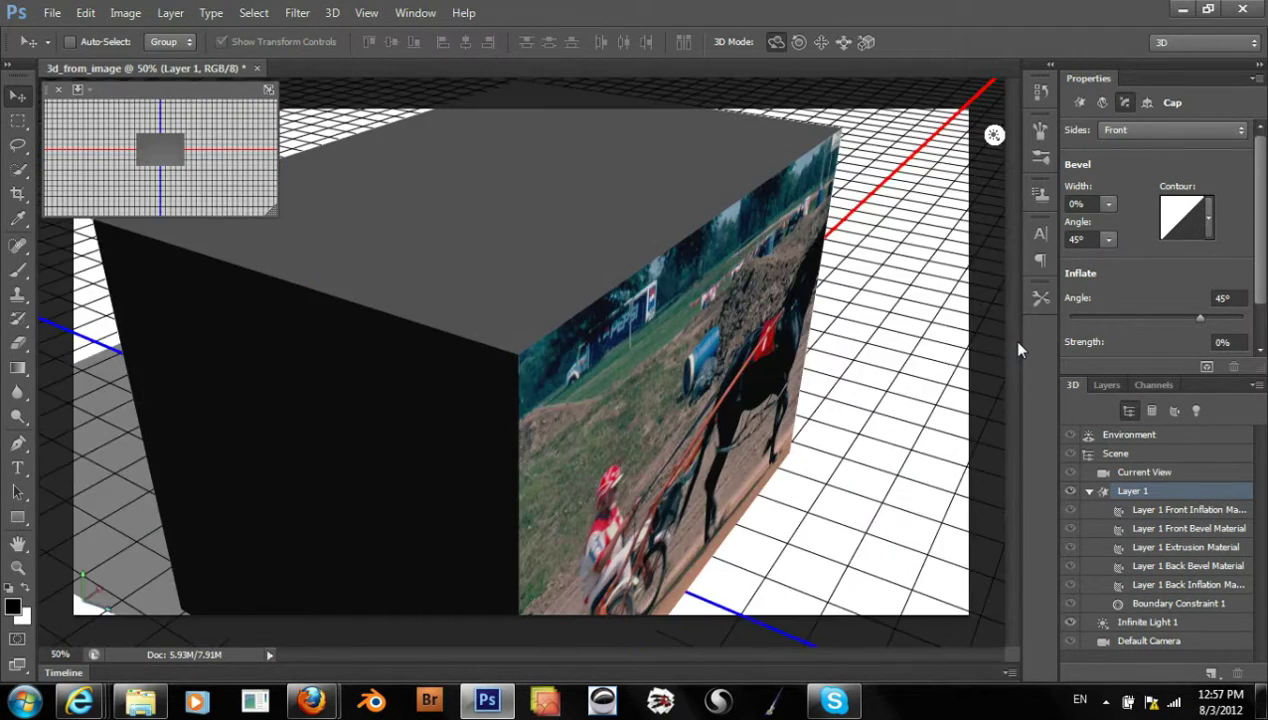
{"action": "key", "text": "ctrl+alt+z"}
{"action": "key", "text": "ctrl+alt+z"}
{"action": "key", "text": "ctrl+alt+z"}
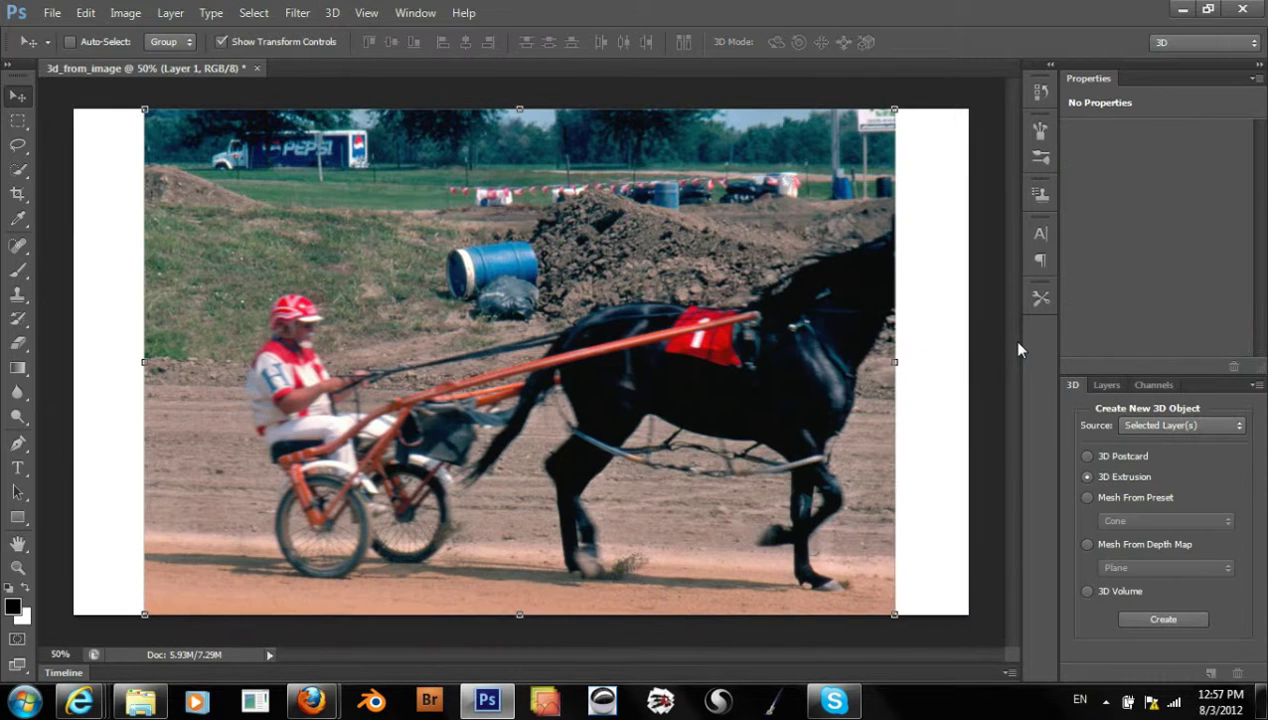
- Create a 3D Mesh From Preset from the selected photo layer using the Cylinder shape
{"action": "left_click", "coordinate": [1087, 498]}
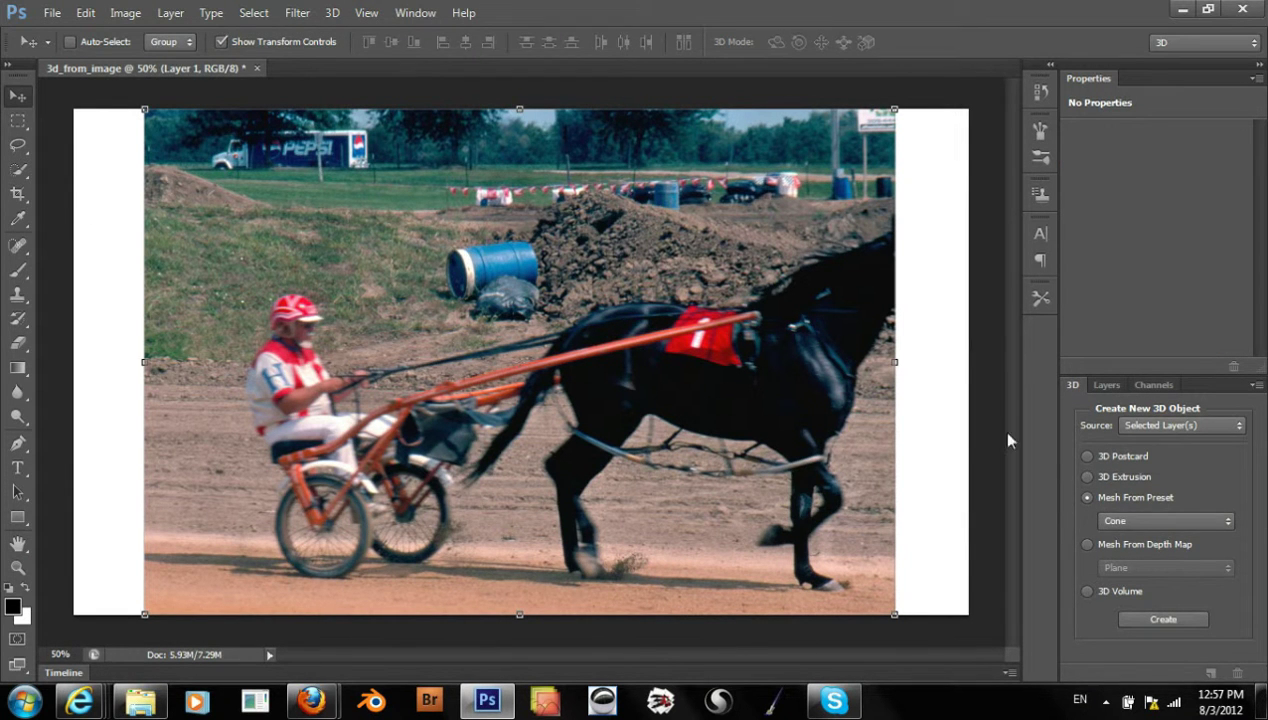
{"action": "left_click", "coordinate": [1117, 521]}
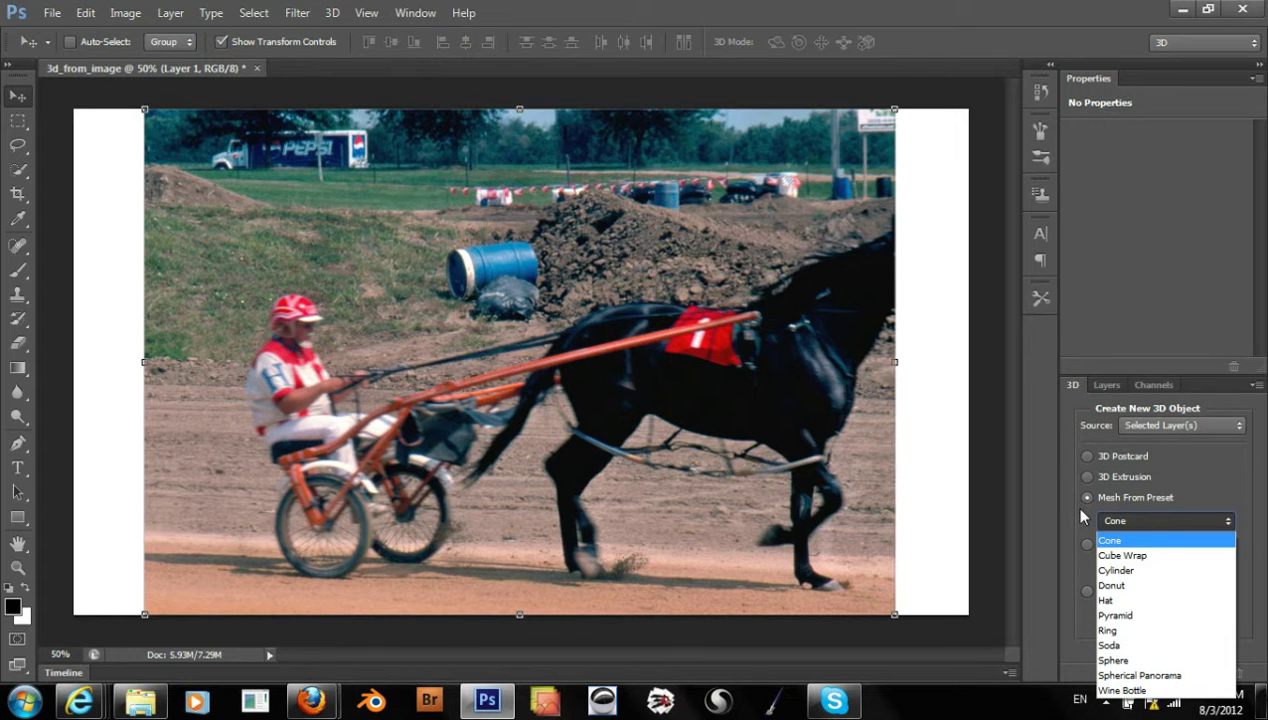
{"action": "left_click", "coordinate": [1116, 571]}
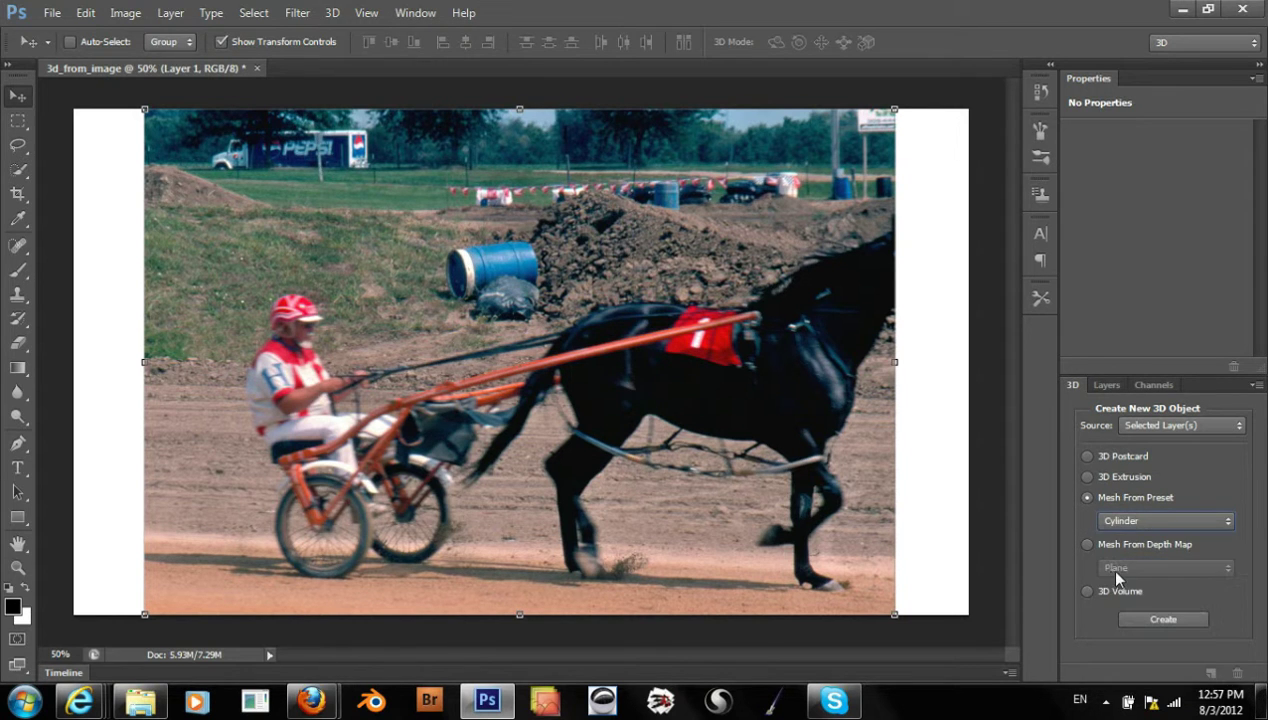
{"action": "left_click", "coordinate": [1145, 620]}
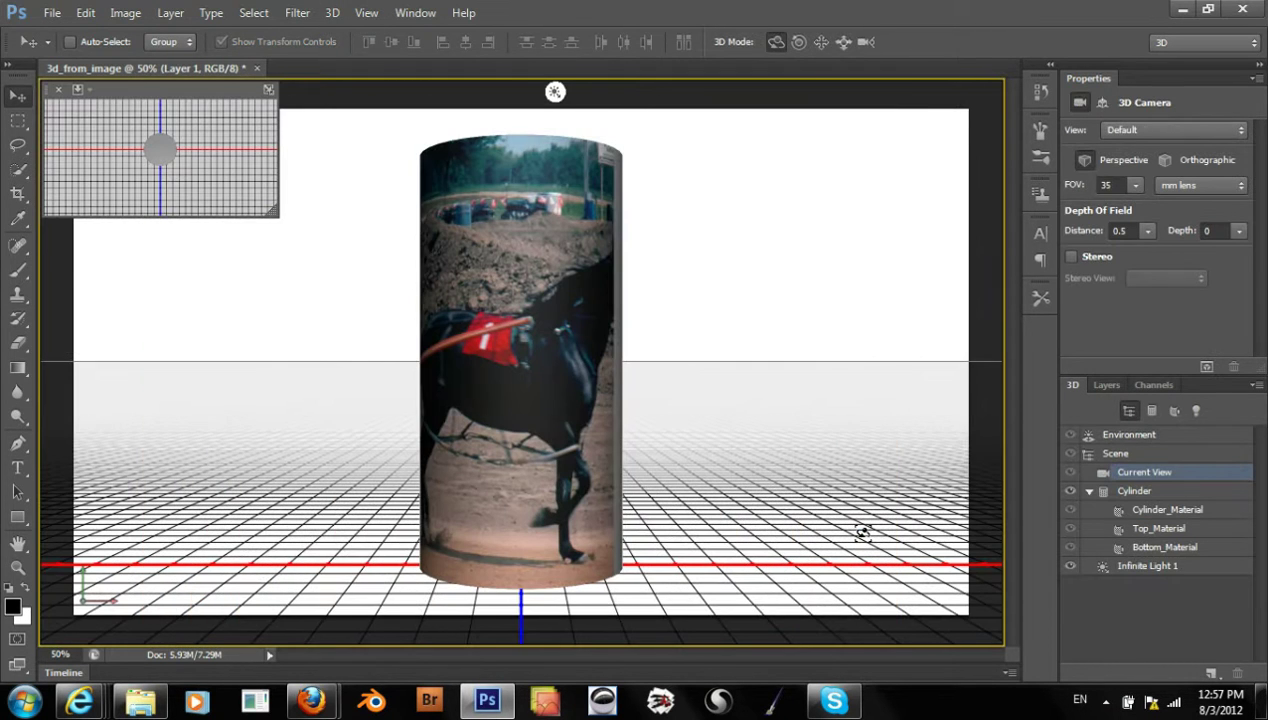
- View the photo-wrapped cylinder from its other side and revert it to the flat photo layer
{"action": "left_click_drag", "start_coordinate": [801, 300], "coordinate": [588, 340]}
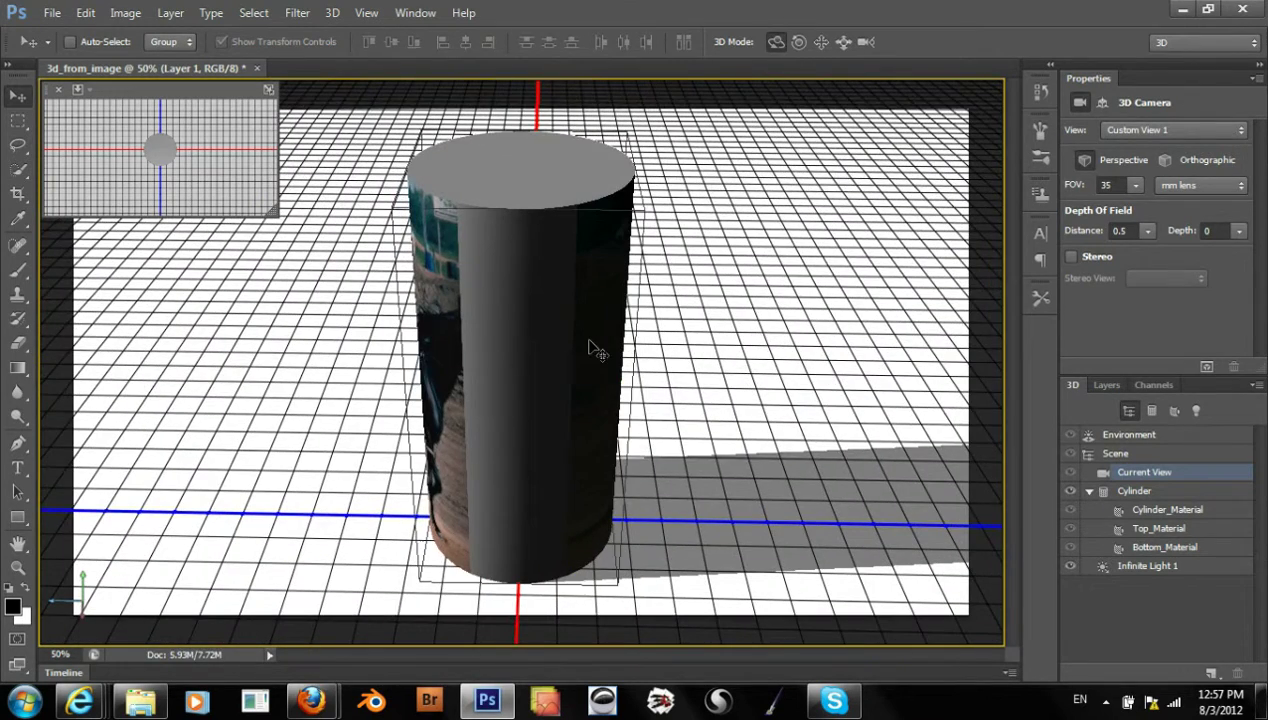
{"action": "key", "text": "ctrl+alt+z"}
{"action": "key", "text": "ctrl+alt+z"}
{"action": "key", "text": "ctrl+alt+z"}
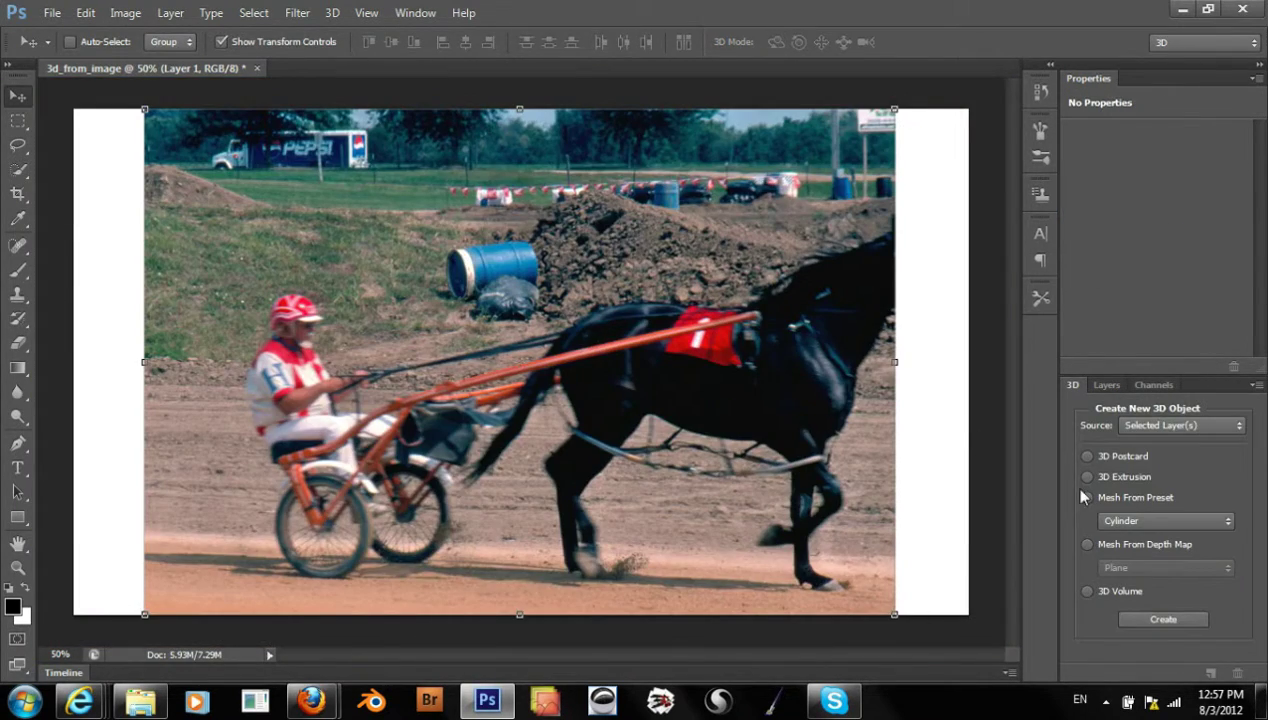
- Create a 3D Mesh From Preset from the selected photo layer using the Soda shape
{"action": "left_click", "coordinate": [1152, 518]}
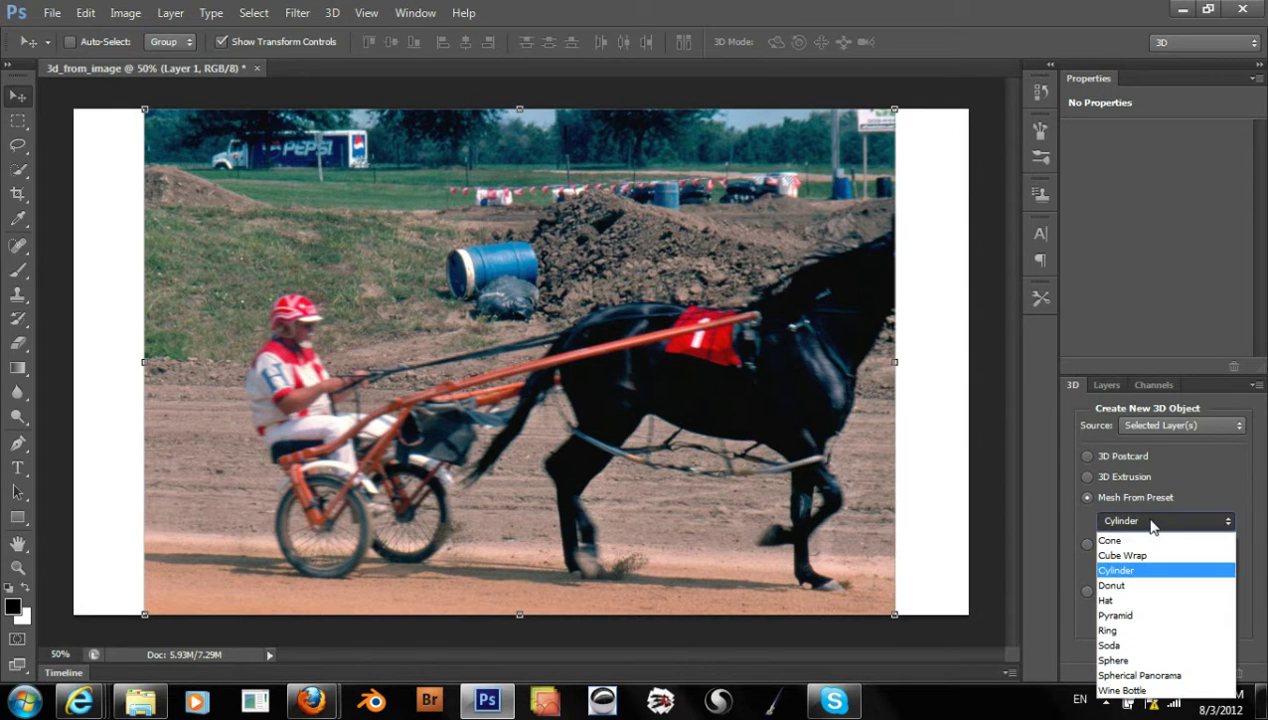
{"action": "left_click", "coordinate": [1137, 648]}
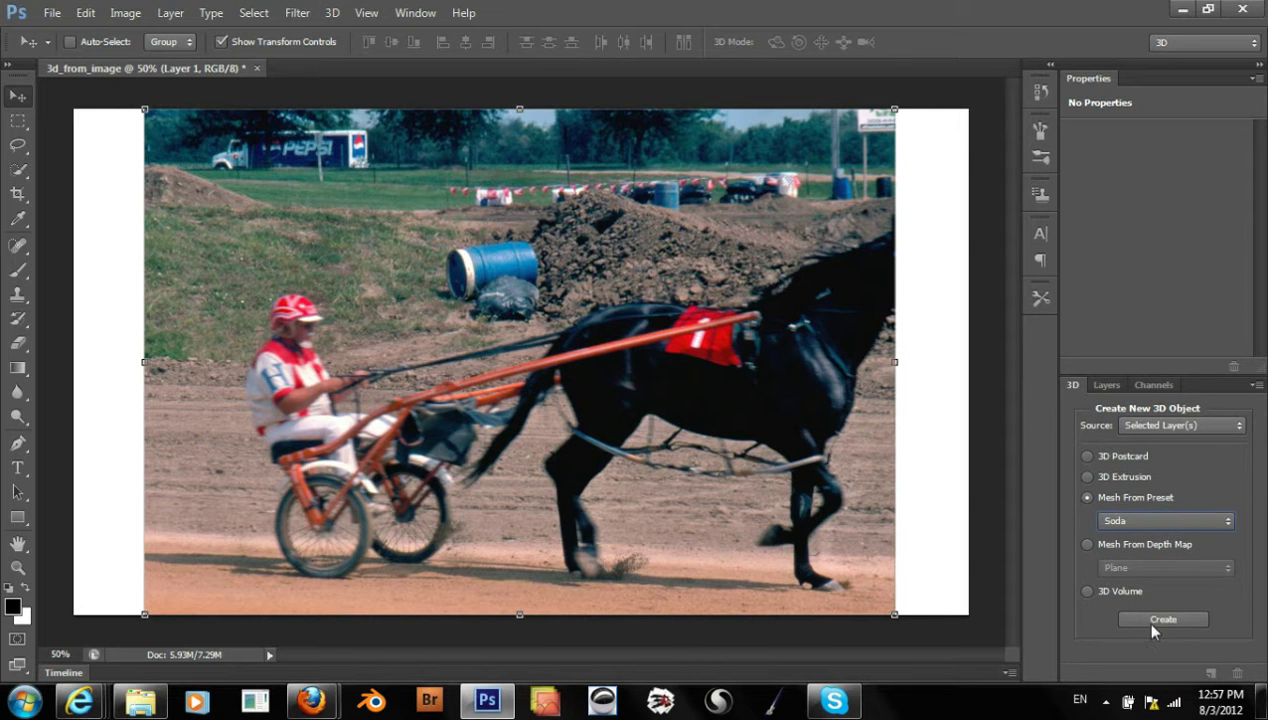
{"action": "left_click", "coordinate": [1155, 622]}
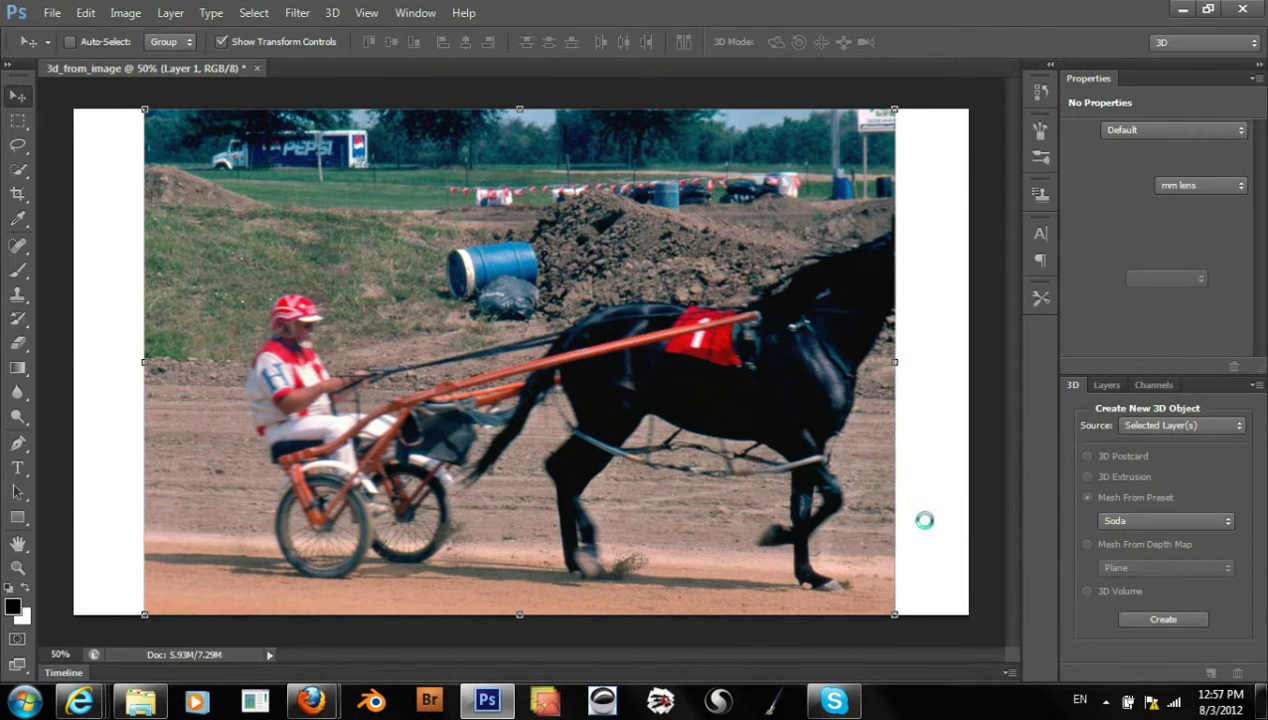
- Open the diffuse texture of the soda can's Label_Material and rotate its photo about 90° clockwise
{"action": "mouse_move", "coordinate": [801, 295]}
{"action": "left_mouse_down"}
{"action": "mouse_move", "coordinate": [675, 338]}
{"action": "mouse_move", "coordinate": [598, 315]}
{"action": "mouse_move", "coordinate": [604, 297]}
{"action": "mouse_move", "coordinate": [824, 297]}
{"action": "mouse_move", "coordinate": [928, 334]}
{"action": "mouse_move", "coordinate": [714, 336]}
{"action": "mouse_move", "coordinate": [815, 294]}
{"action": "left_mouse_up"}
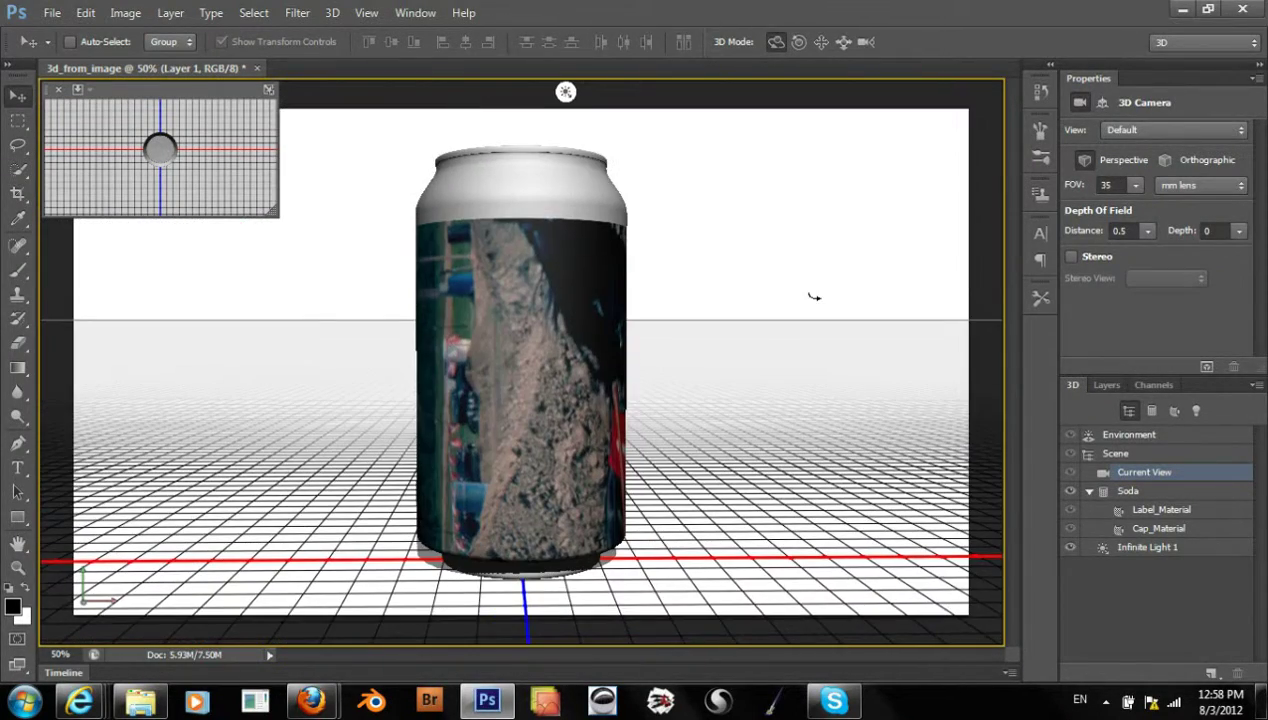
{"action": "left_click_drag", "start_coordinate": [680, 287], "coordinate": [538, 304]}
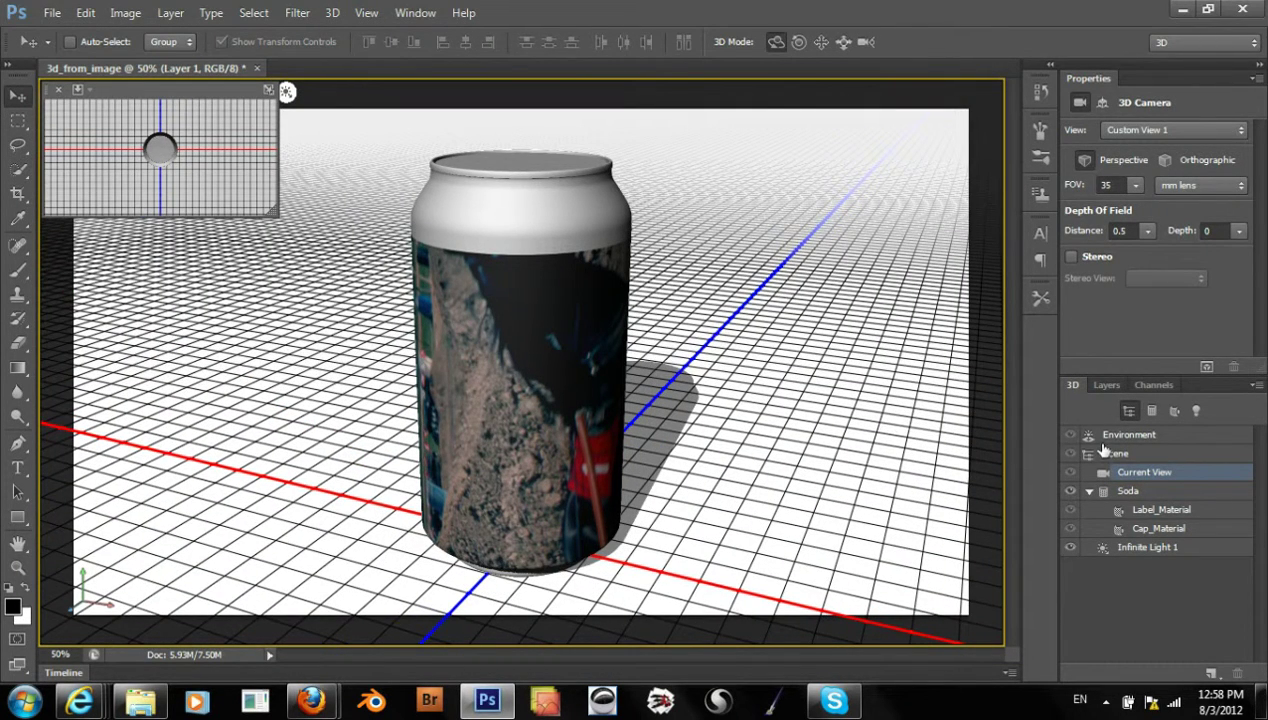
{"action": "left_click", "coordinate": [1143, 494]}
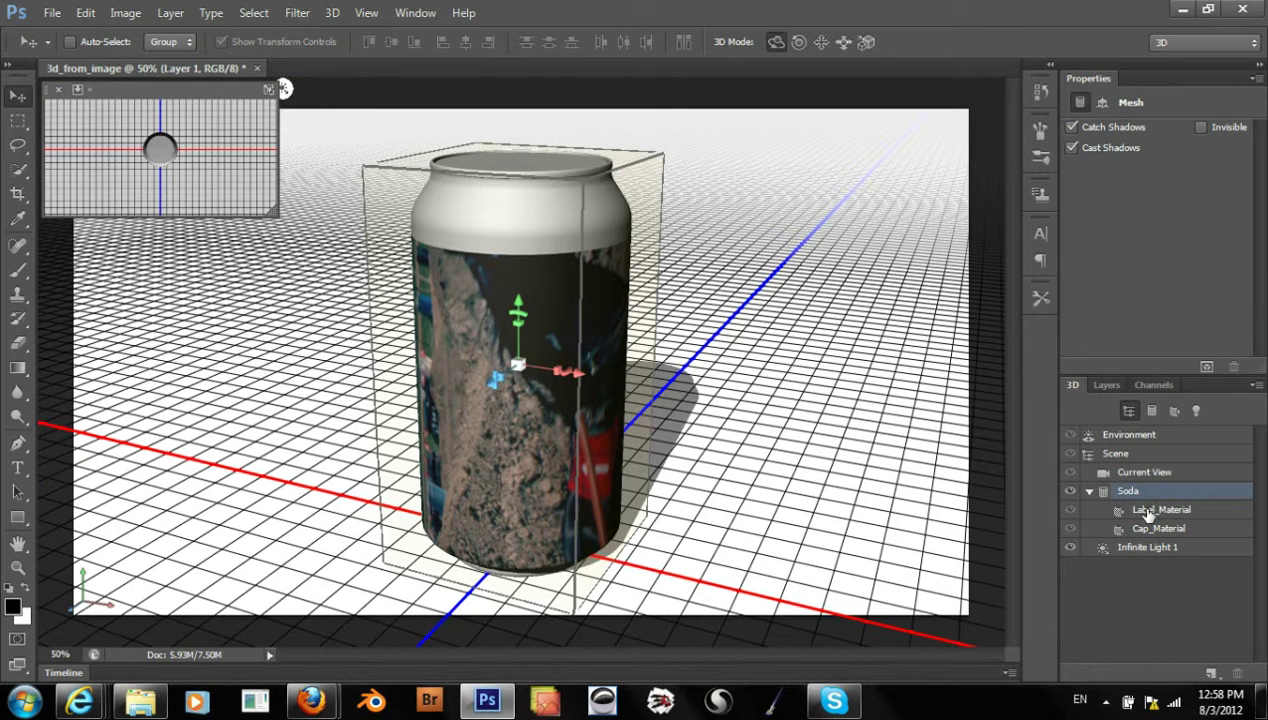
{"action": "left_click", "coordinate": [1147, 512]}
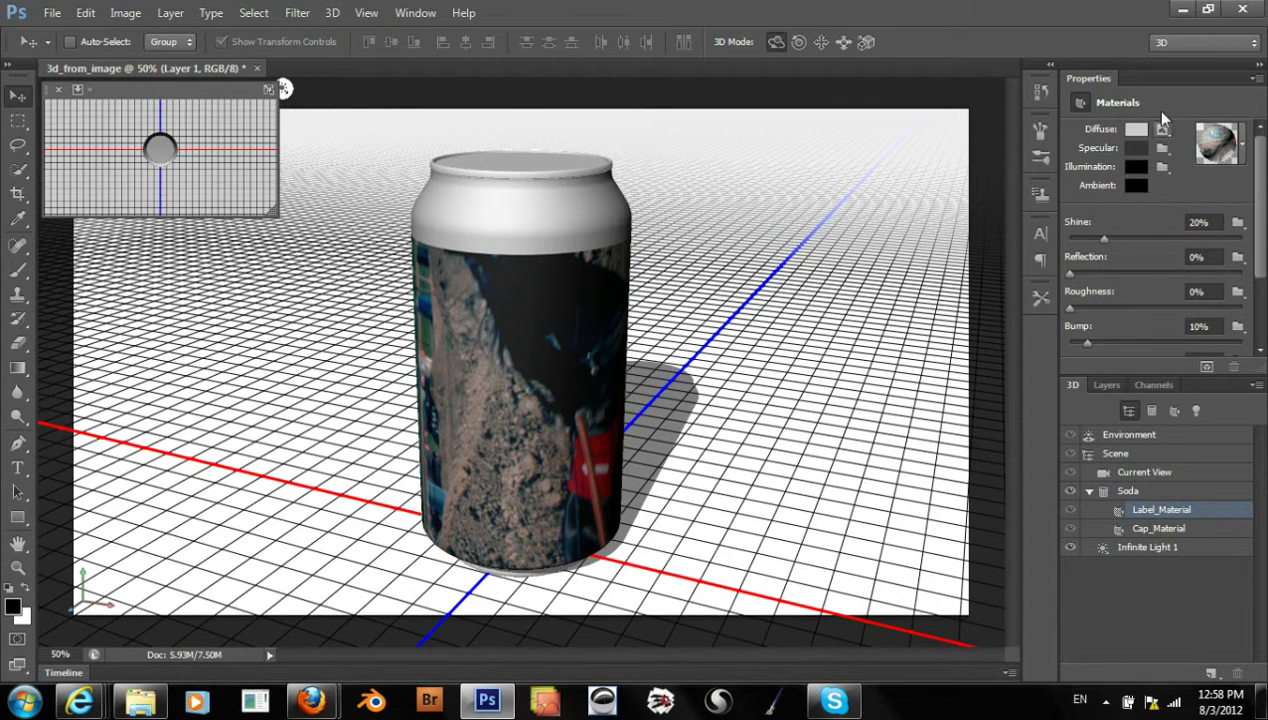
{"action": "left_click", "coordinate": [1240, 148]}
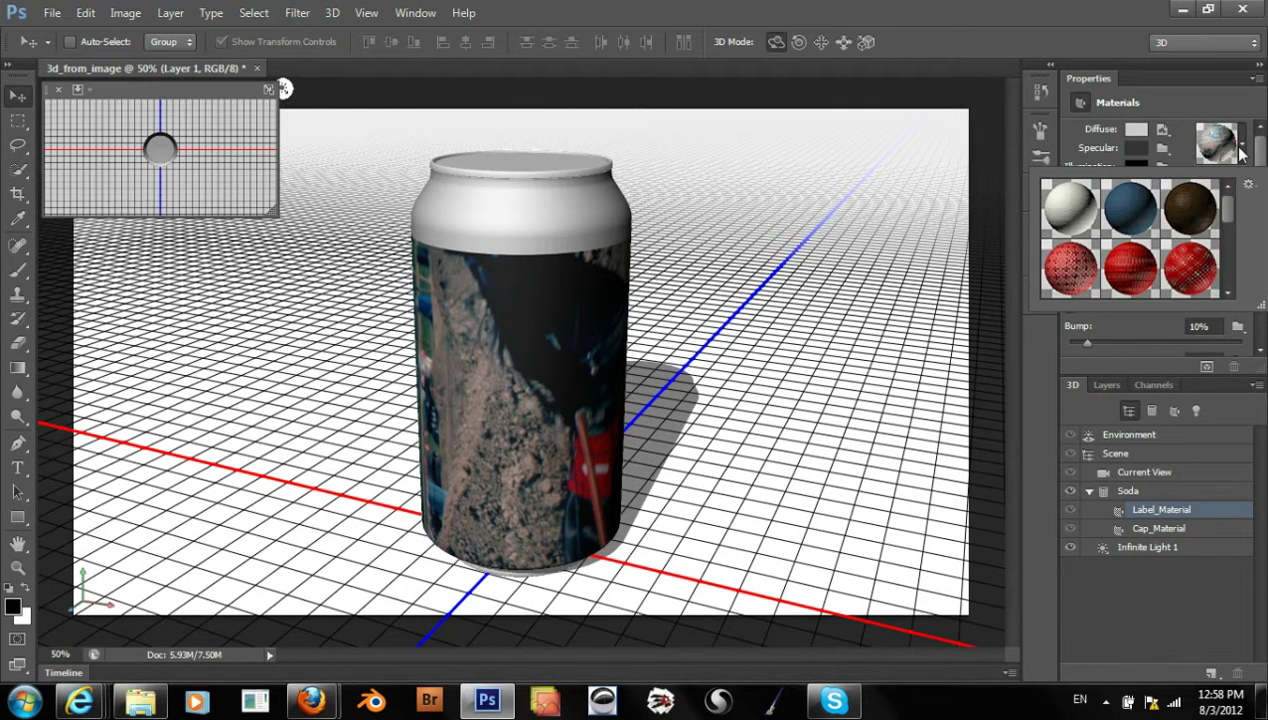
{"action": "left_click", "coordinate": [1240, 150]}
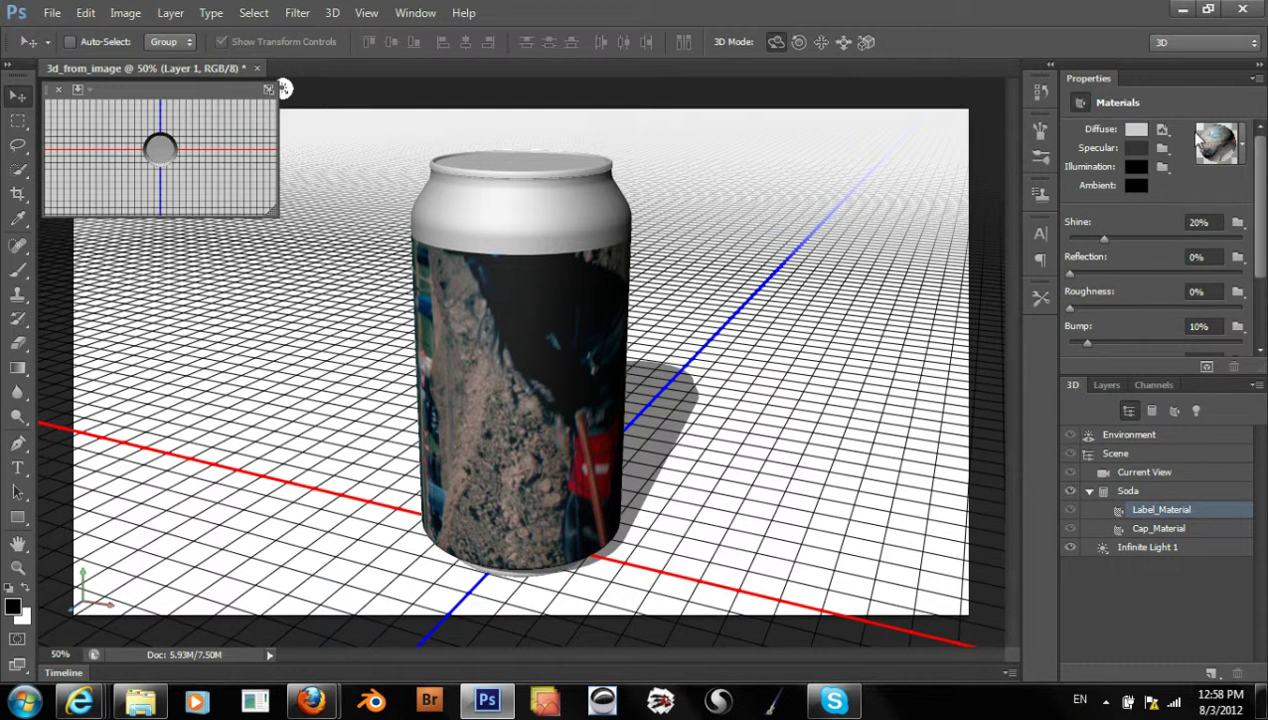
{"action": "left_click", "coordinate": [1166, 132]}
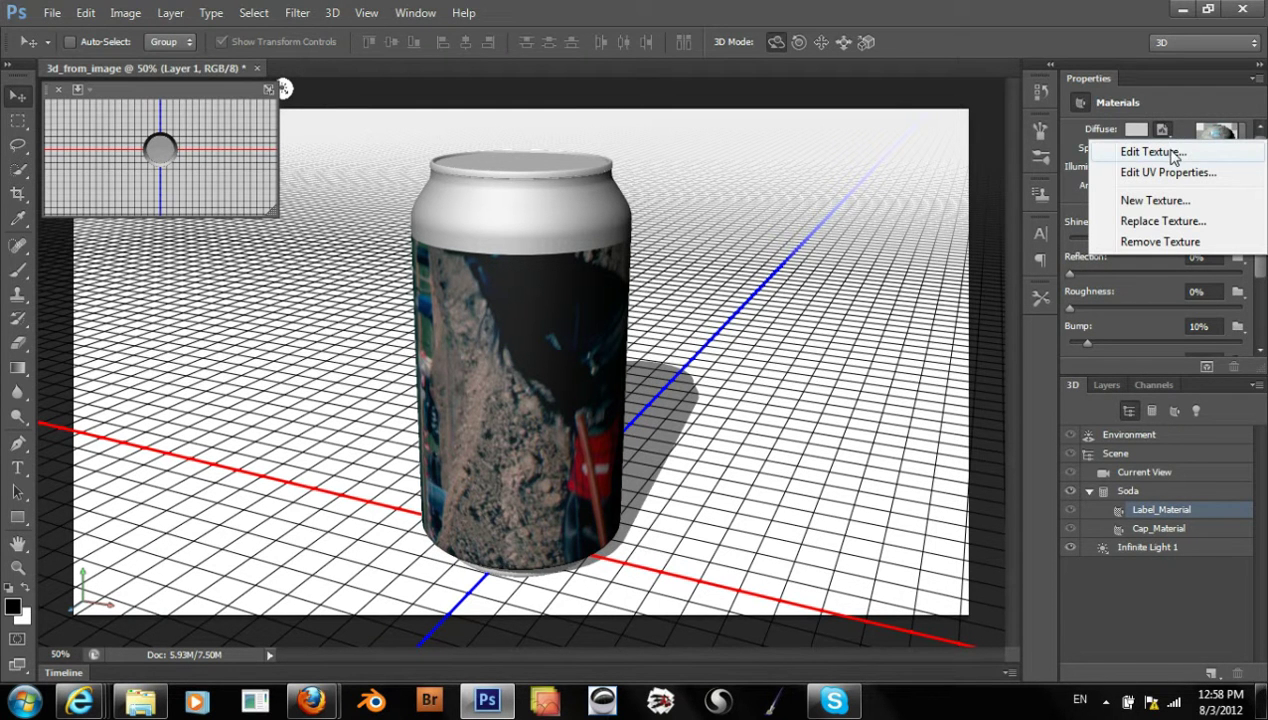
{"action": "left_click", "coordinate": [1156, 151]}
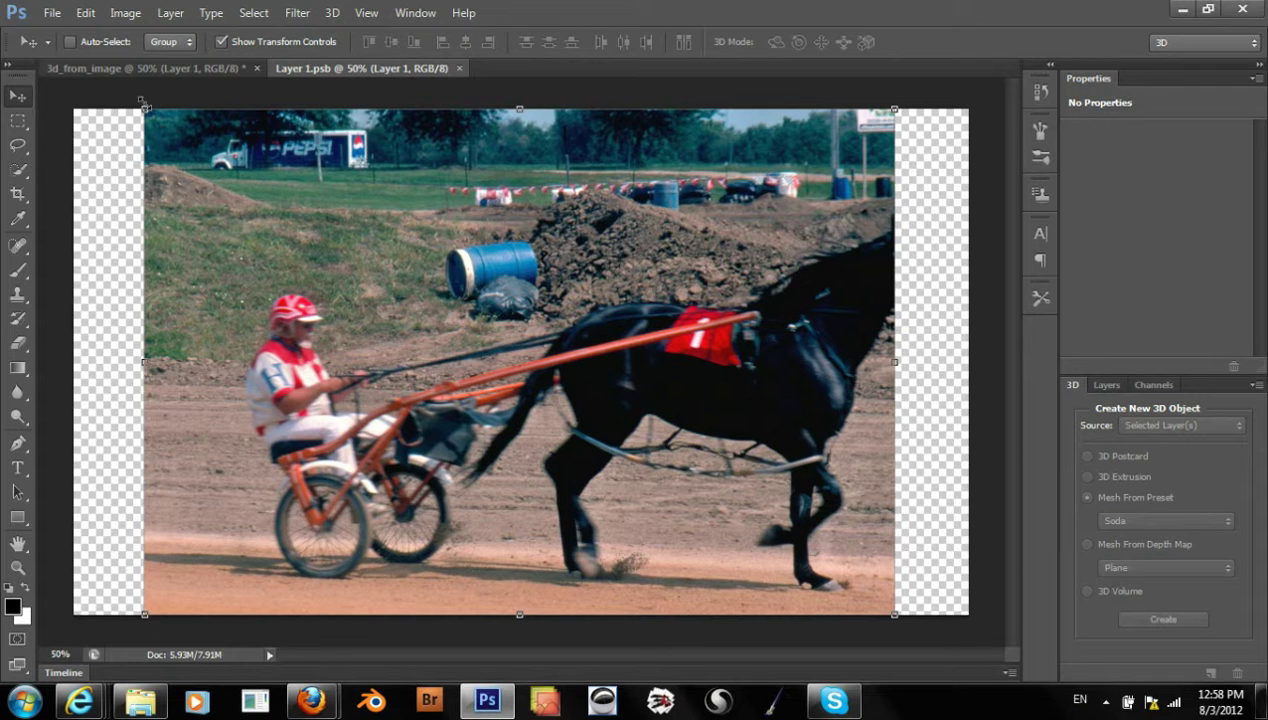
{"action": "left_click_drag", "start_coordinate": [905, 103], "coordinate": [690, 619]}
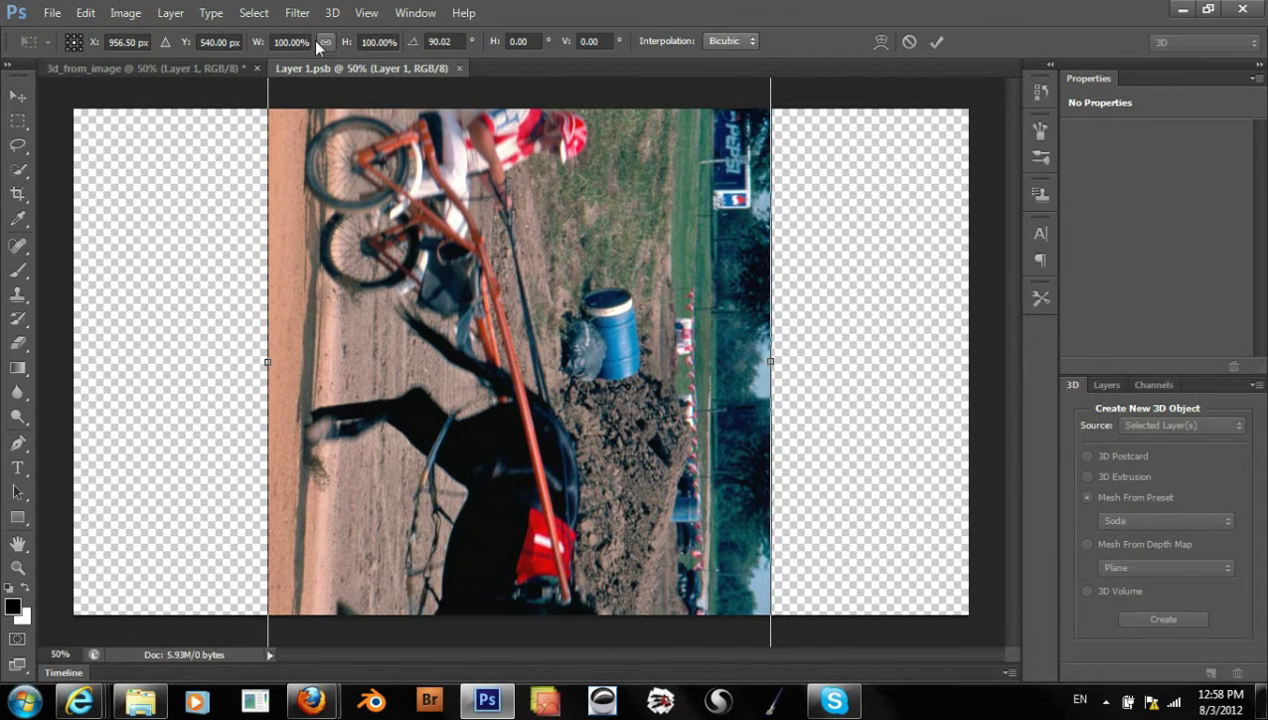
- Try a vertical scale of 75% on the rotated photo and reset it to 100%
{"action": "left_click", "coordinate": [378, 42]}
{"action": "type", "text": "75"}
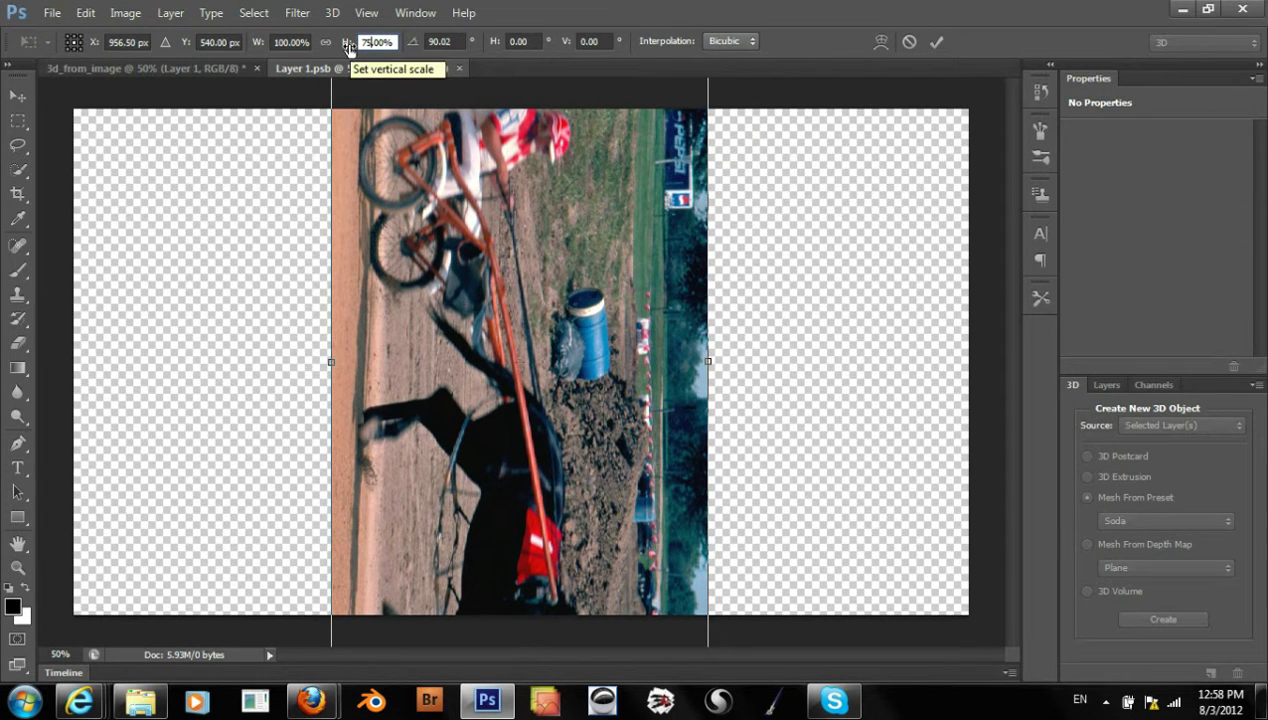
{"action": "key", "text": "BackSpace"}
{"action": "key", "text": "BackSpace"}
{"action": "type", "text": "100"}
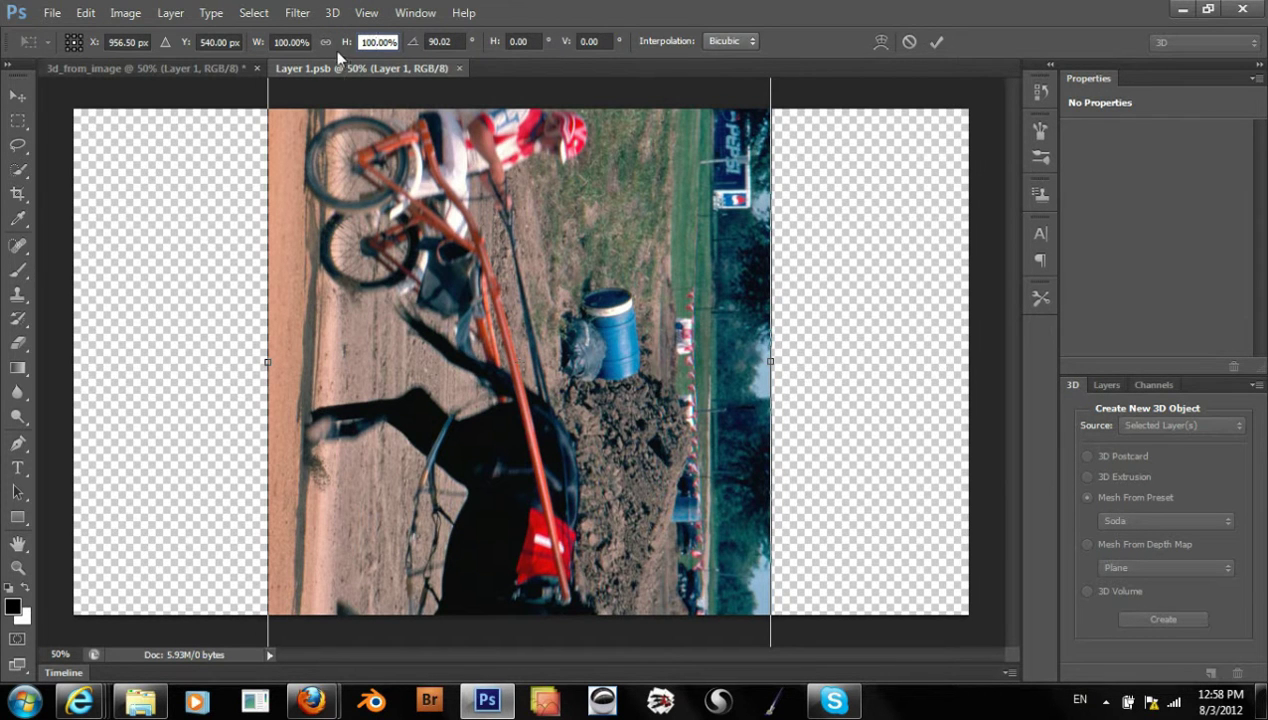
- Set the rotated photo's horizontal scale to 66% and stretch both ends to the canvas edges, reaching 67.04%
{"action": "left_click", "coordinate": [289, 41]}
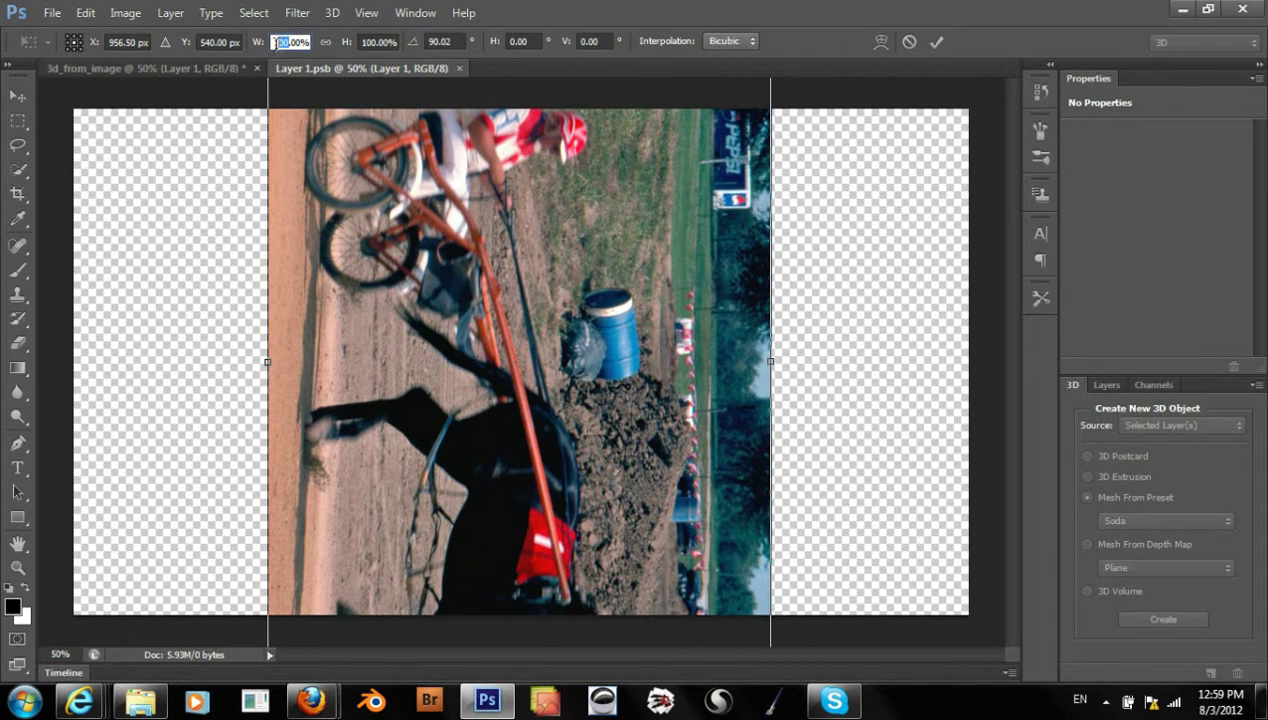
{"action": "type", "text": "75"}
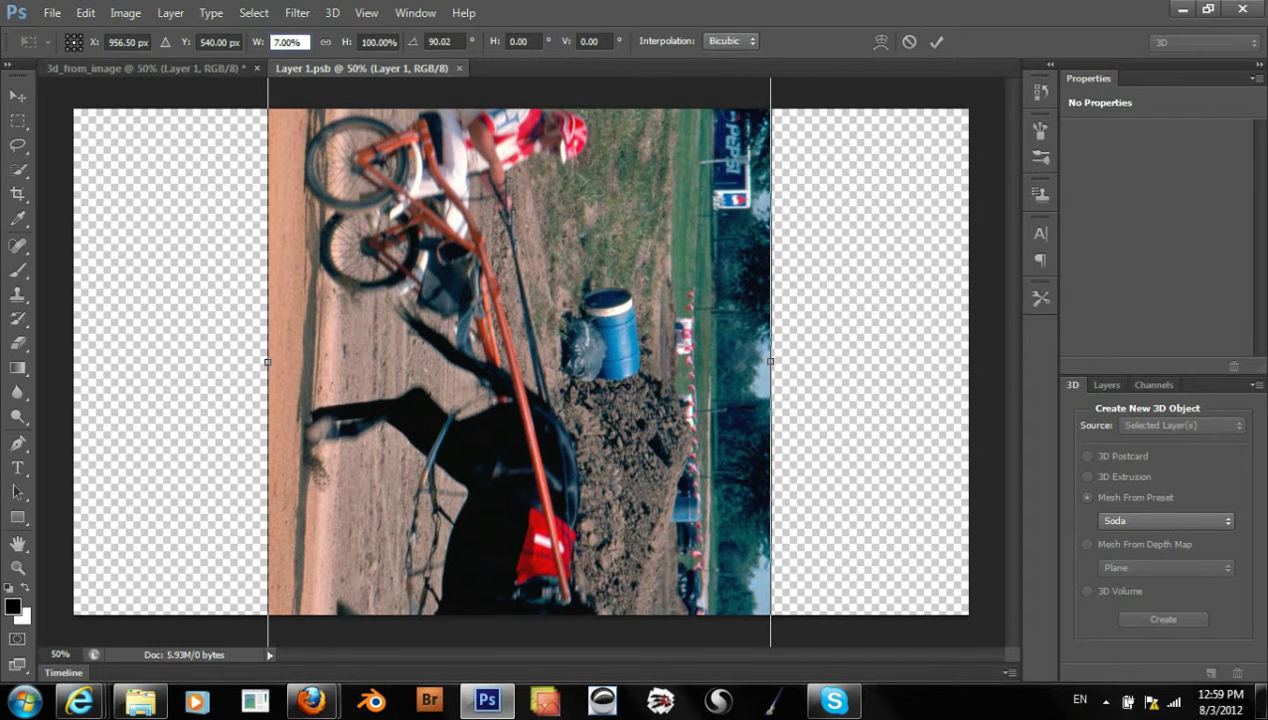
{"action": "key", "text": "Delete"}
{"action": "key", "text": "Delete"}
{"action": "type", "text": "66"}
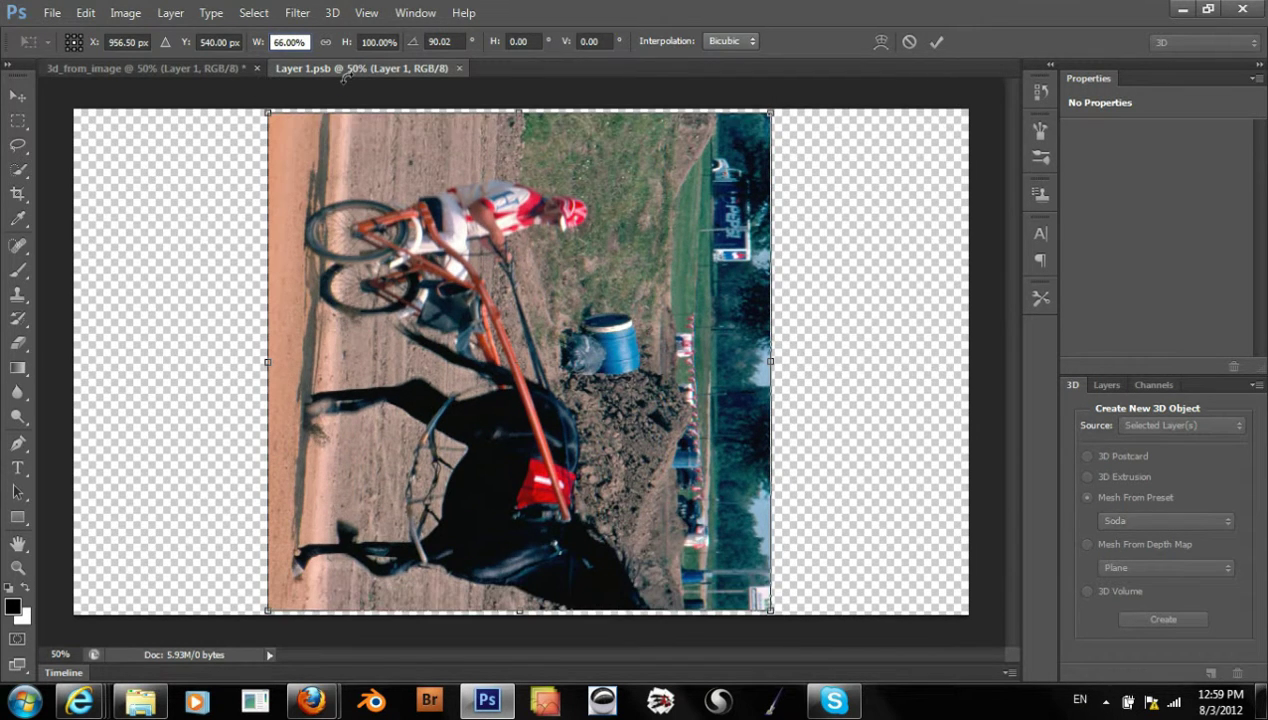
{"action": "left_click_drag", "start_coordinate": [521, 610], "coordinate": [521, 617]}
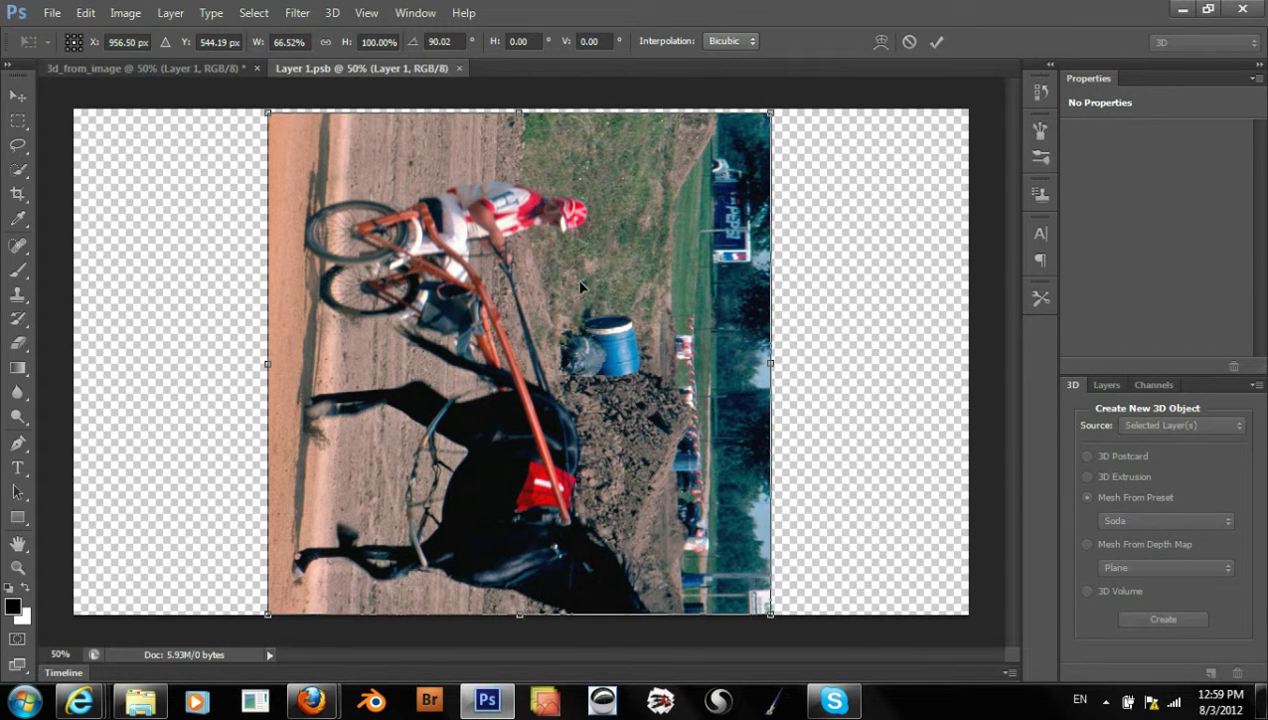
{"action": "left_click_drag", "start_coordinate": [522, 111], "coordinate": [521, 101]}
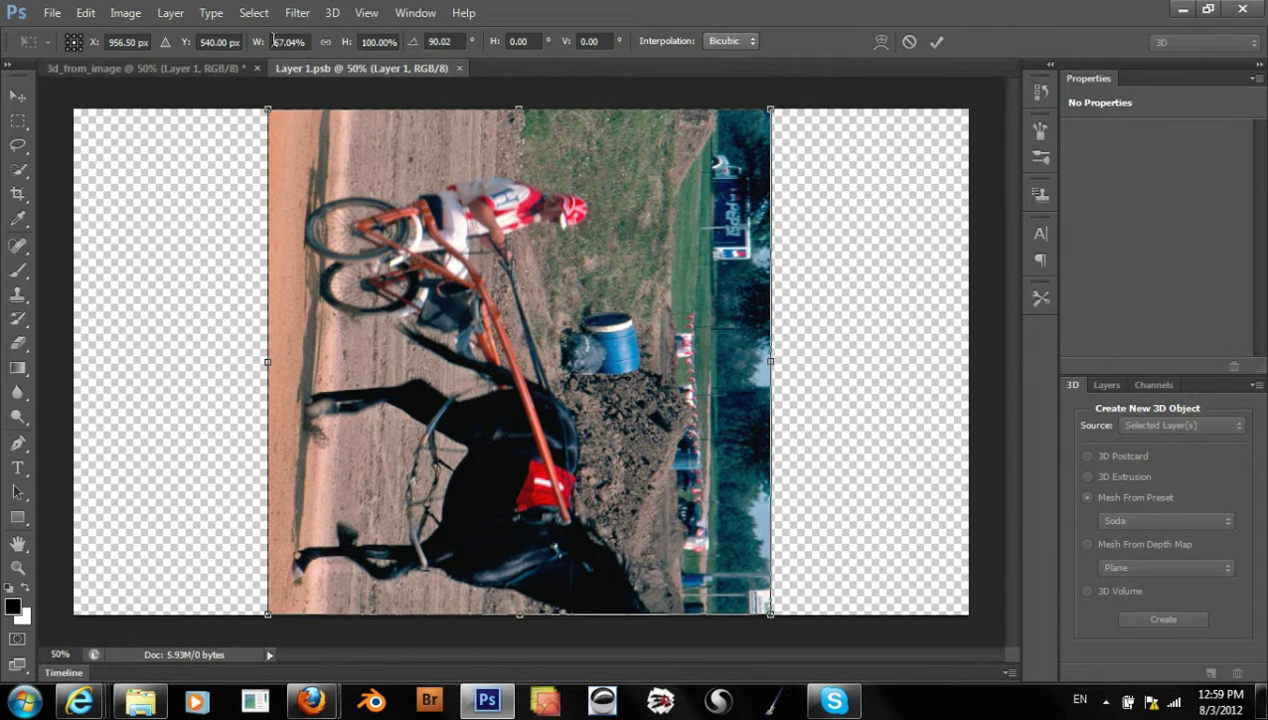
- Set the photo's vertical scale to 67.04%, apply the transformation and save the label texture
{"action": "left_click", "coordinate": [363, 41]}
{"action": "type", "text": "67.04"}
{"action": "key", "text": "Return"}
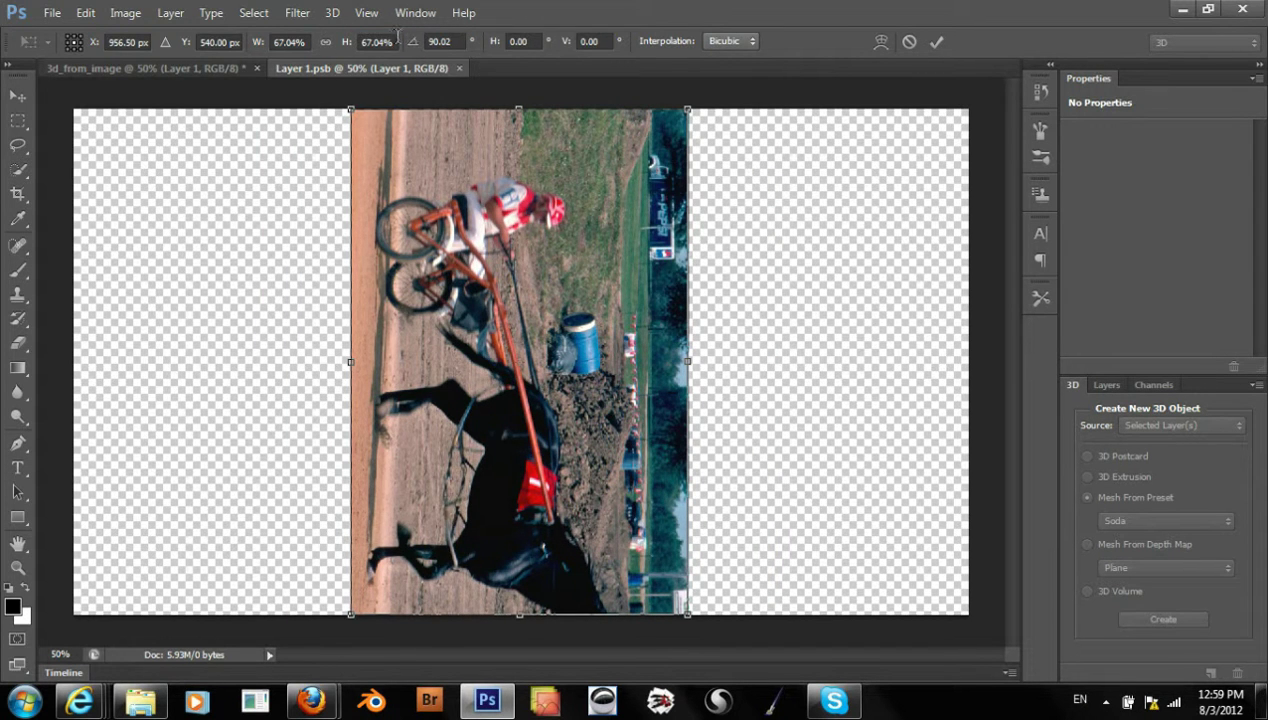
{"action": "left_click", "coordinate": [936, 42]}
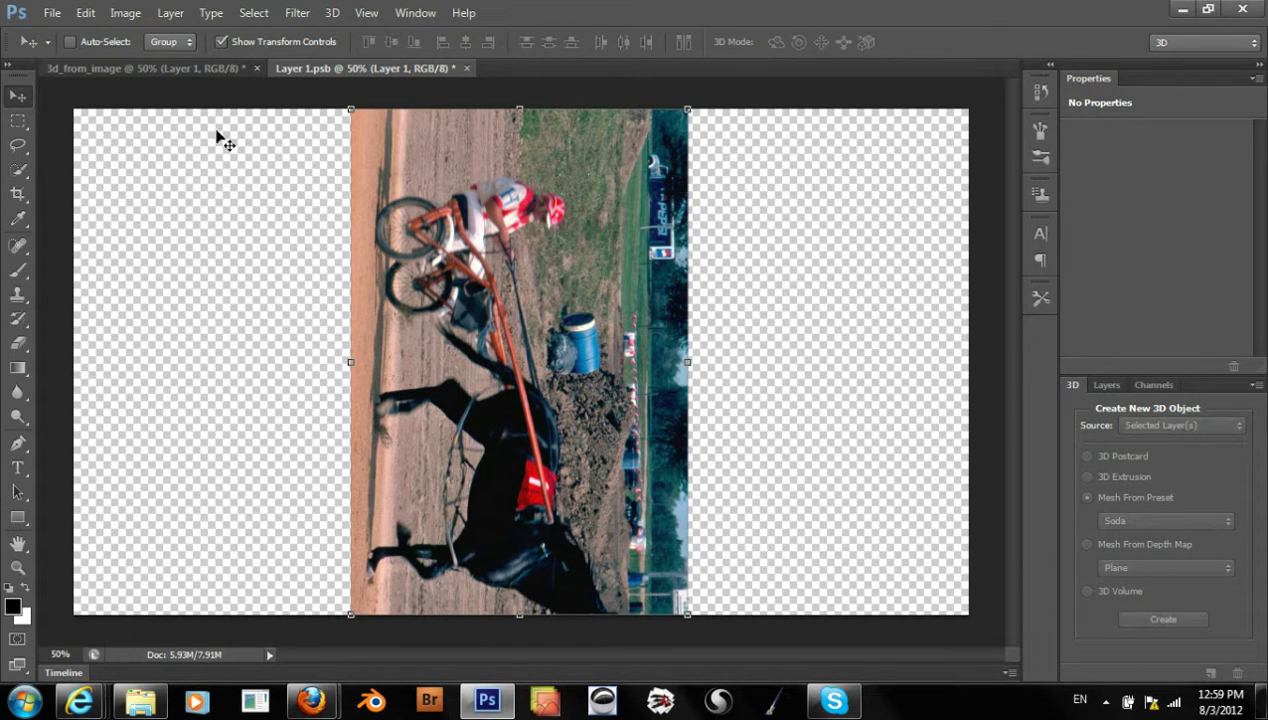
- Return to the 3d_from_image document and view the can's updated label from the front
{"action": "left_click", "coordinate": [197, 70]}
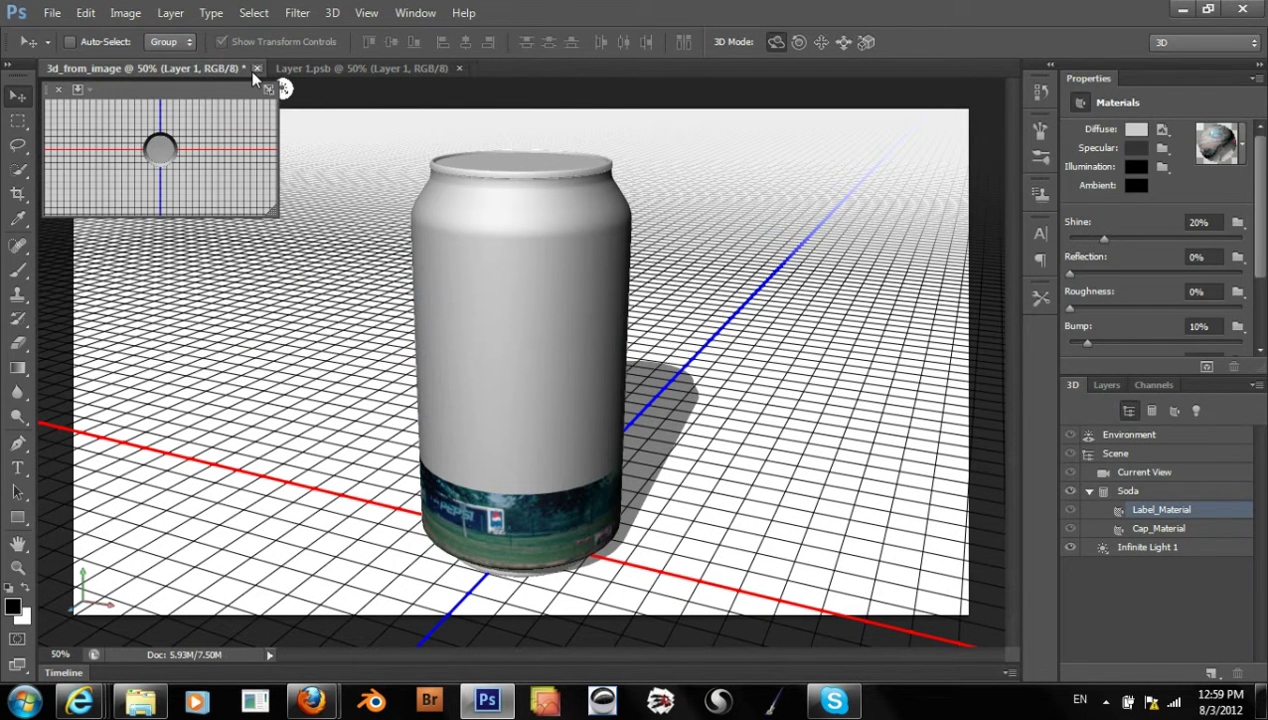
{"action": "left_click", "coordinate": [346, 338]}
{"action": "left_click_drag", "start_coordinate": [331, 345], "coordinate": [373, 355]}
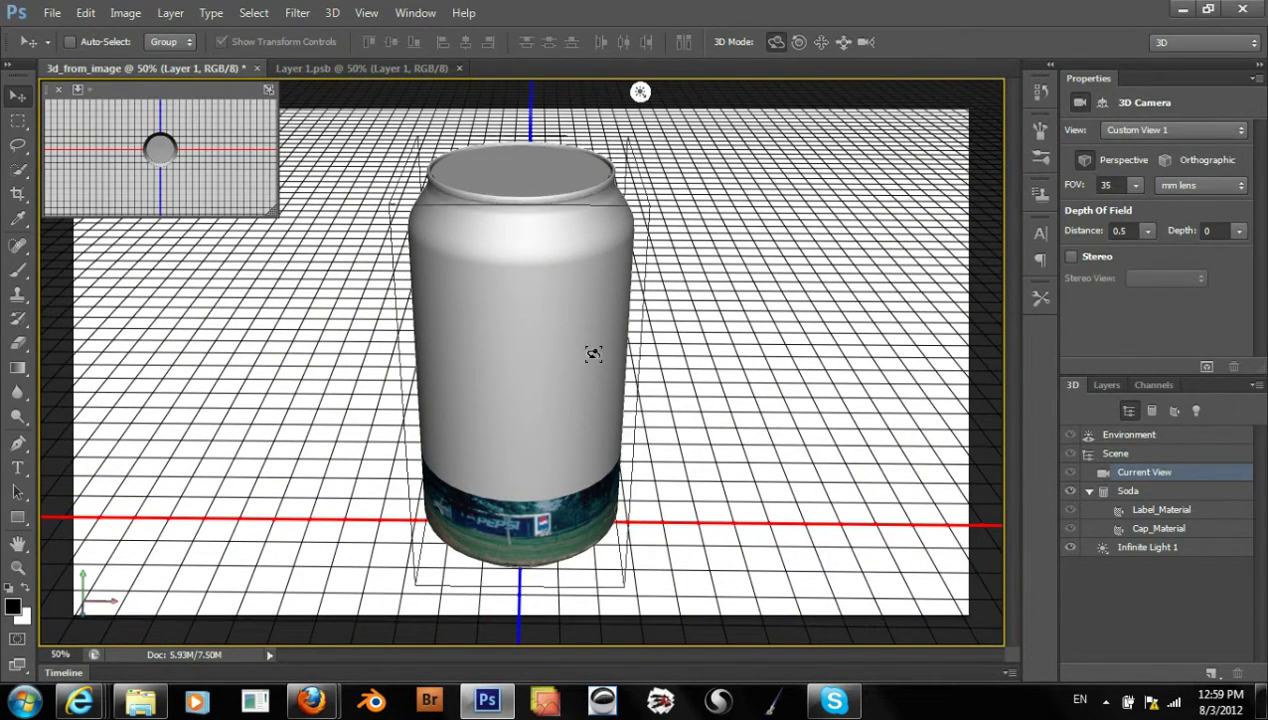
- Try a V offset of 50% in the label texture's UV properties and reset it to 0%
{"action": "left_click", "coordinate": [1146, 514]}
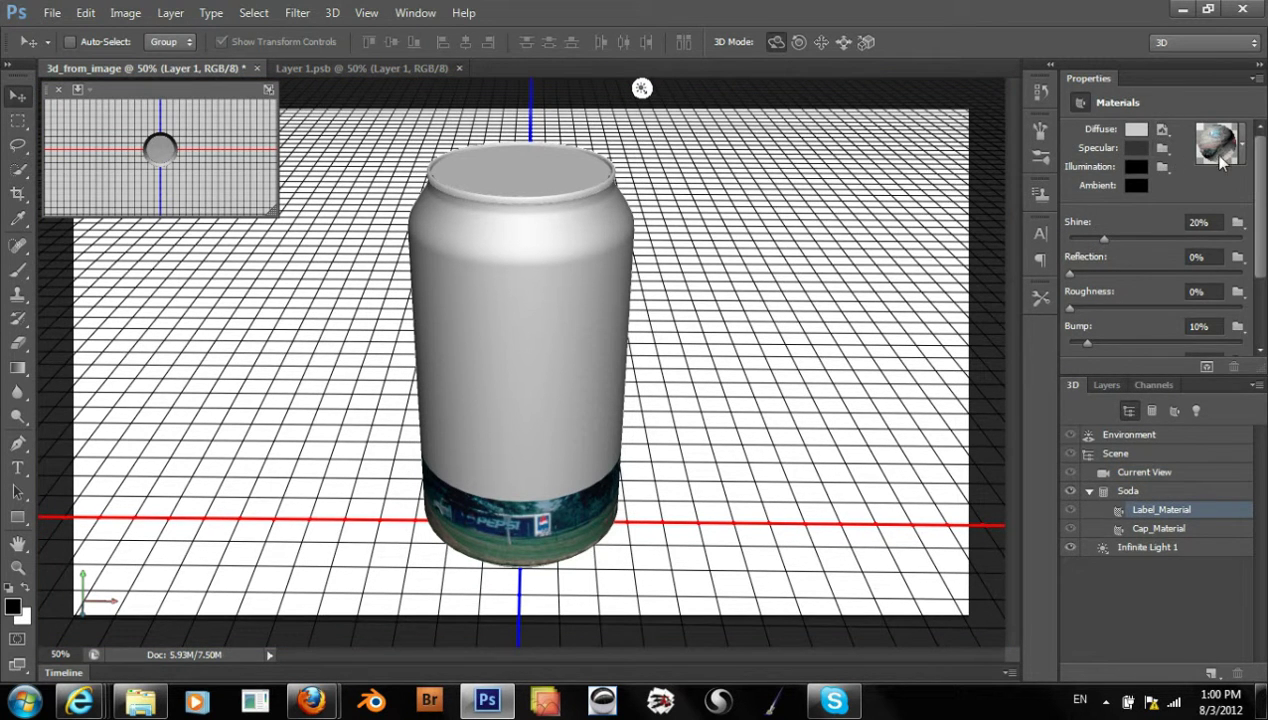
{"action": "left_click", "coordinate": [1162, 130]}
{"action": "left_click", "coordinate": [1160, 174]}
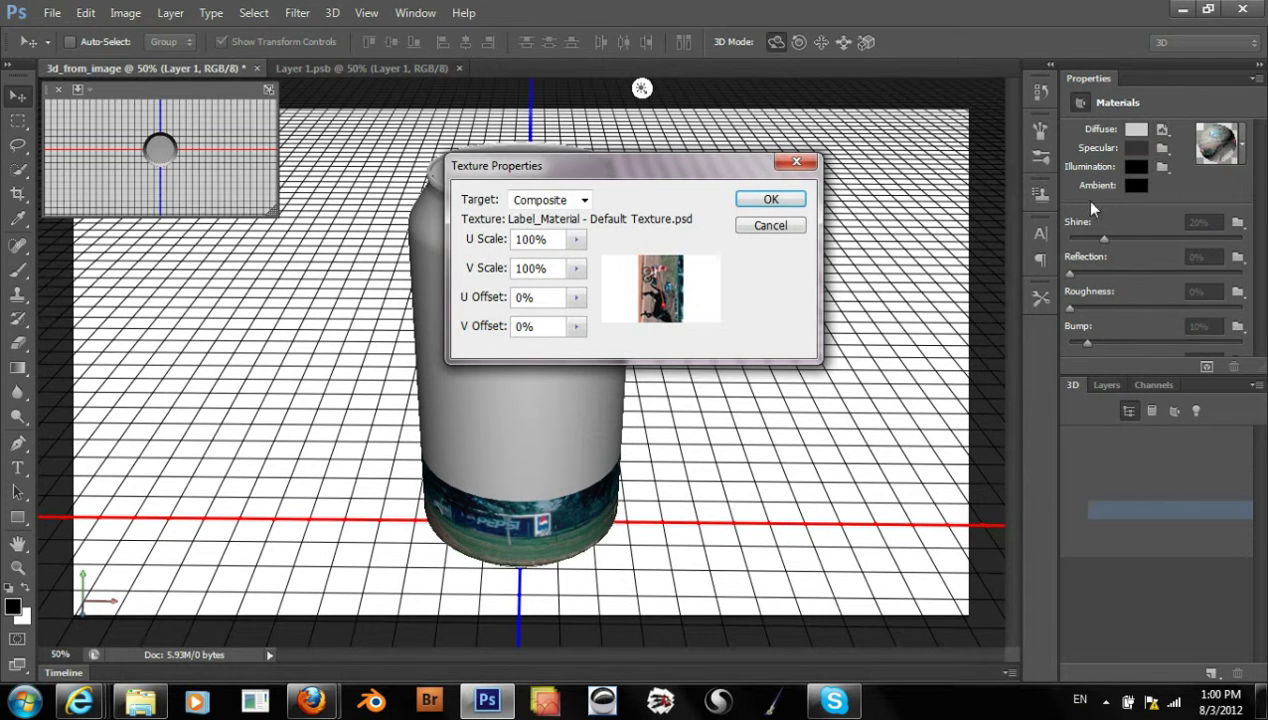
{"action": "left_click", "coordinate": [580, 200]}
{"action": "left_click", "coordinate": [575, 218]}
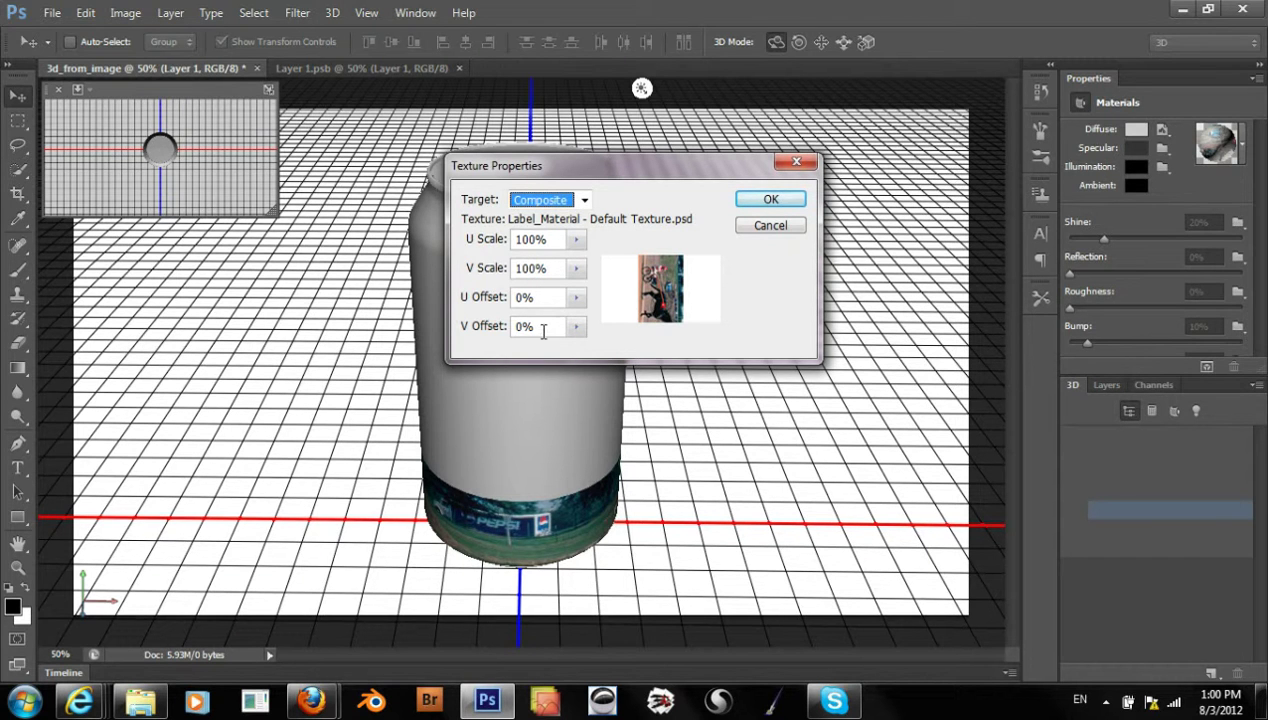
{"action": "left_click_drag", "start_coordinate": [527, 326], "coordinate": [505, 333]}
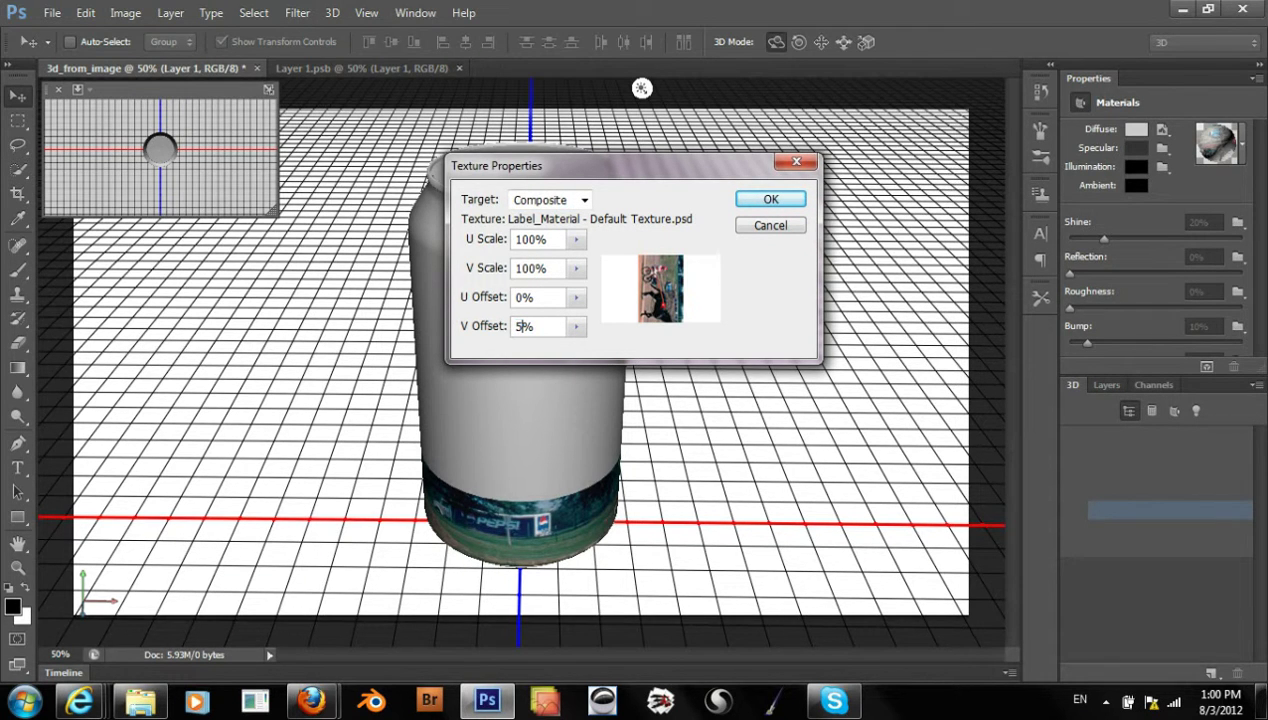
{"action": "left_click", "coordinate": [556, 267]}
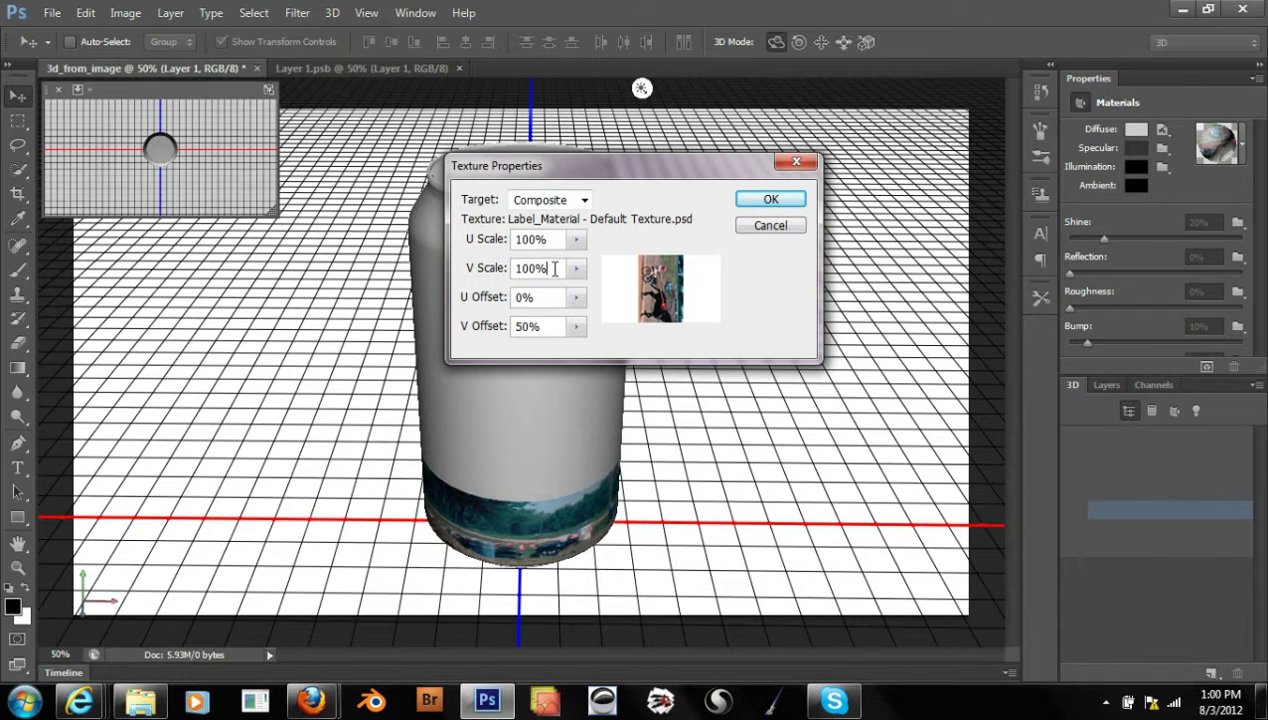
{"action": "left_click_drag", "start_coordinate": [528, 328], "coordinate": [513, 327]}
{"action": "type", "text": "0"}
- Try U offsets of 50% and 70% for the label texture, keeping the V offset at 0%
{"action": "left_click", "coordinate": [515, 297]}
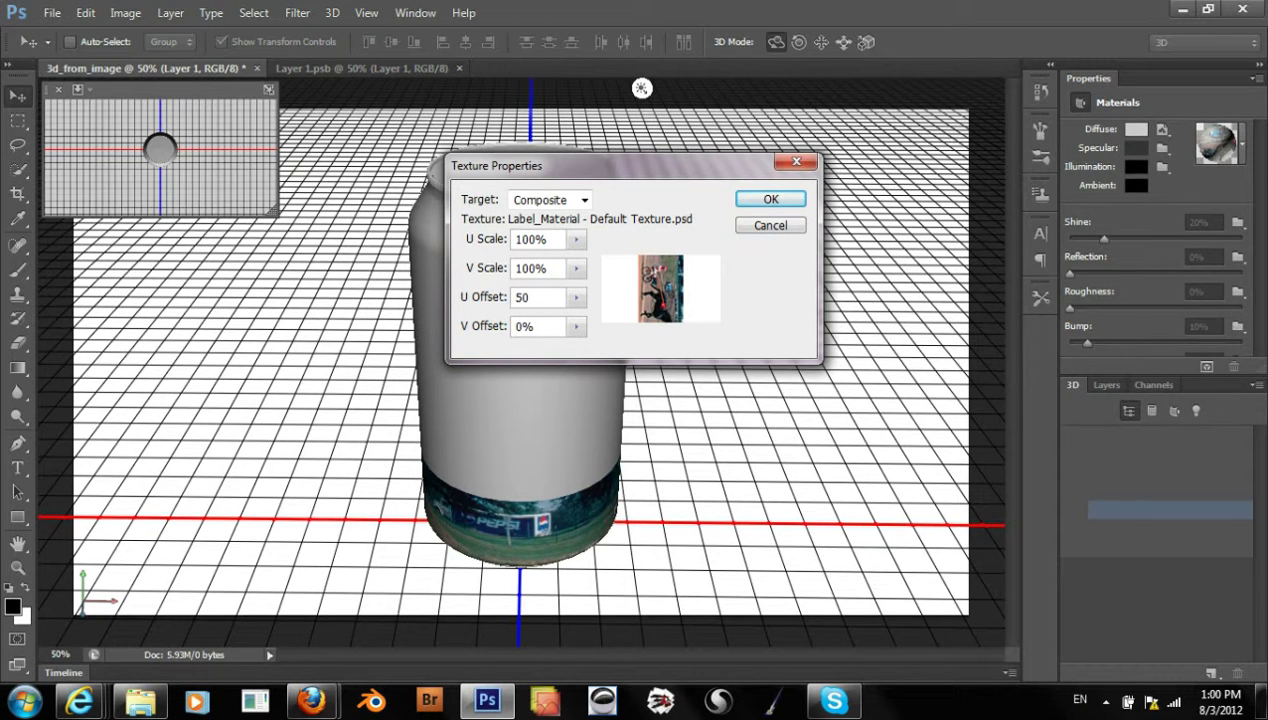
{"action": "type", "text": "50"}
{"action": "left_click", "coordinate": [536, 327]}
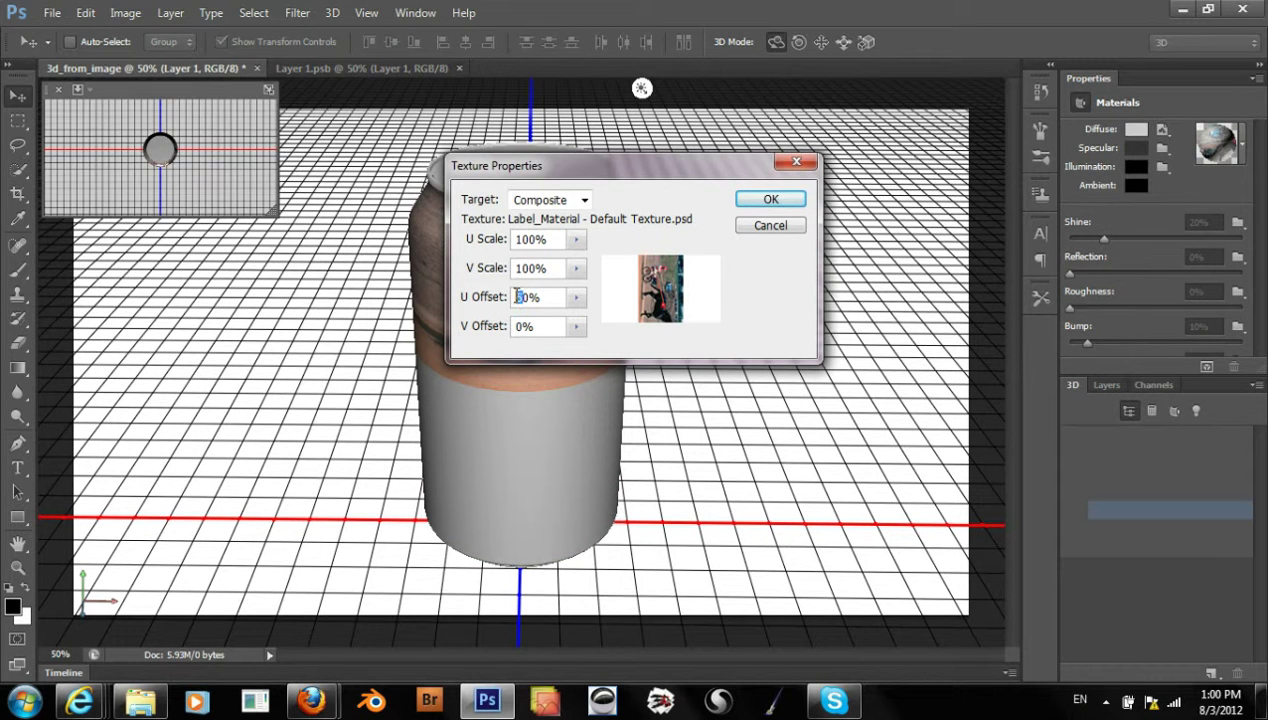
{"action": "key", "text": "Return"}
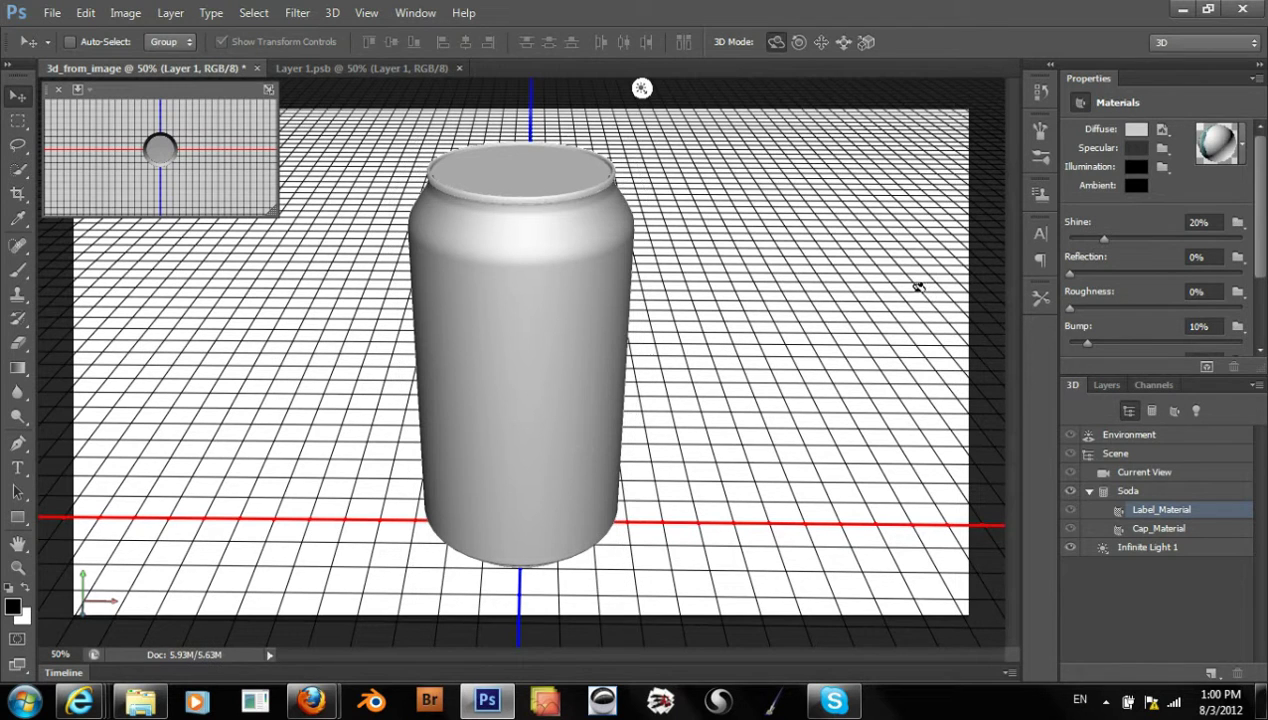
- Adjust the label texture's U offset so the photo covers the can's side from rim to base, and inspect the can from another angle
{"action": "left_click", "coordinate": [1162, 131]}
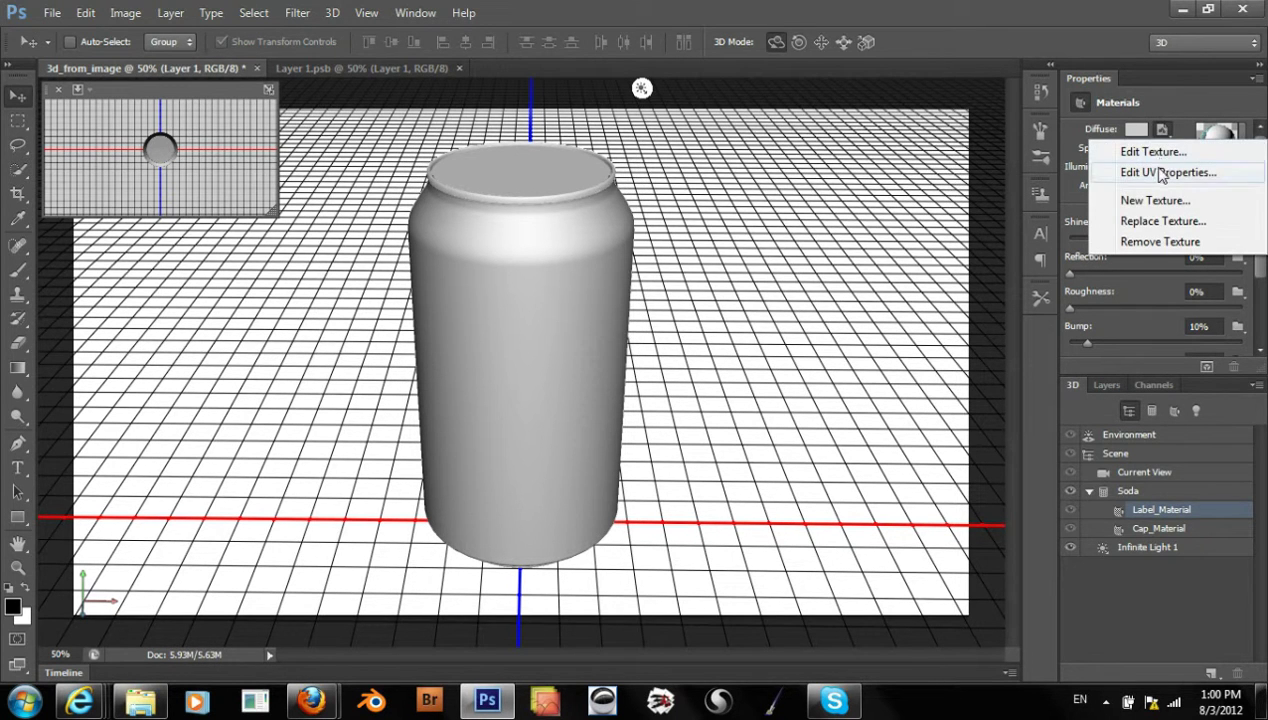
{"action": "left_click", "coordinate": [1105, 171]}
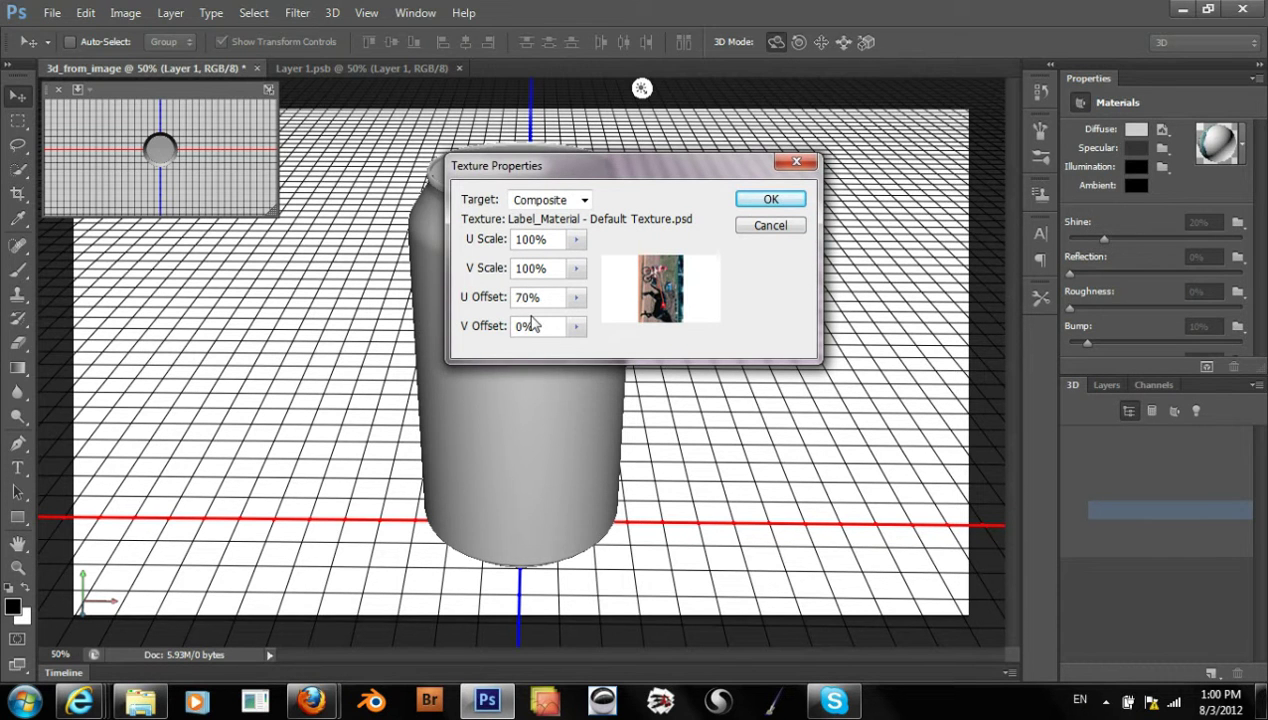
{"action": "left_click", "coordinate": [745, 200]}
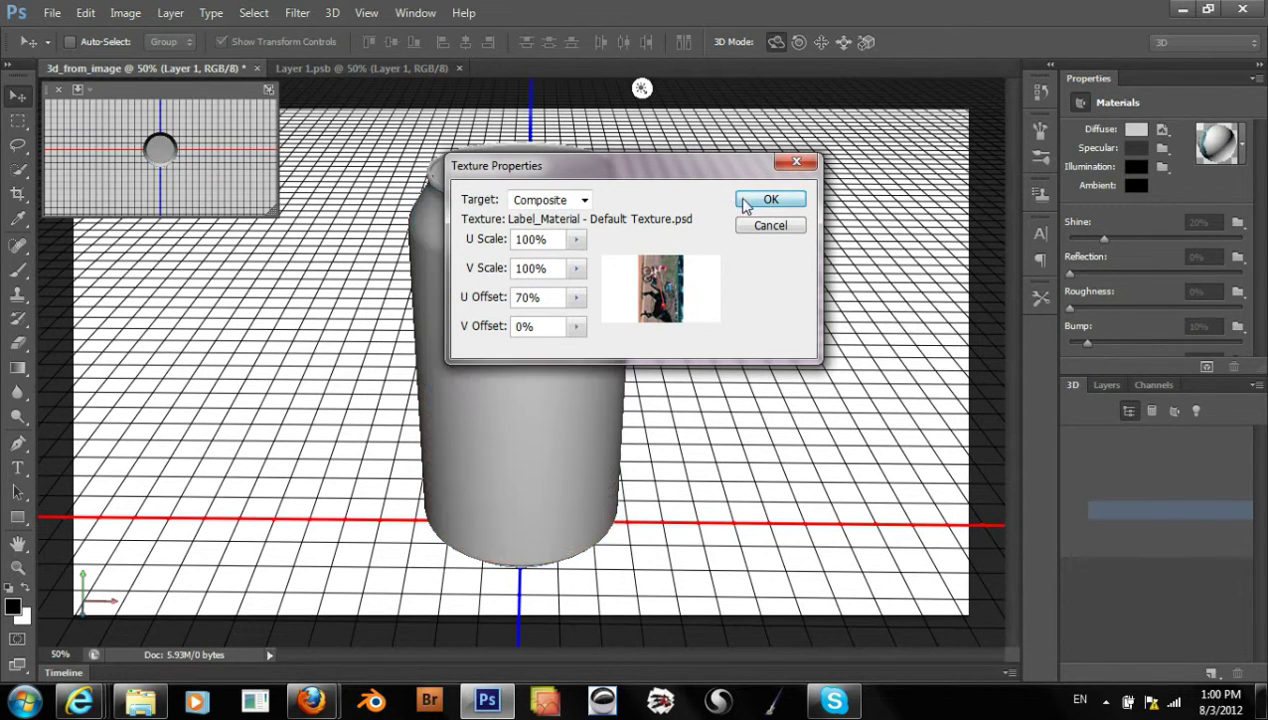
{"action": "left_click", "coordinate": [704, 330]}
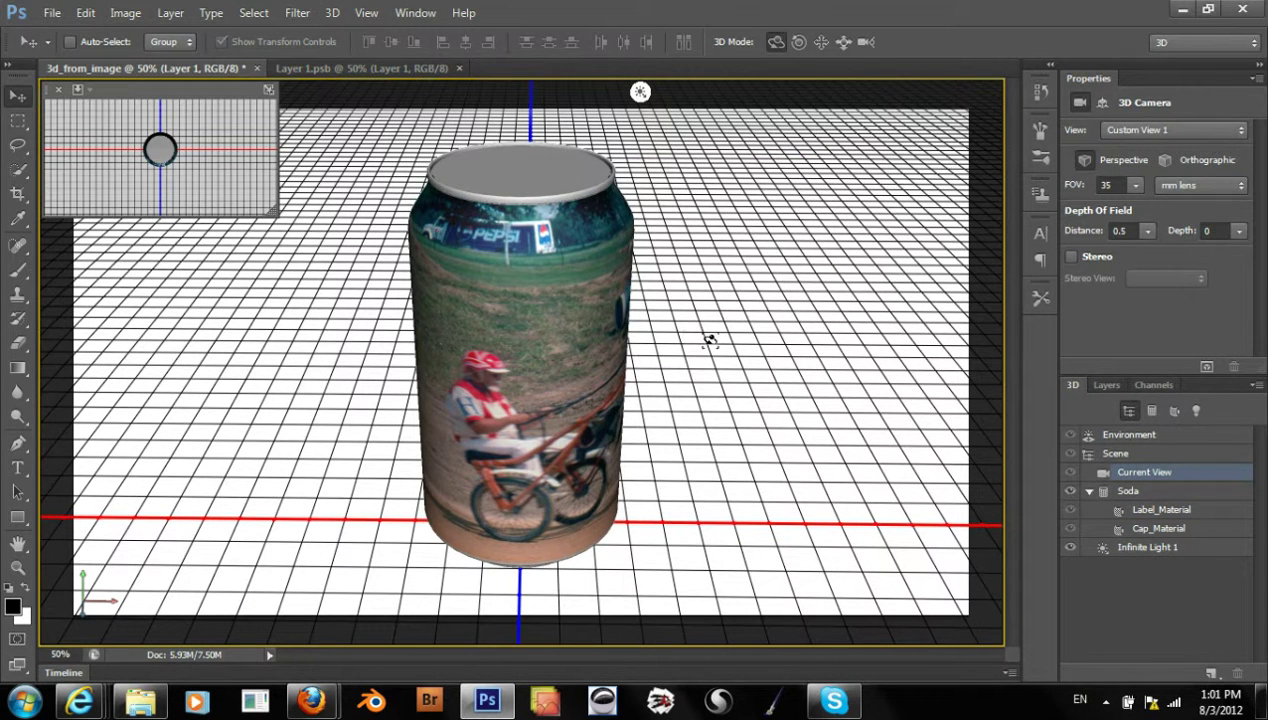
{"action": "left_click_drag", "start_coordinate": [750, 308], "coordinate": [960, 265]}
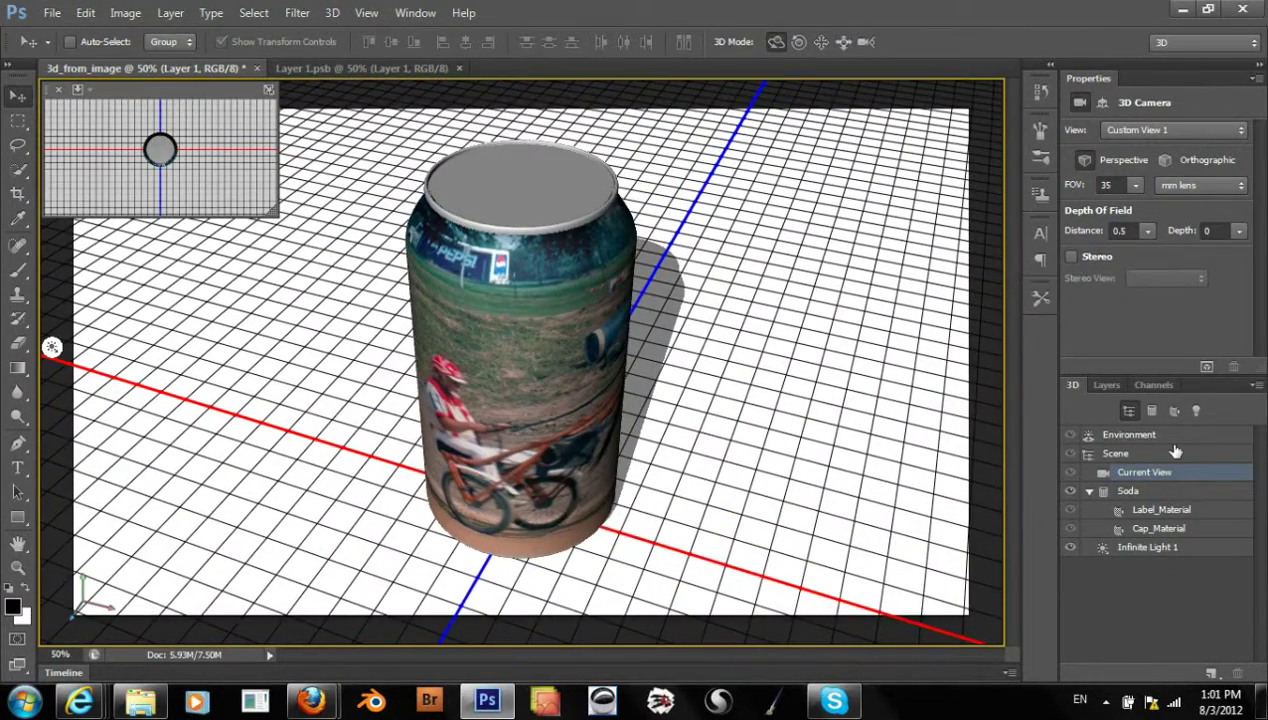
- Apply the red material preset with rounded spots to the soda can's cap
{"action": "left_click", "coordinate": [1152, 528]}
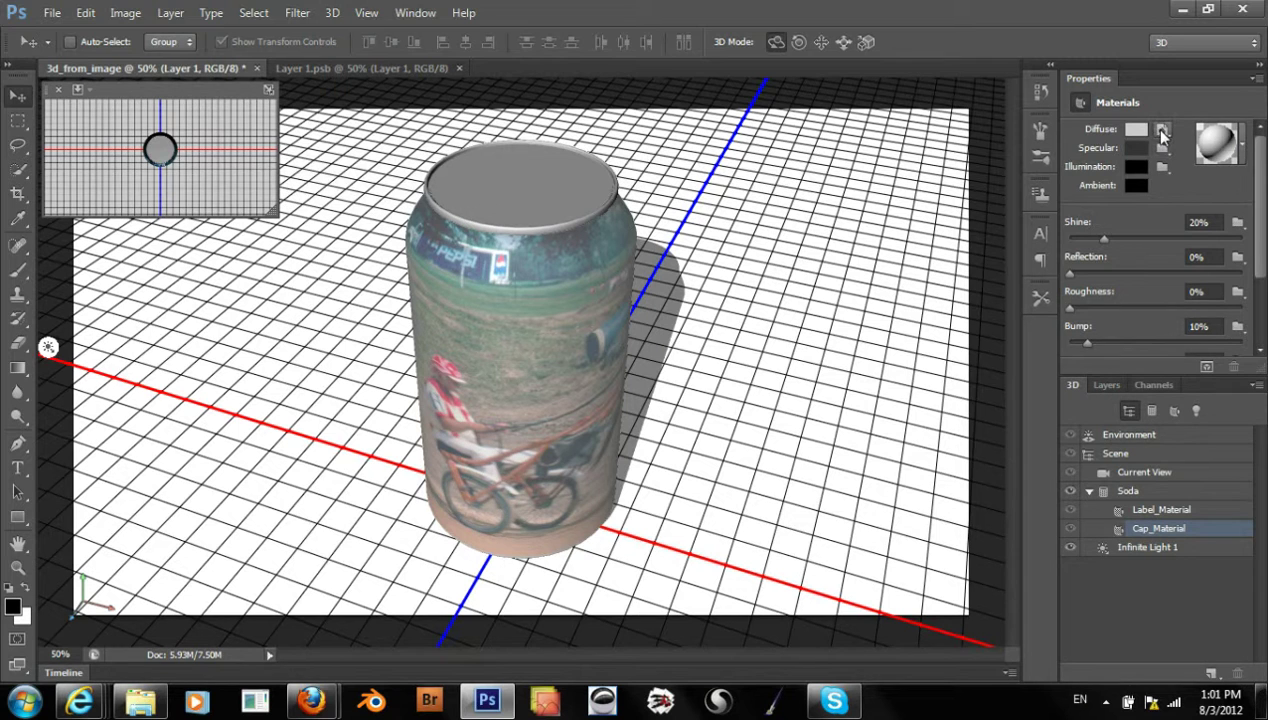
{"action": "left_click", "coordinate": [1234, 150]}
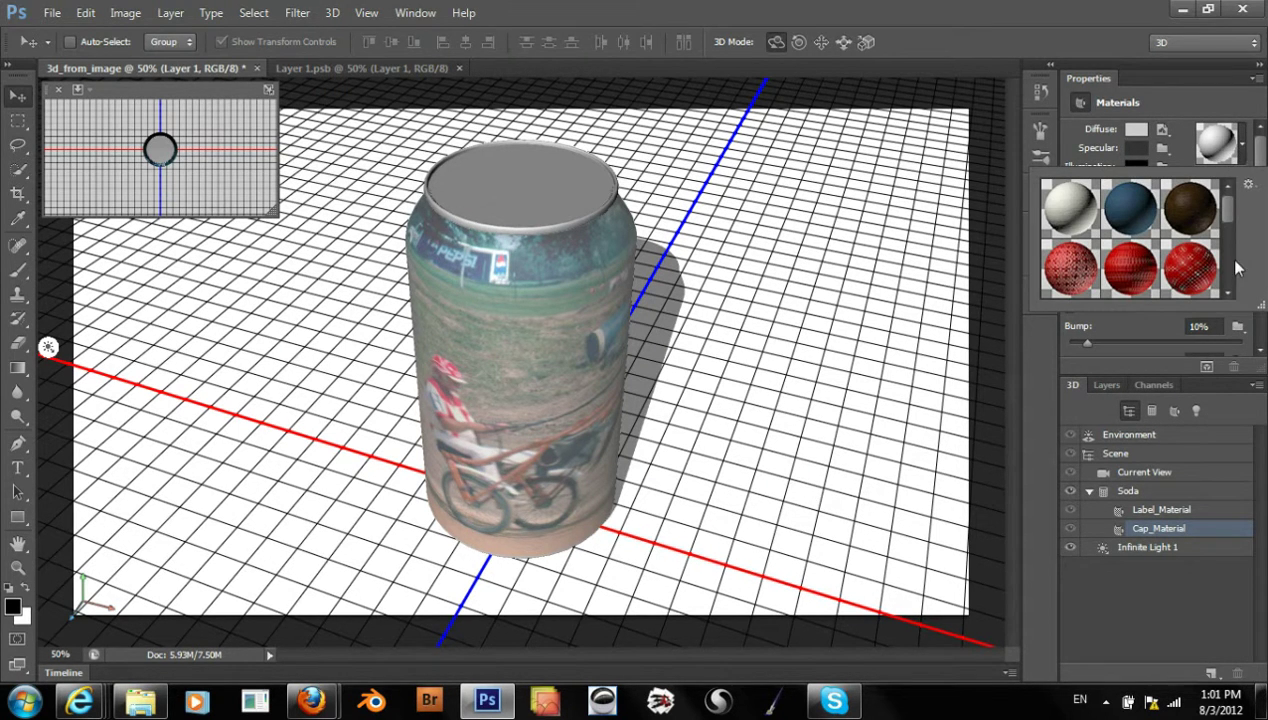
{"action": "mouse_move", "coordinate": [1230, 222]}
{"action": "left_mouse_down"}
{"action": "mouse_move", "coordinate": [1229, 285]}
{"action": "mouse_move", "coordinate": [1231, 224]}
{"action": "left_mouse_up"}
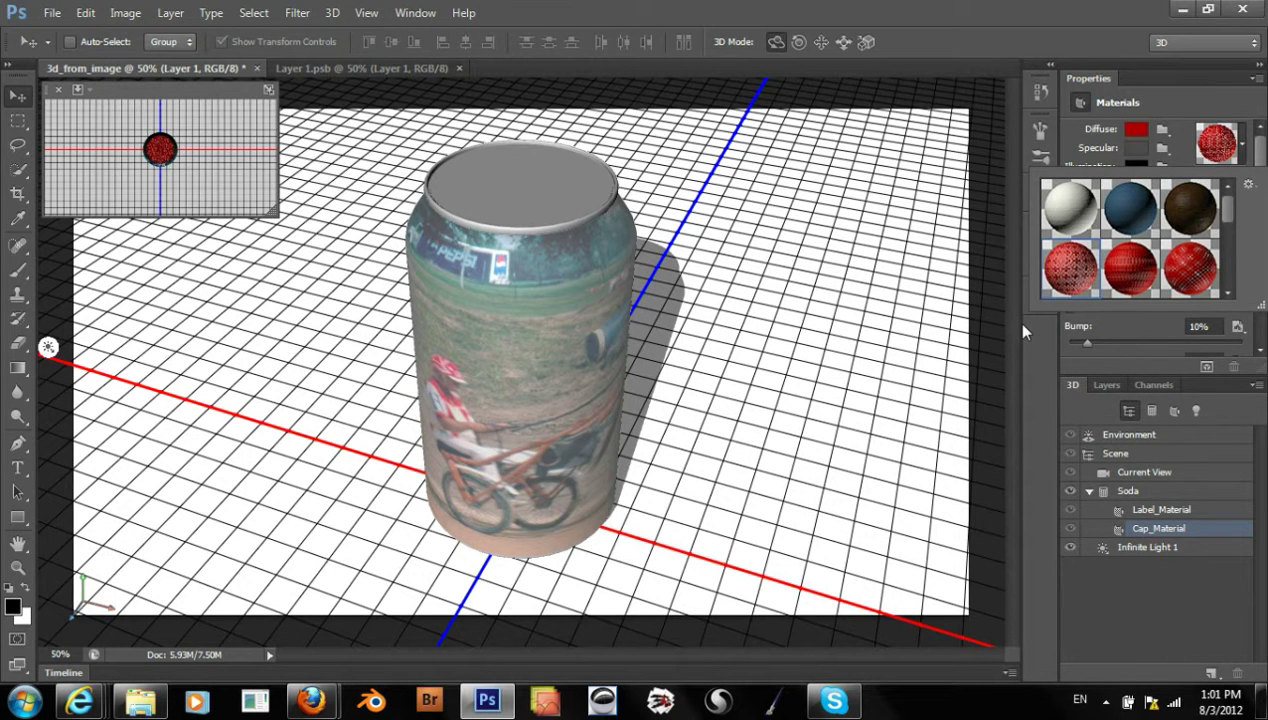
{"action": "left_click", "coordinate": [868, 336]}
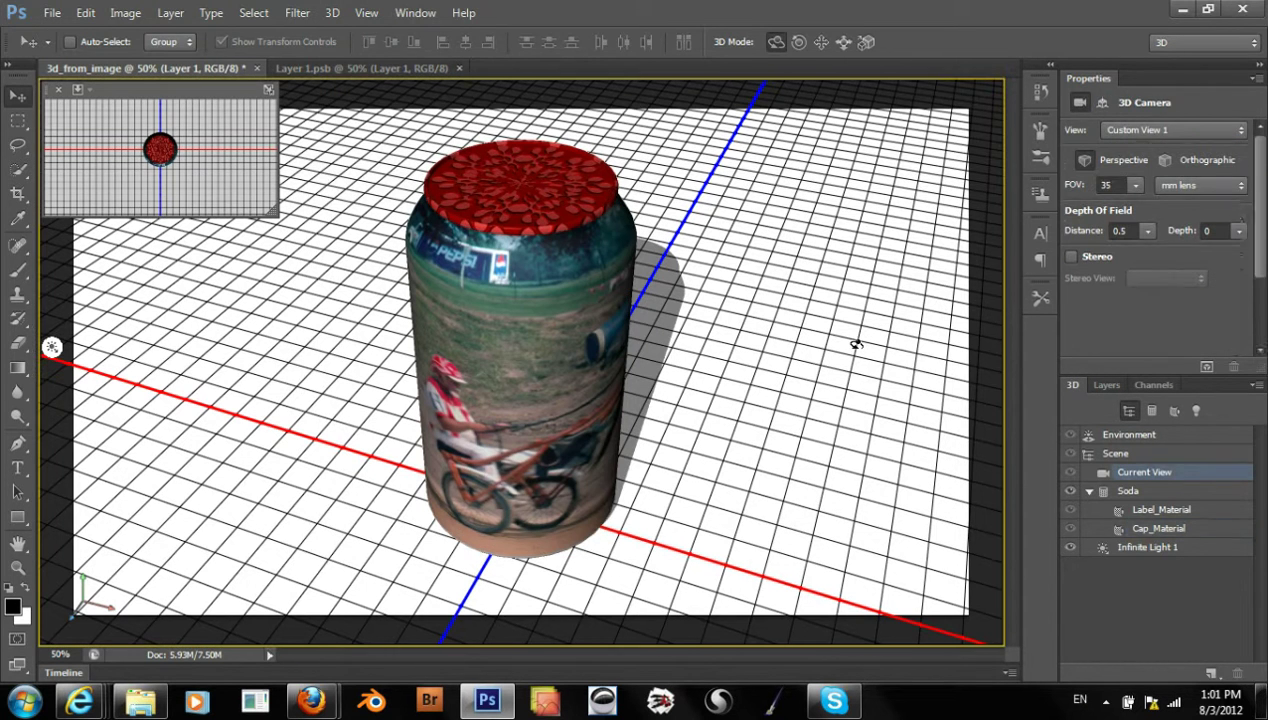
- Set the cap material's specular color to grey #8f8f8f
{"action": "left_click", "coordinate": [508, 210]}
{"action": "left_click", "coordinate": [1158, 528]}
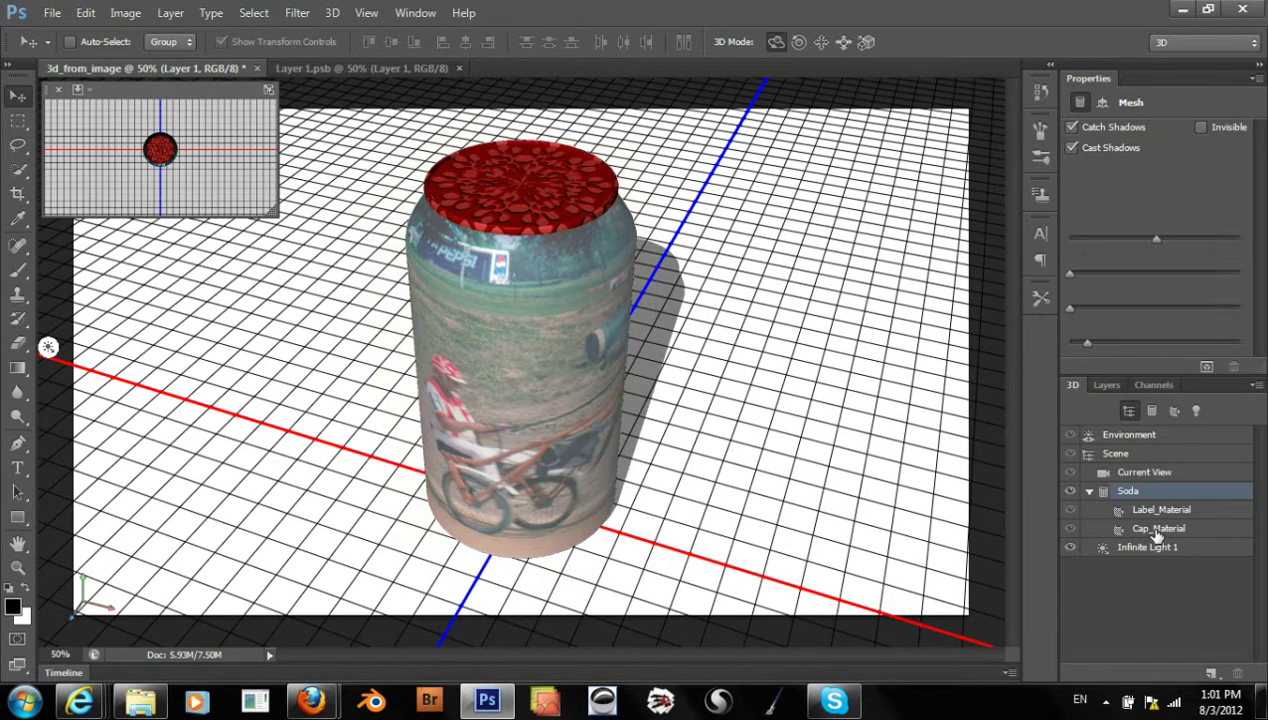
{"action": "left_click", "coordinate": [1136, 148]}
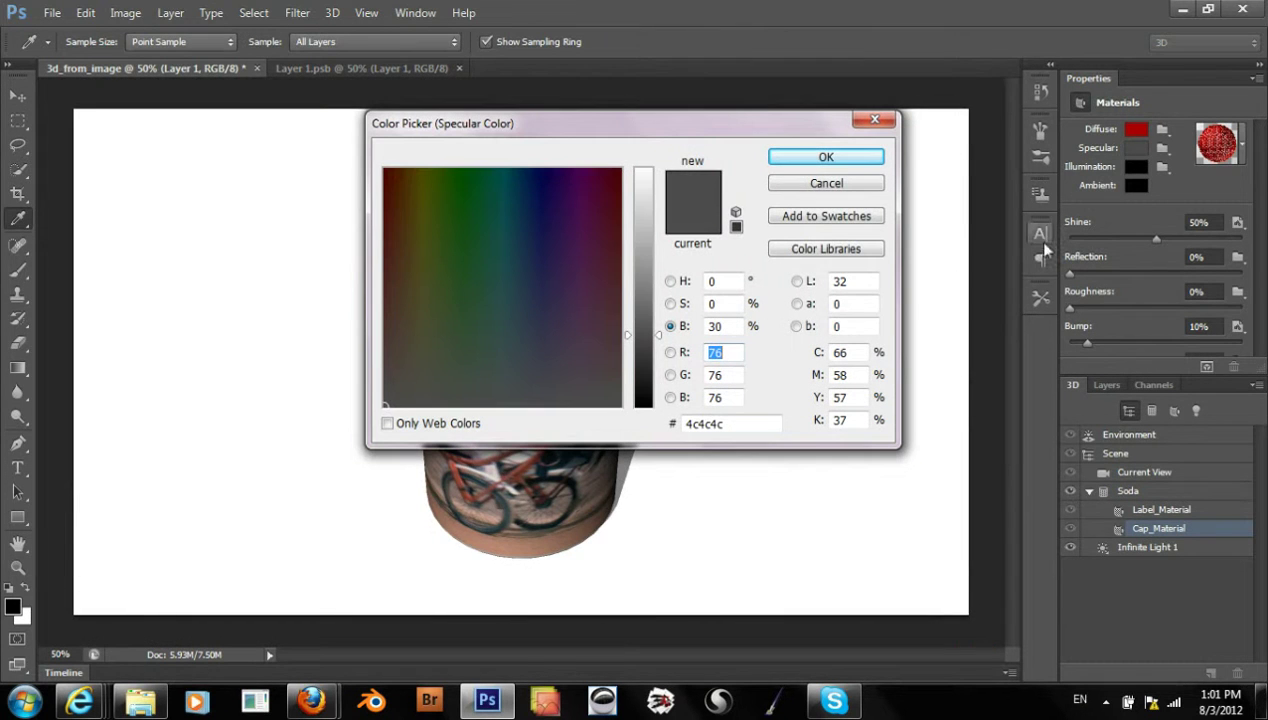
{"action": "left_click", "coordinate": [645, 273]}
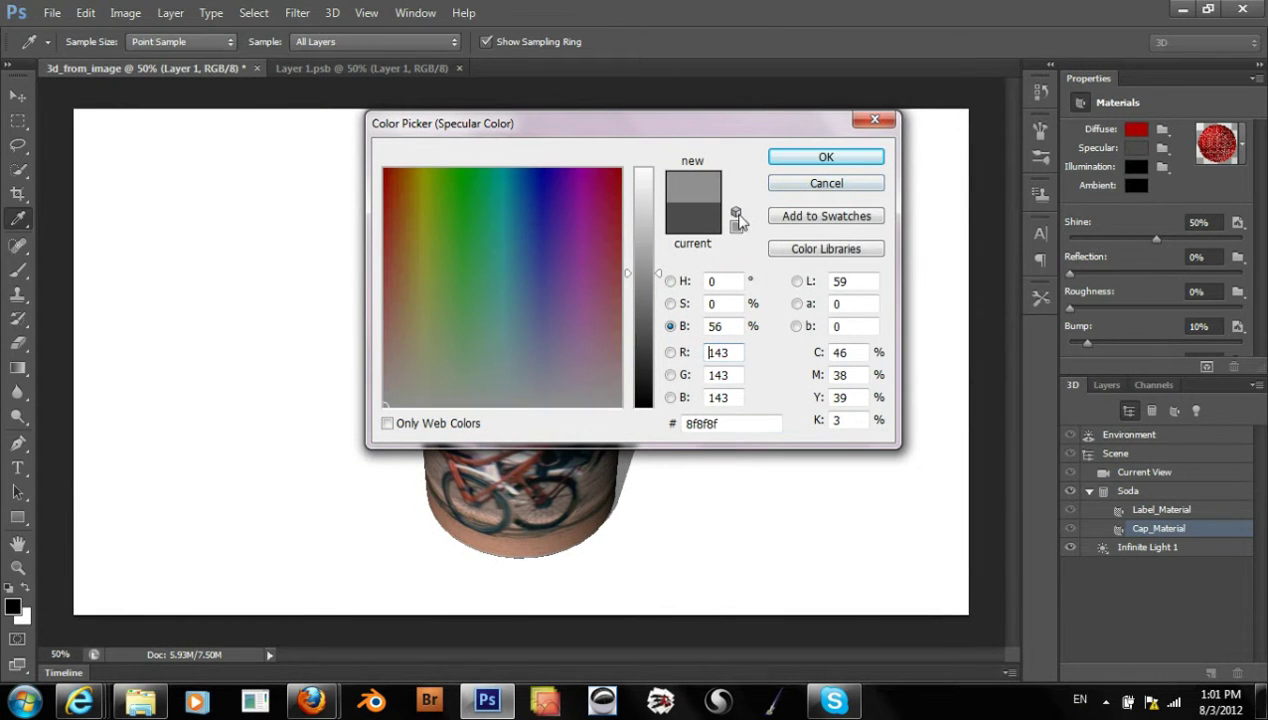
{"action": "left_click", "coordinate": [810, 160]}
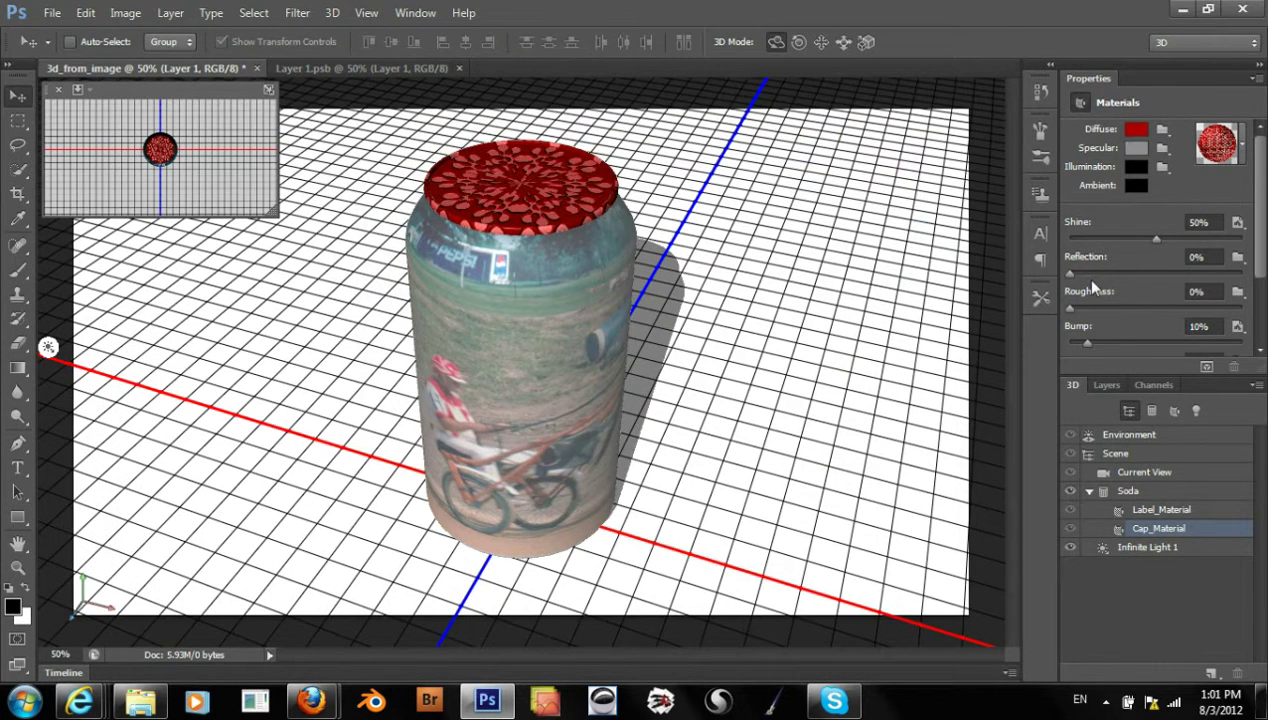
- Try a 29% shine and other values on the cap material, settle on 72%, and raise its reflection
{"action": "left_click", "coordinate": [1116, 238]}
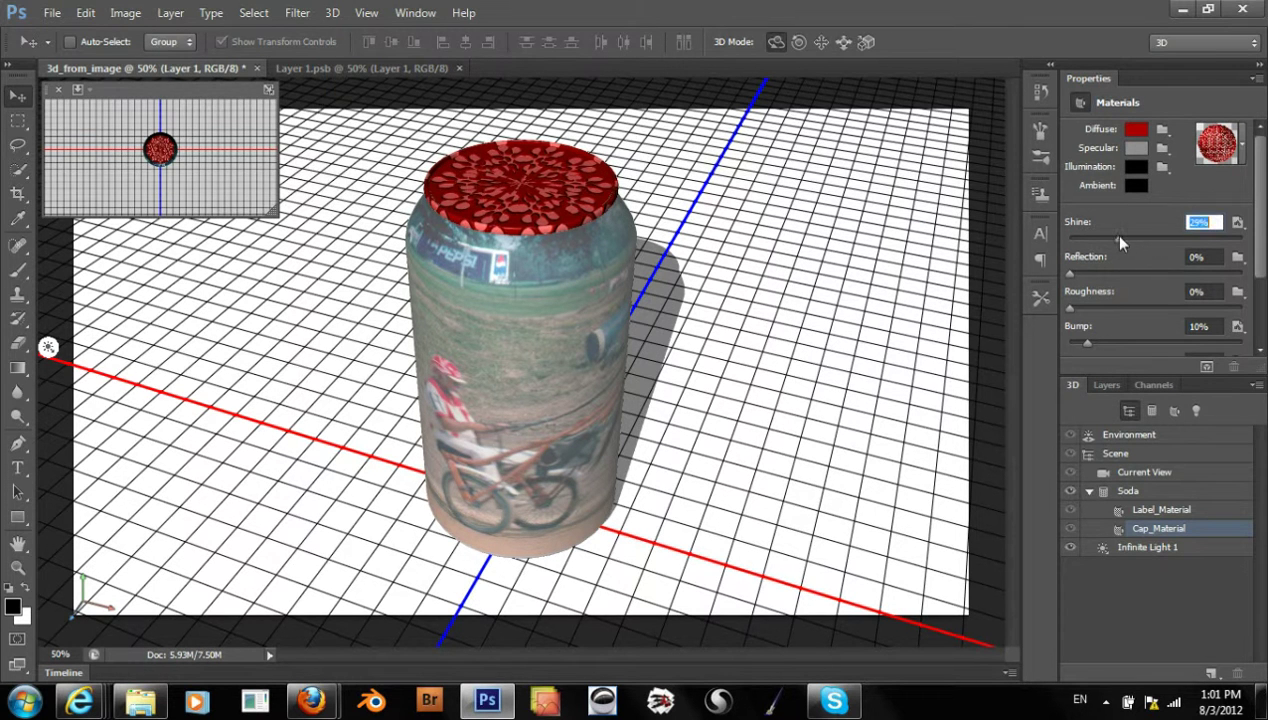
{"action": "left_click", "coordinate": [1192, 238]}
{"action": "left_click", "coordinate": [1082, 239]}
{"action": "left_click", "coordinate": [1211, 238]}
{"action": "left_click", "coordinate": [1193, 238]}
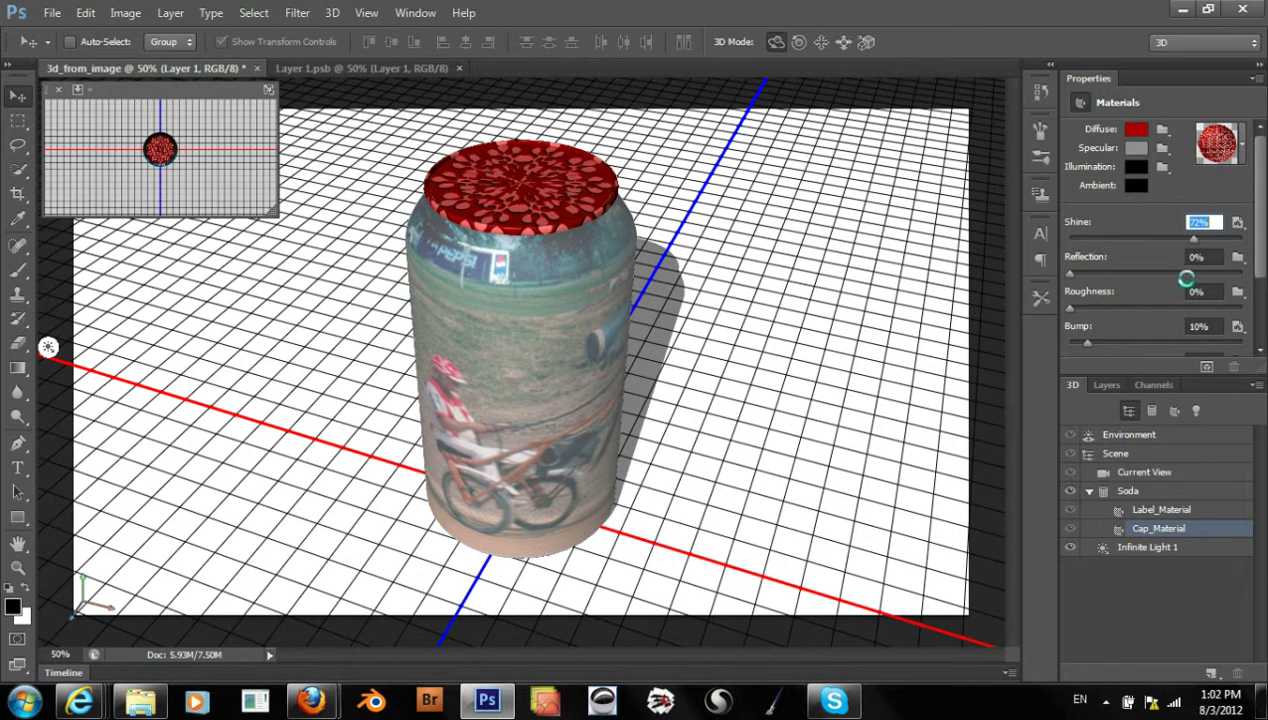
{"action": "left_click", "coordinate": [1089, 274]}
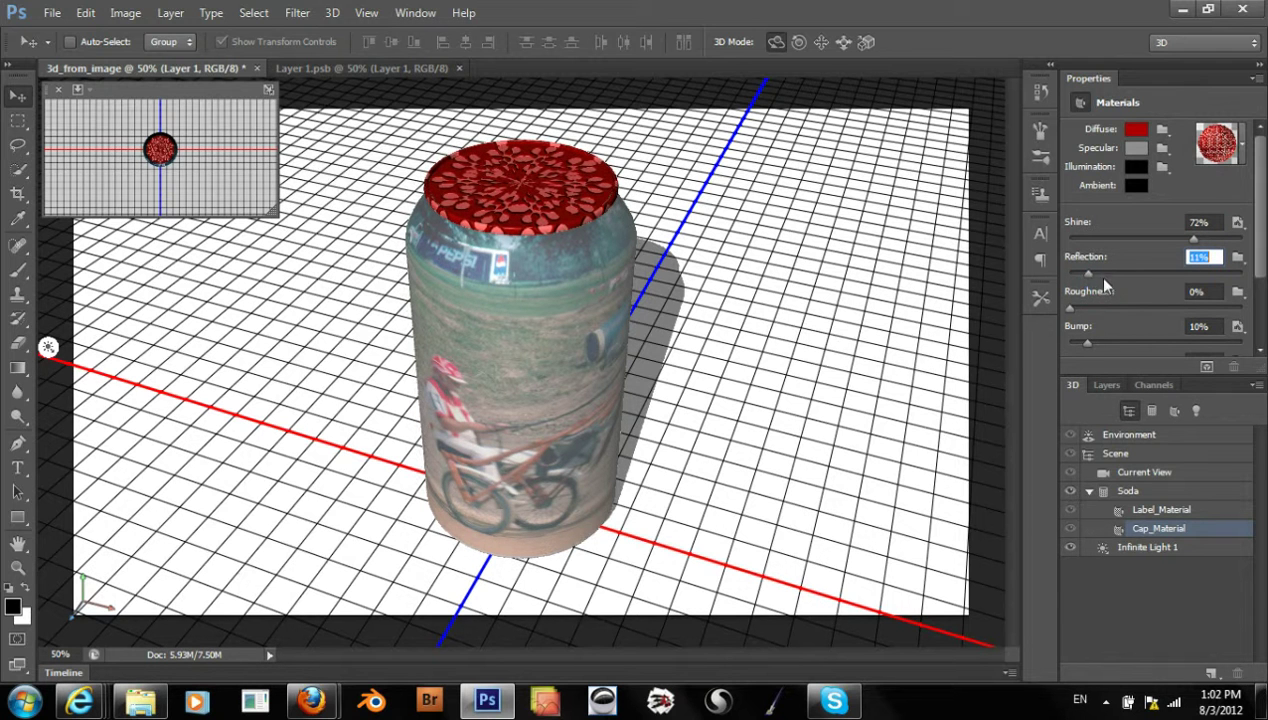
{"action": "left_click", "coordinate": [1101, 273]}
- Give the can's label material 11% reflection and specular color #595959, and view the can from the front
{"action": "left_click", "coordinate": [584, 391]}
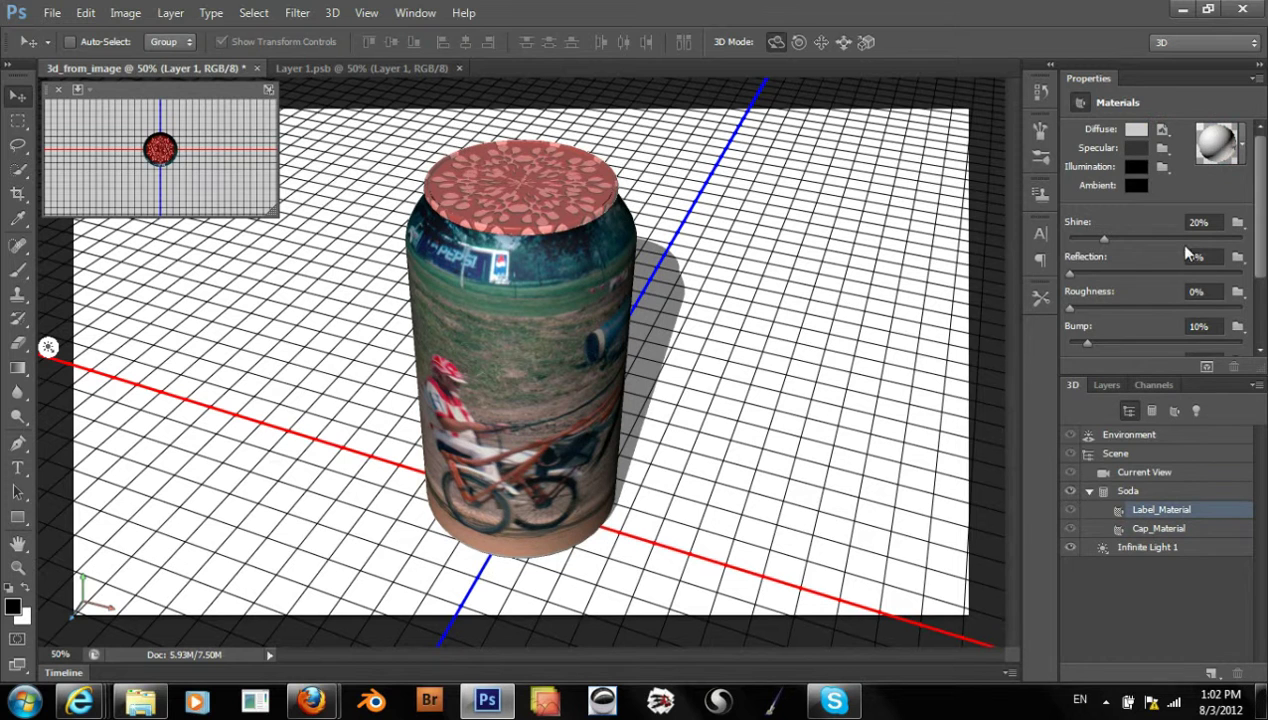
{"action": "left_click", "coordinate": [1090, 273]}
{"action": "left_click", "coordinate": [1134, 148]}
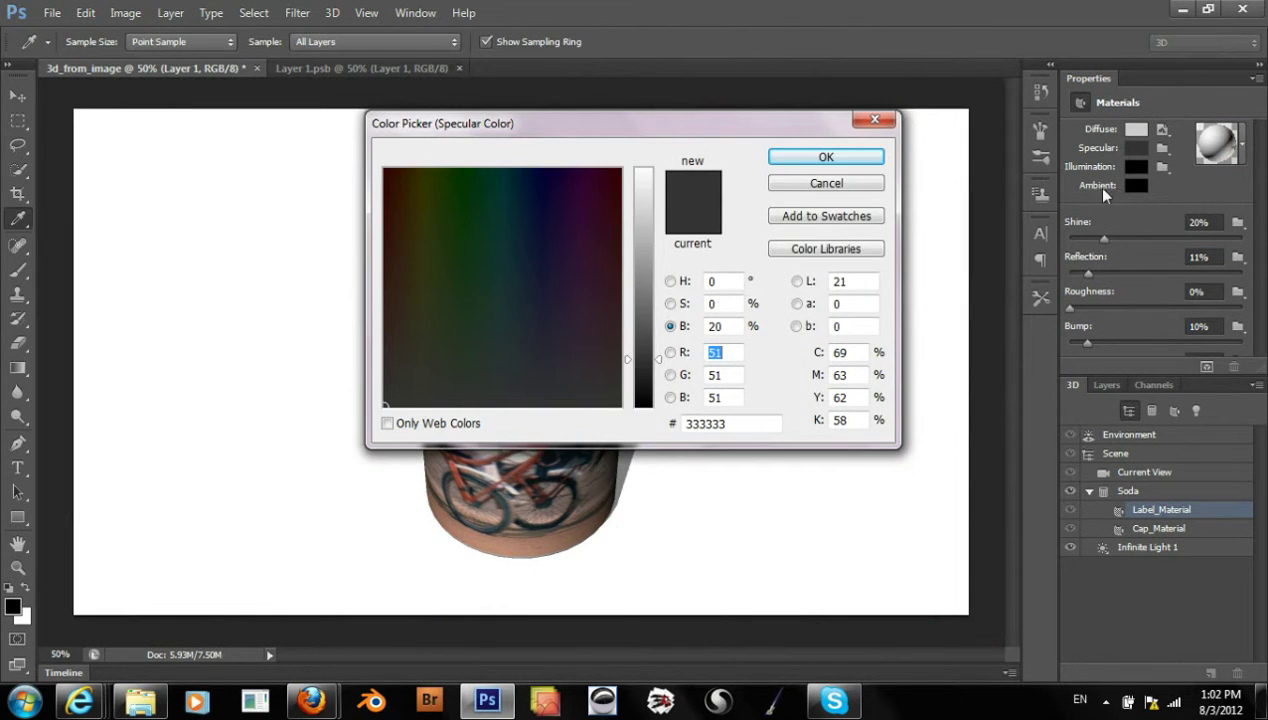
{"action": "left_click_drag", "start_coordinate": [646, 333], "coordinate": [644, 324]}
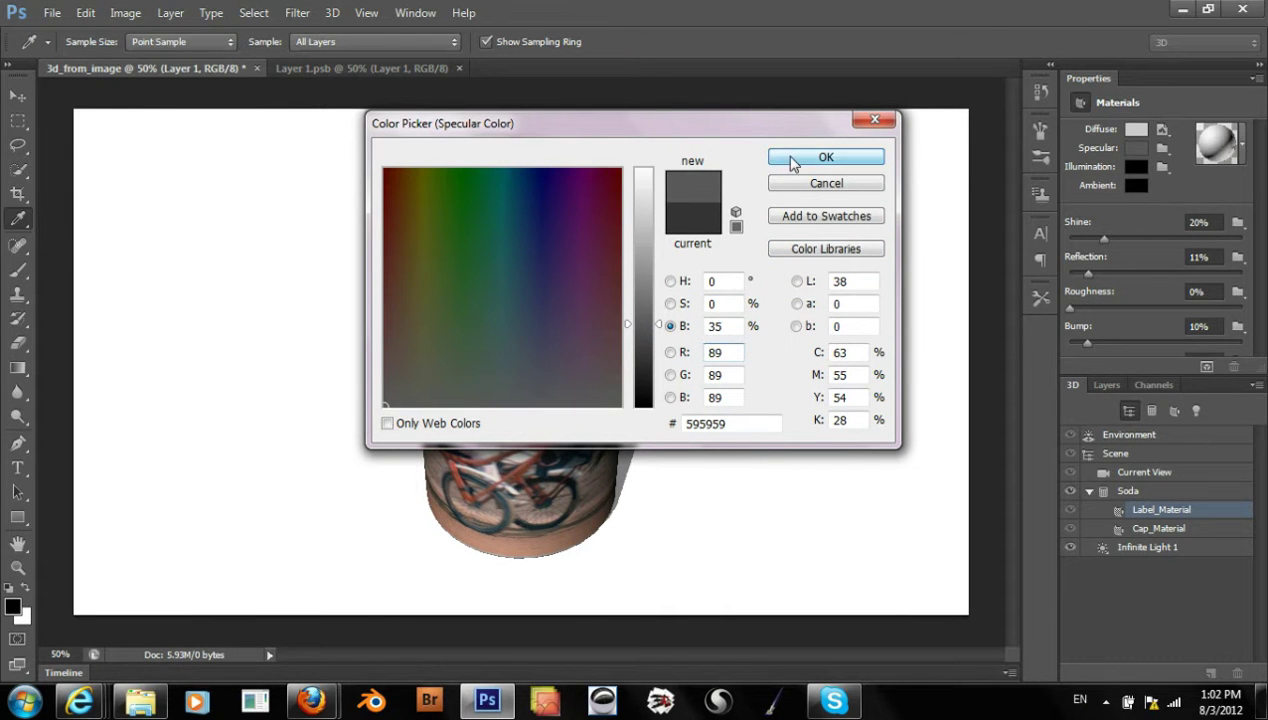
{"action": "left_click", "coordinate": [840, 157]}
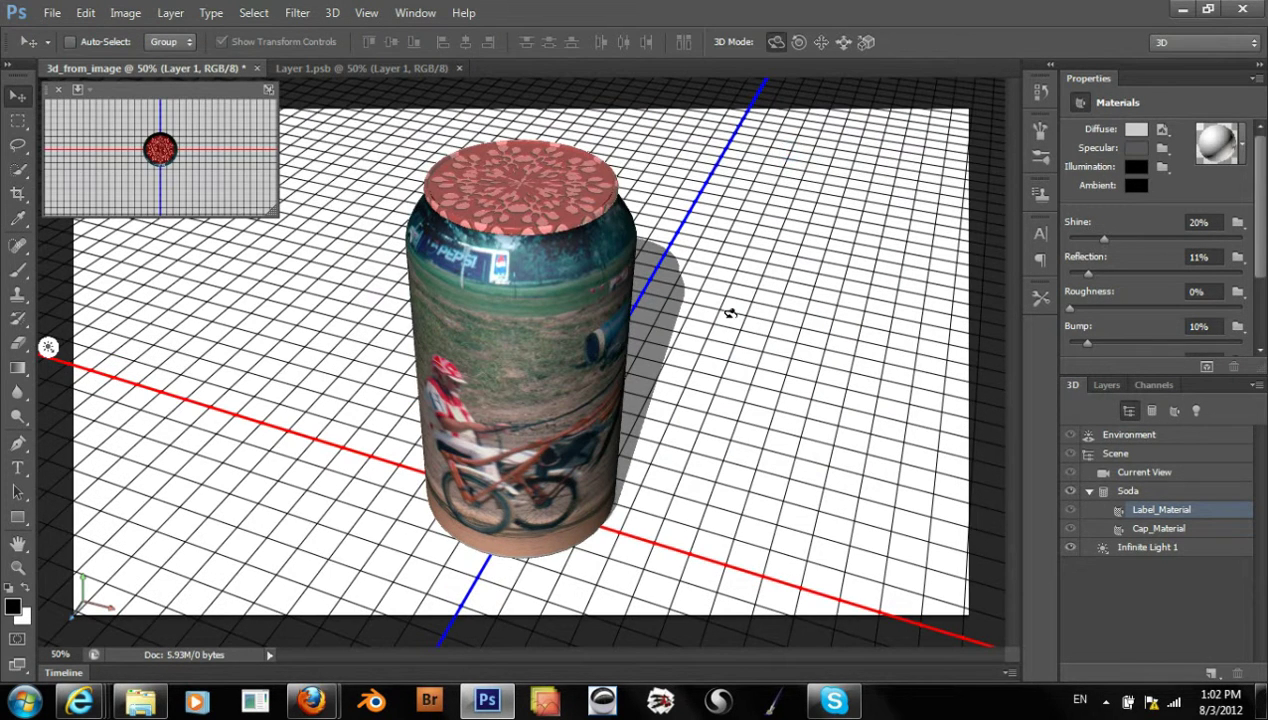
{"action": "left_click", "coordinate": [734, 322]}
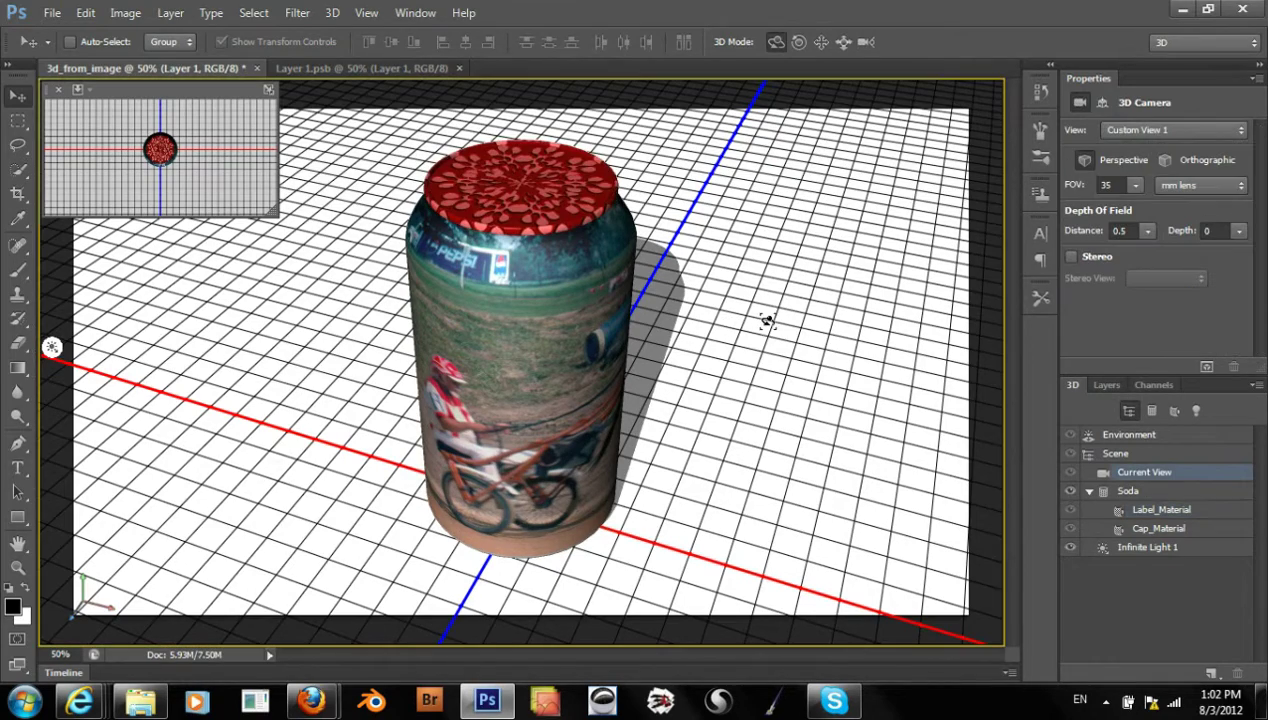
{"action": "left_click_drag", "start_coordinate": [722, 328], "coordinate": [770, 316]}
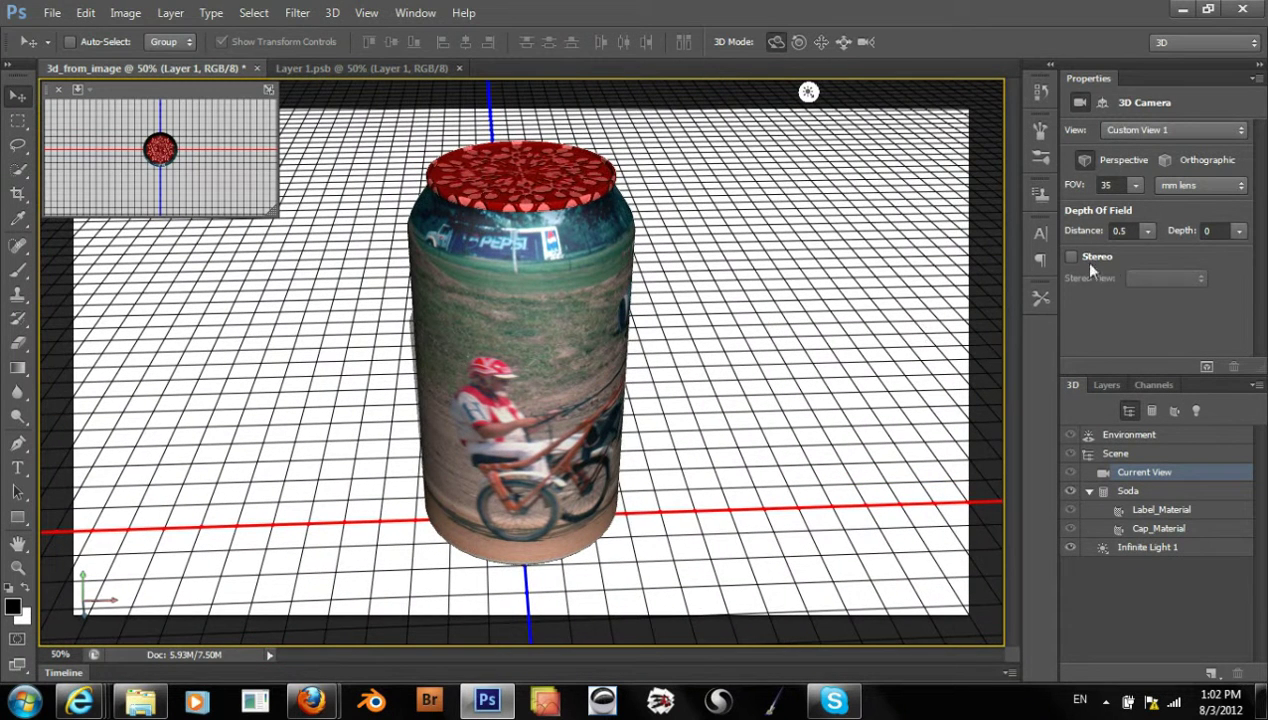
- Undo the can's material, view and label texture edits back to the stage with the photo lying sideways on the label
{"action": "left_click", "coordinate": [1098, 385]}
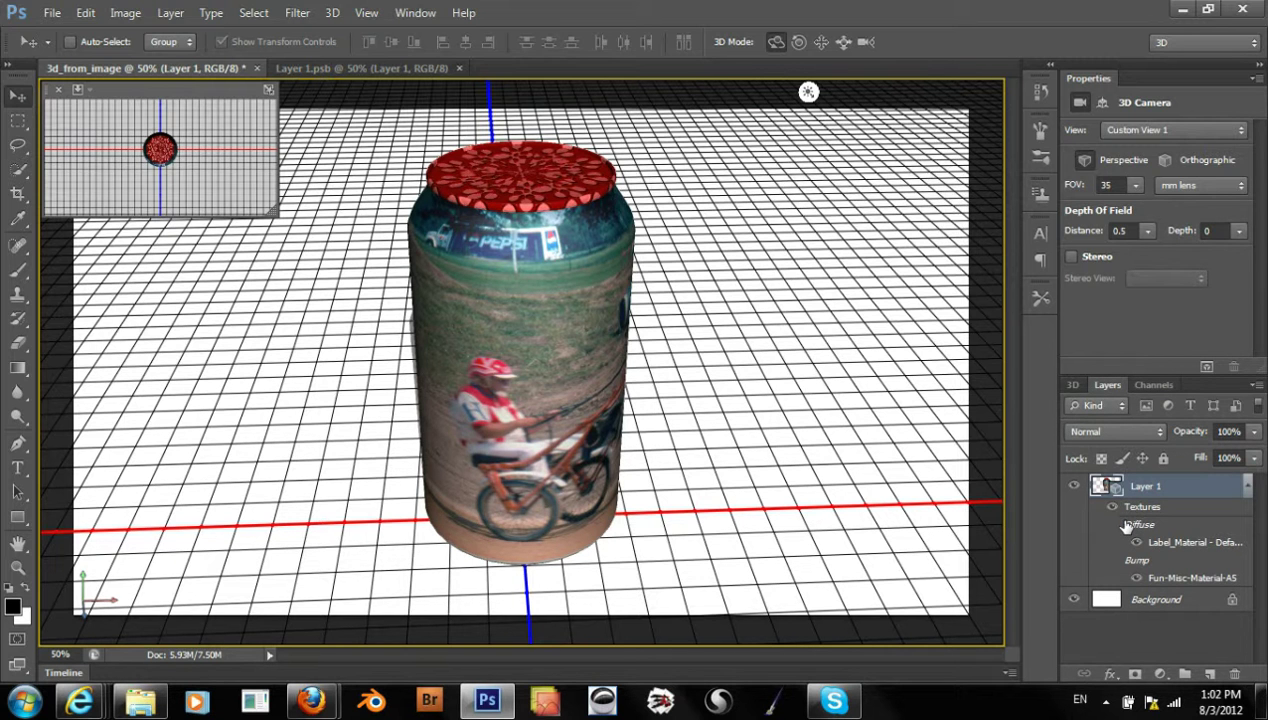
{"action": "key", "text": "ctrl+z"}
{"action": "key", "text": "ctrl+alt+z"}
{"action": "key", "text": "ctrl+alt+z"}
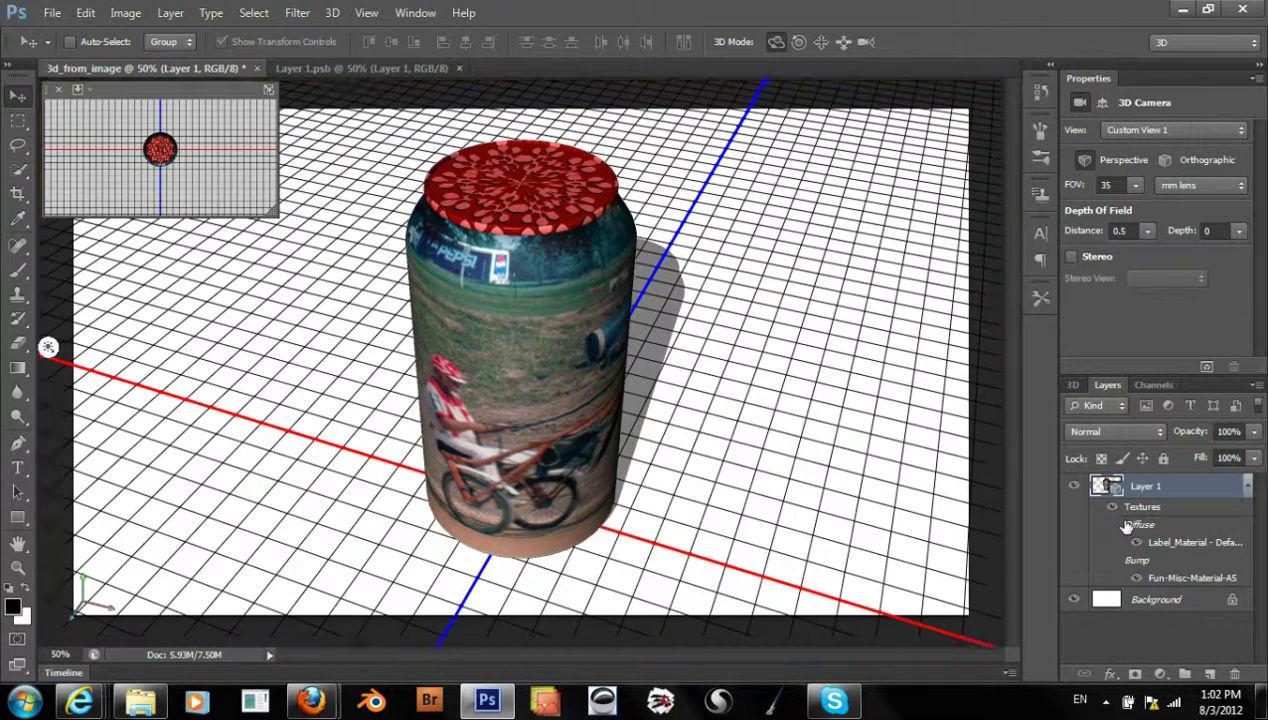
{"action": "key", "text": "ctrl+alt+z"}
{"action": "key", "text": "ctrl+alt+z"}
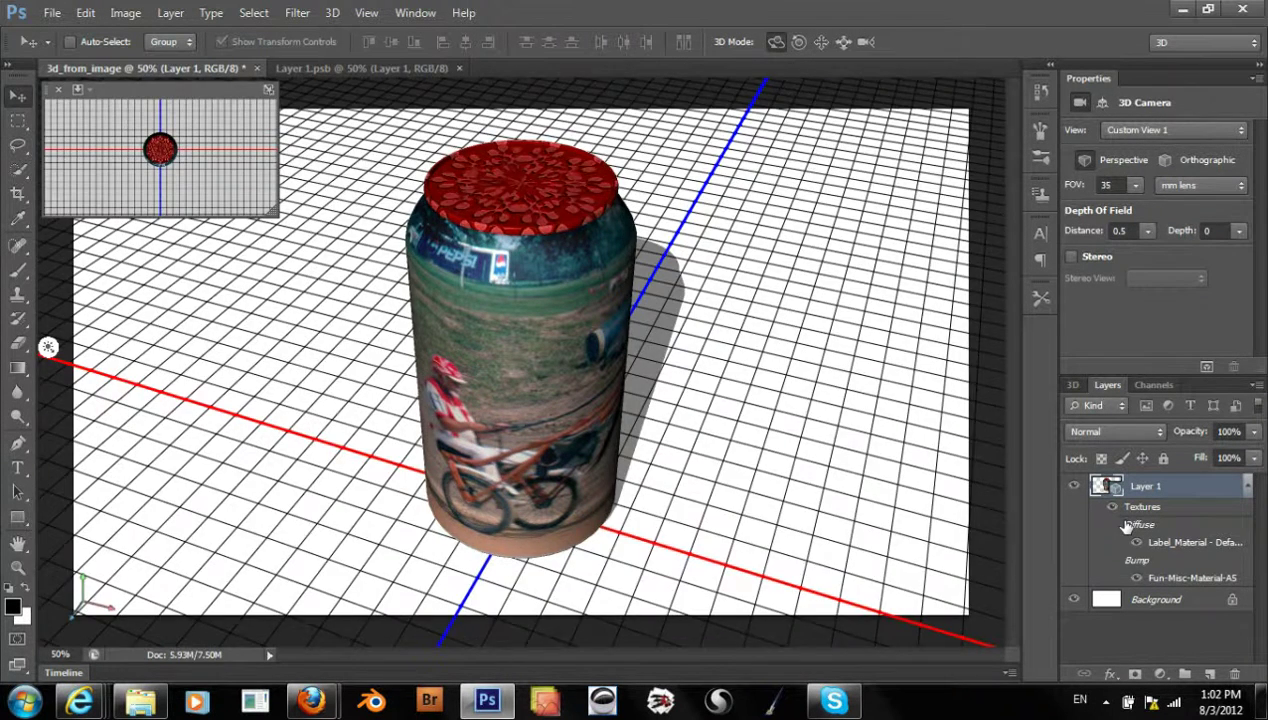
{"action": "key", "text": "ctrl+alt+z"}
{"action": "key", "text": "ctrl+alt+z"}
{"action": "key", "text": "ctrl+alt+z"}
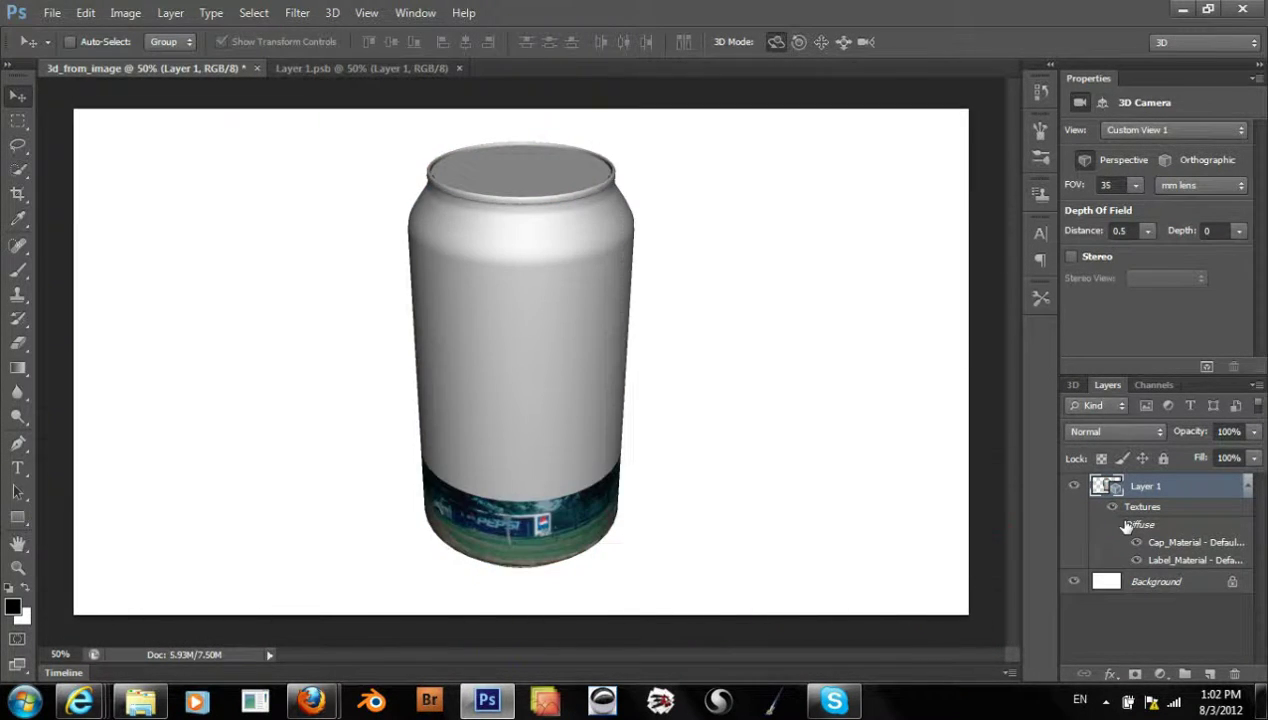
{"action": "key", "text": "ctrl+alt+z"}
{"action": "key", "text": "ctrl+alt+z"}
{"action": "key", "text": "ctrl+alt+z"}
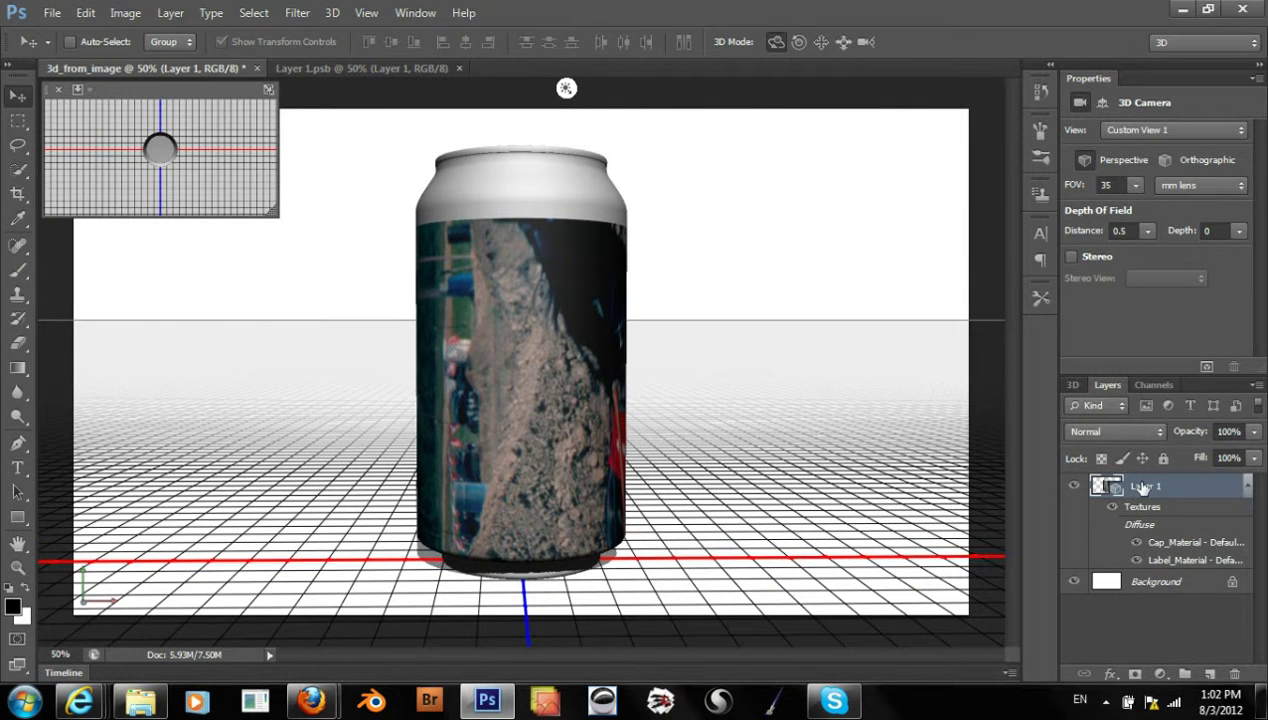
- Delete Layer 1 containing the 3D soda can
{"action": "left_click", "coordinate": [1143, 487]}
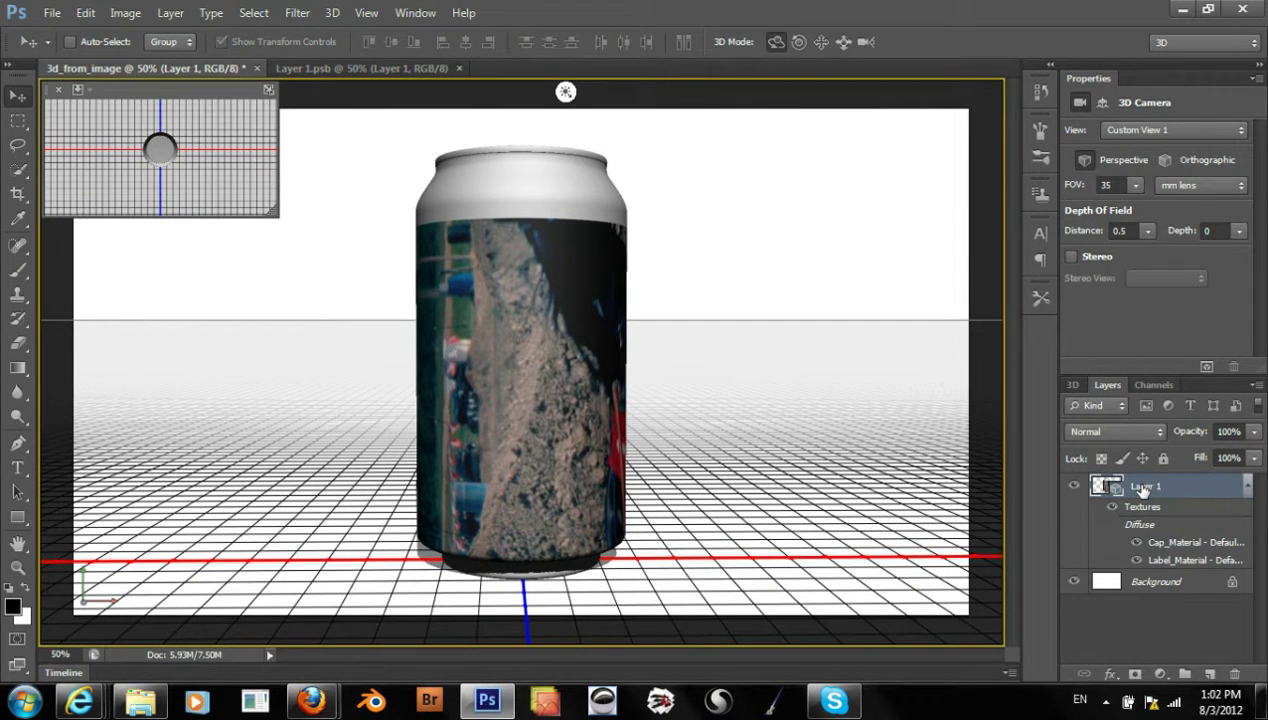
{"action": "key", "text": "Delete"}
{"action": "left_click", "coordinate": [52, 12]}
{"action": "left_click", "coordinate": [70, 53]}
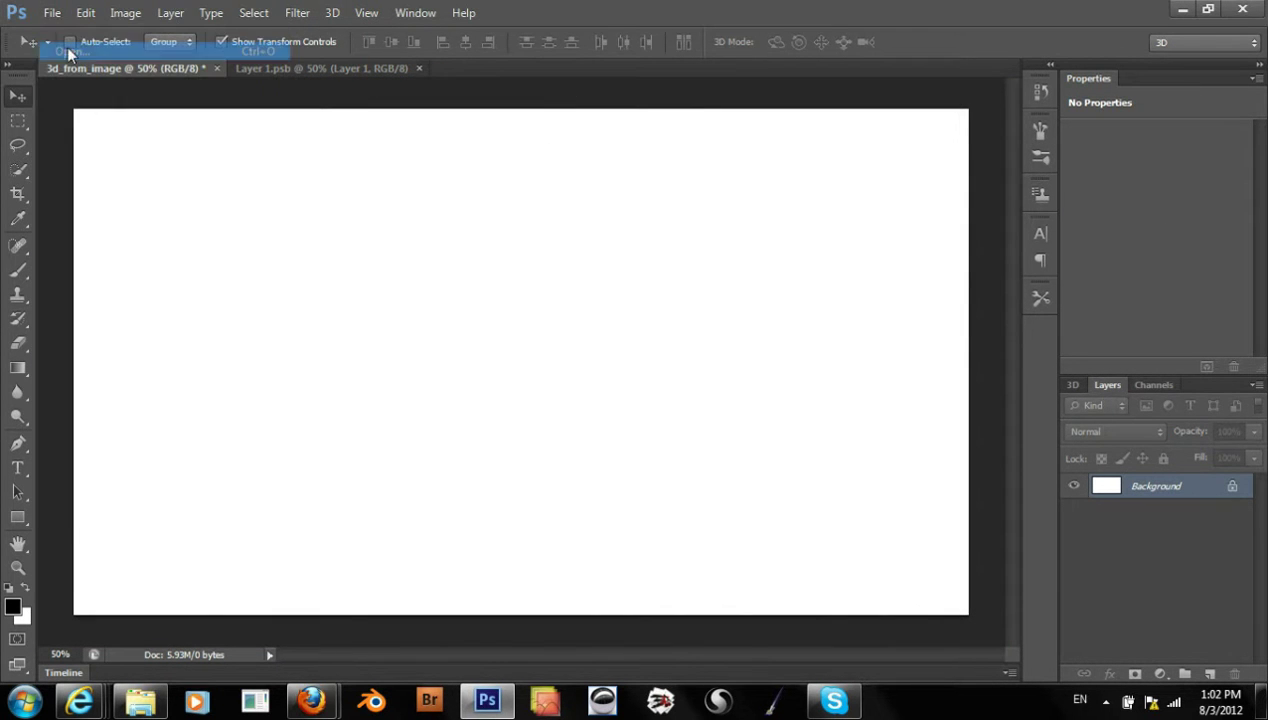
{"action": "left_click", "coordinate": [889, 607]}
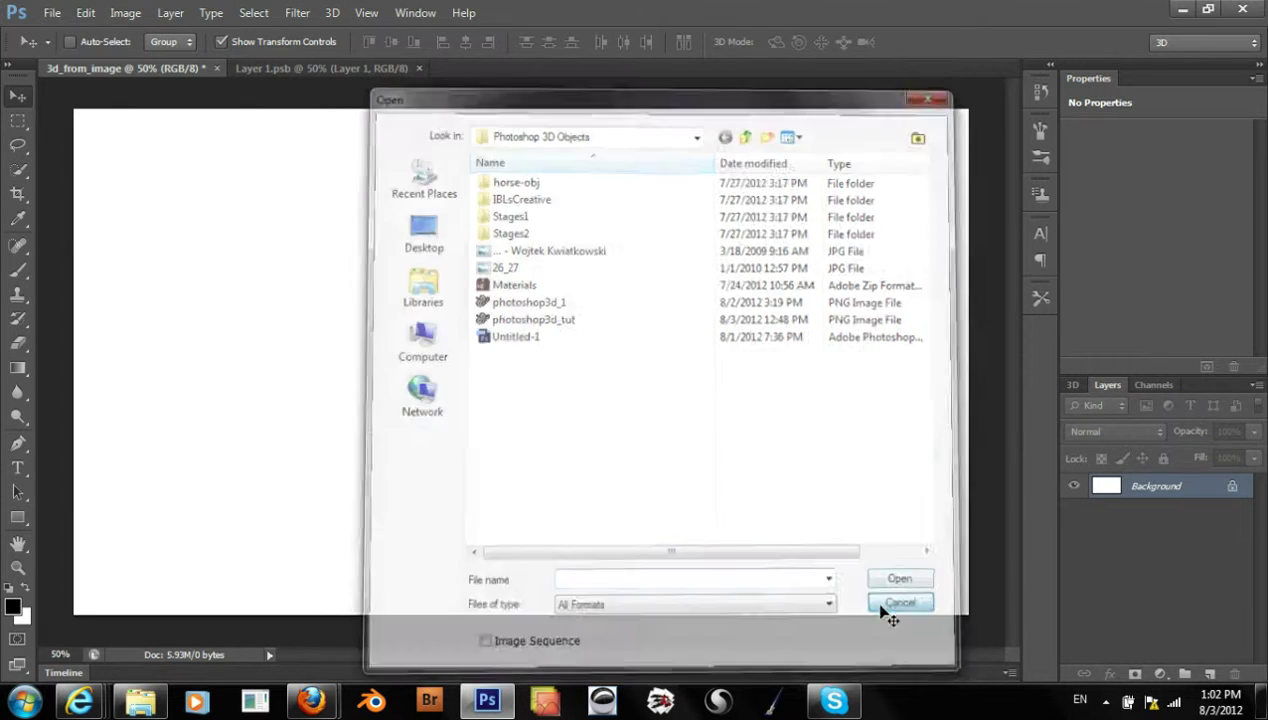
- Paste the copied photo into 3d_from_image as a new layer and scale it to 36% in width and height
{"action": "key", "text": "ctrl+v"}
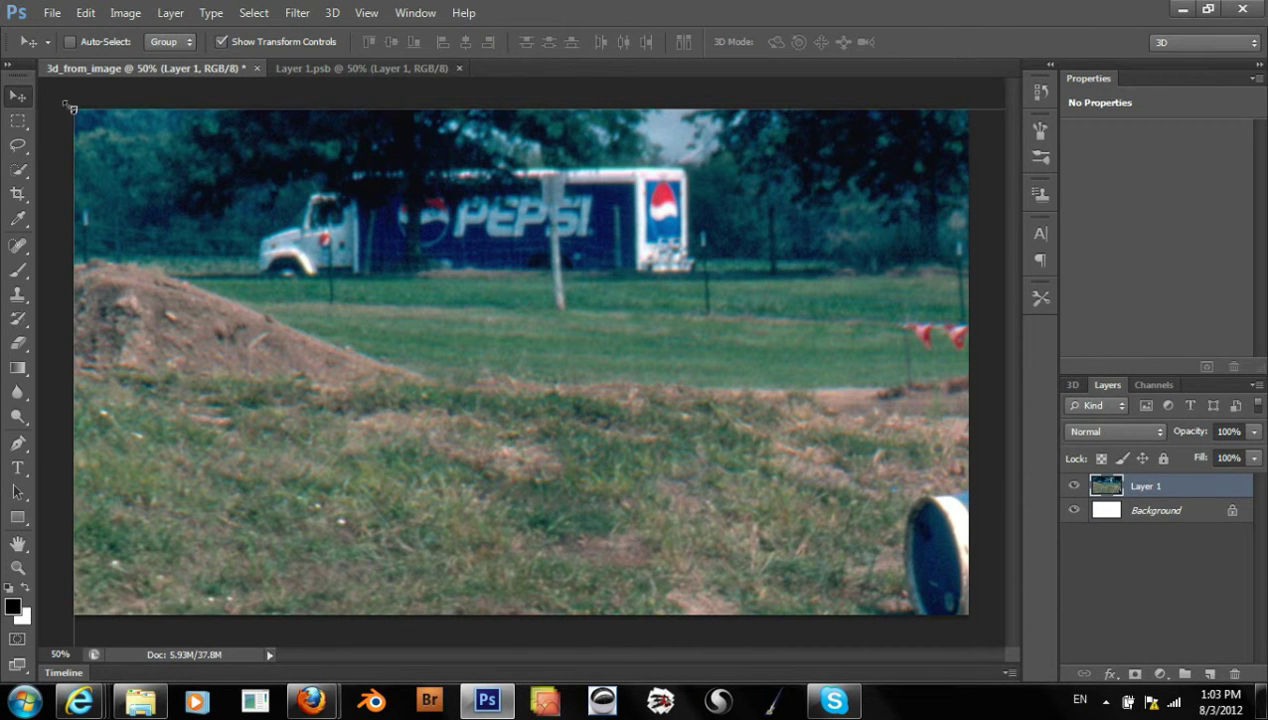
{"action": "key", "text": "ctrl+t"}
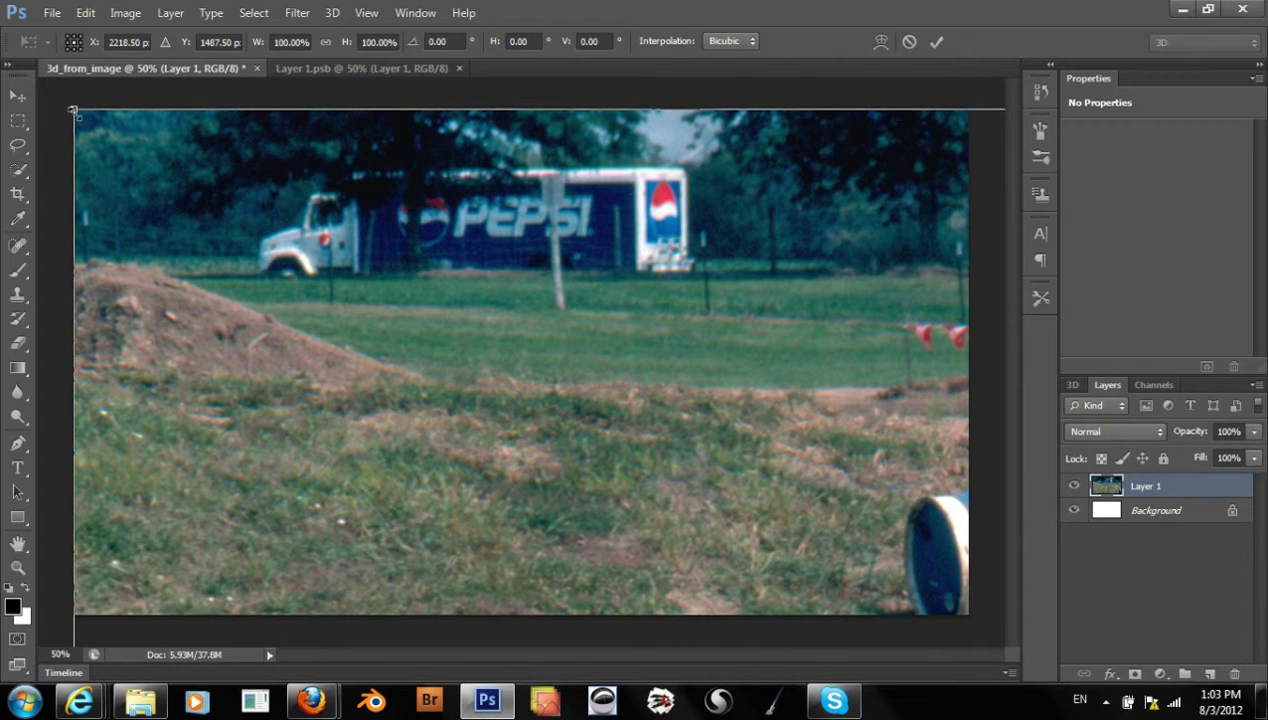
{"action": "left_click", "coordinate": [300, 41]}
{"action": "type", "text": "36"}
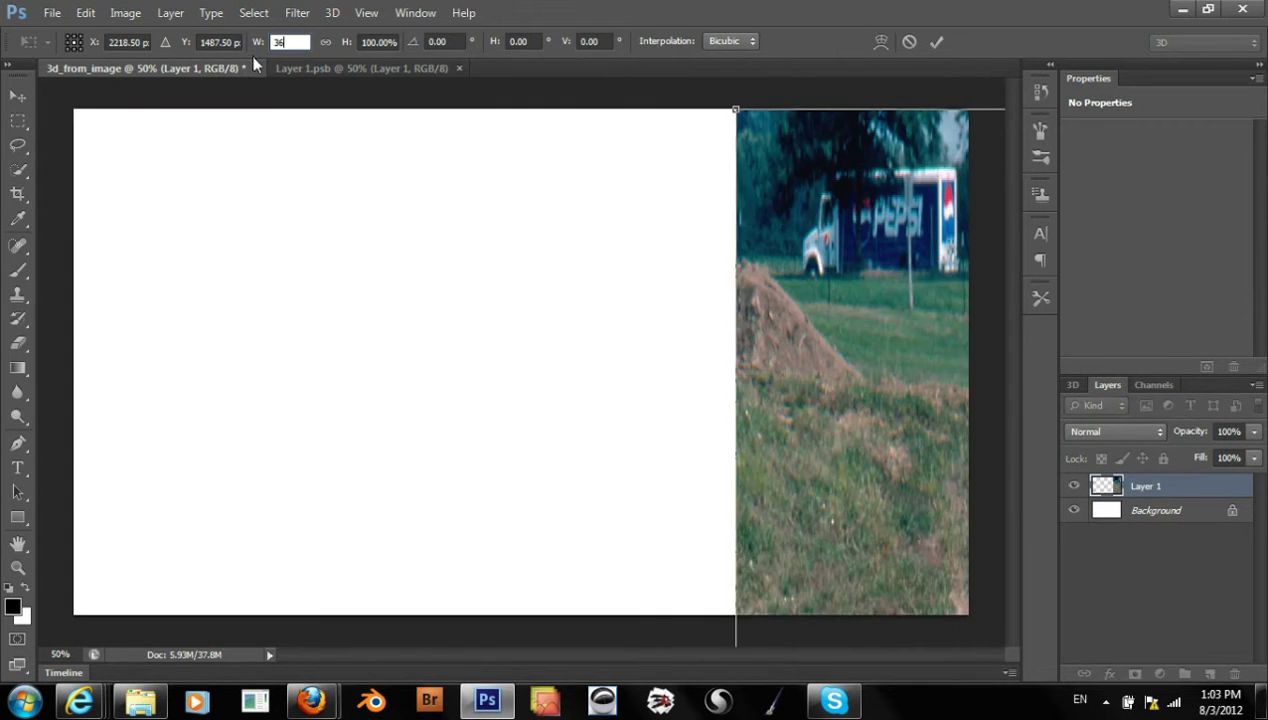
{"action": "left_click", "coordinate": [368, 42]}
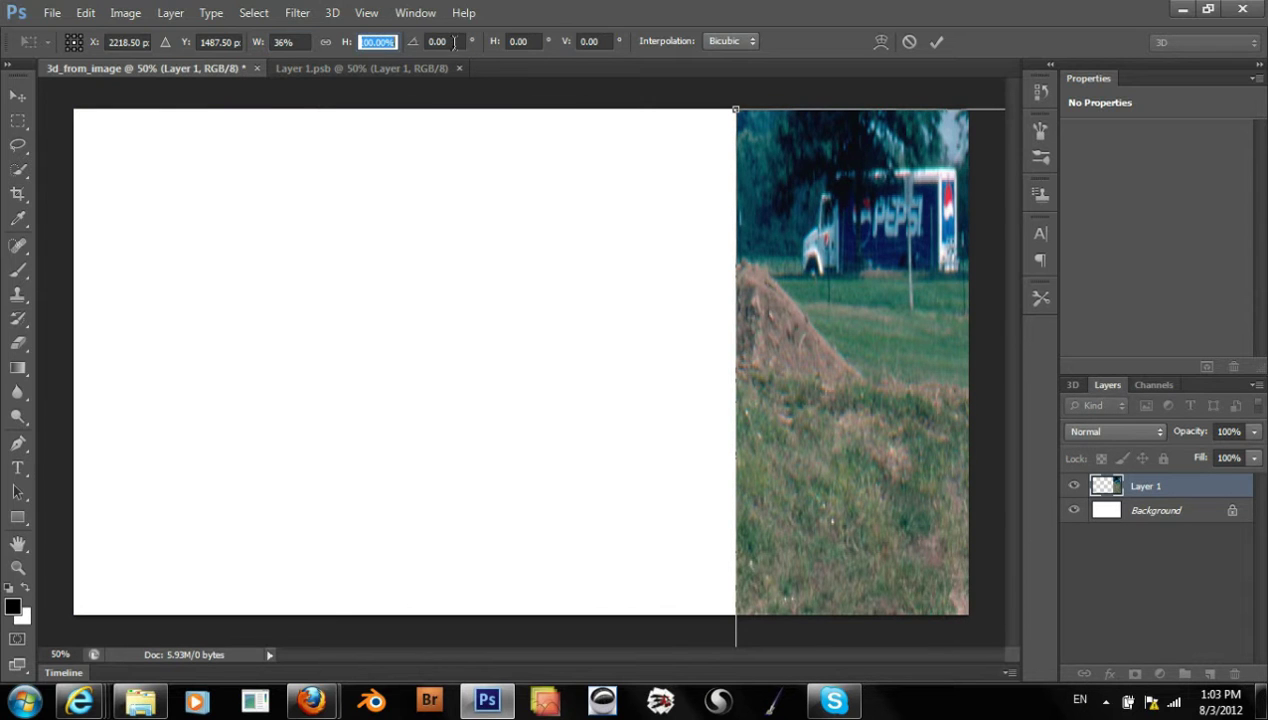
{"action": "type", "text": "36"}
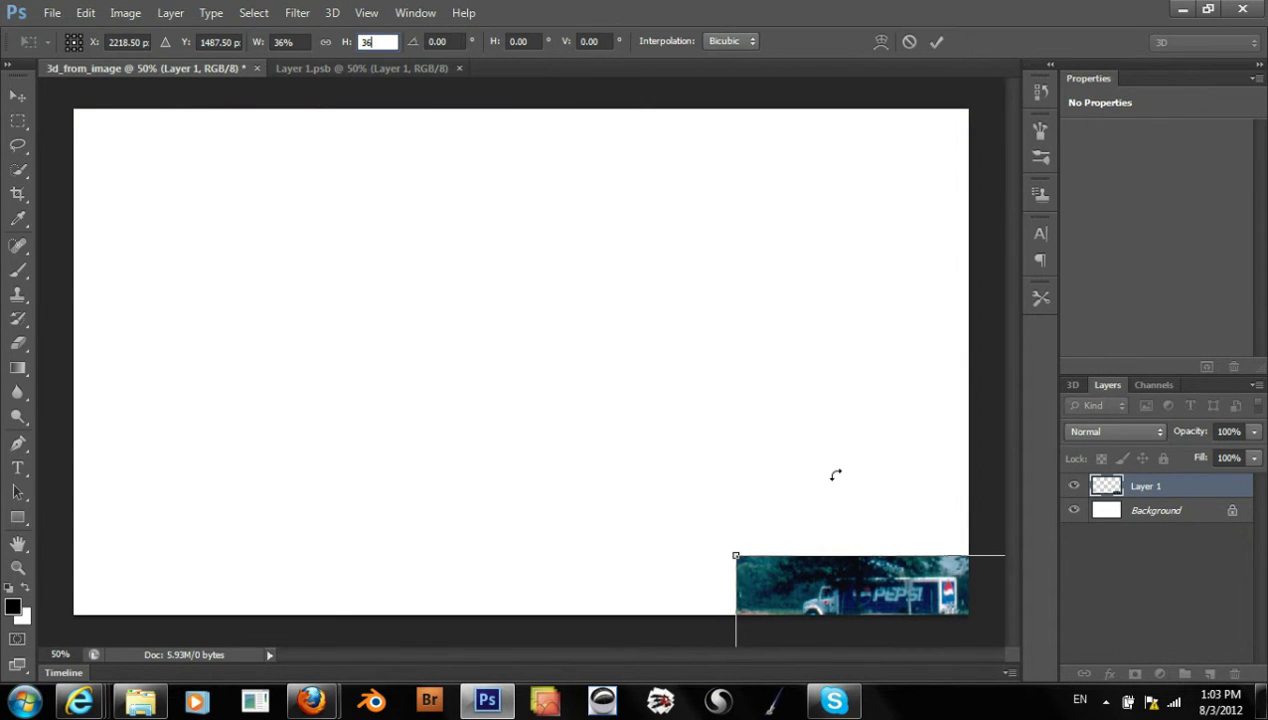
- Move the scaled photo onto the canvas and stretch it to the full canvas height, 36.30%
{"action": "left_click_drag", "start_coordinate": [817, 609], "coordinate": [226, 163]}
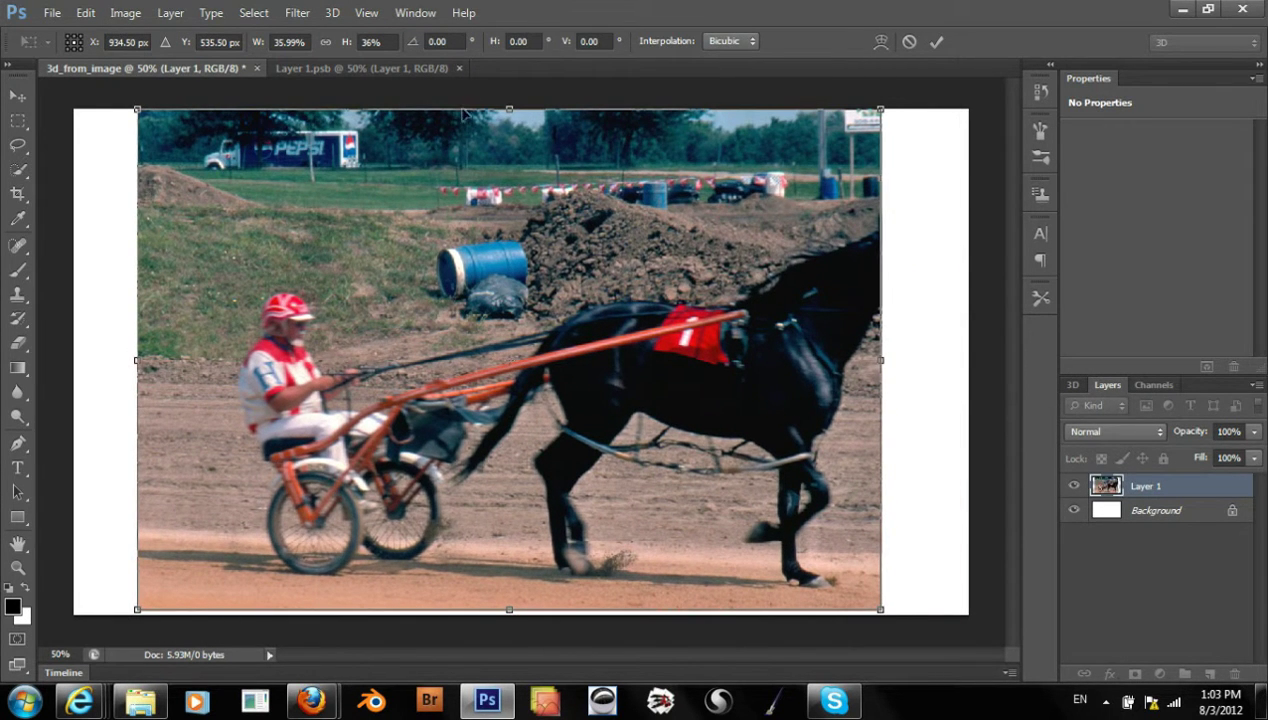
{"action": "left_click_drag", "start_coordinate": [509, 109], "coordinate": [509, 109]}
{"action": "left_click_drag", "start_coordinate": [511, 607], "coordinate": [510, 610]}
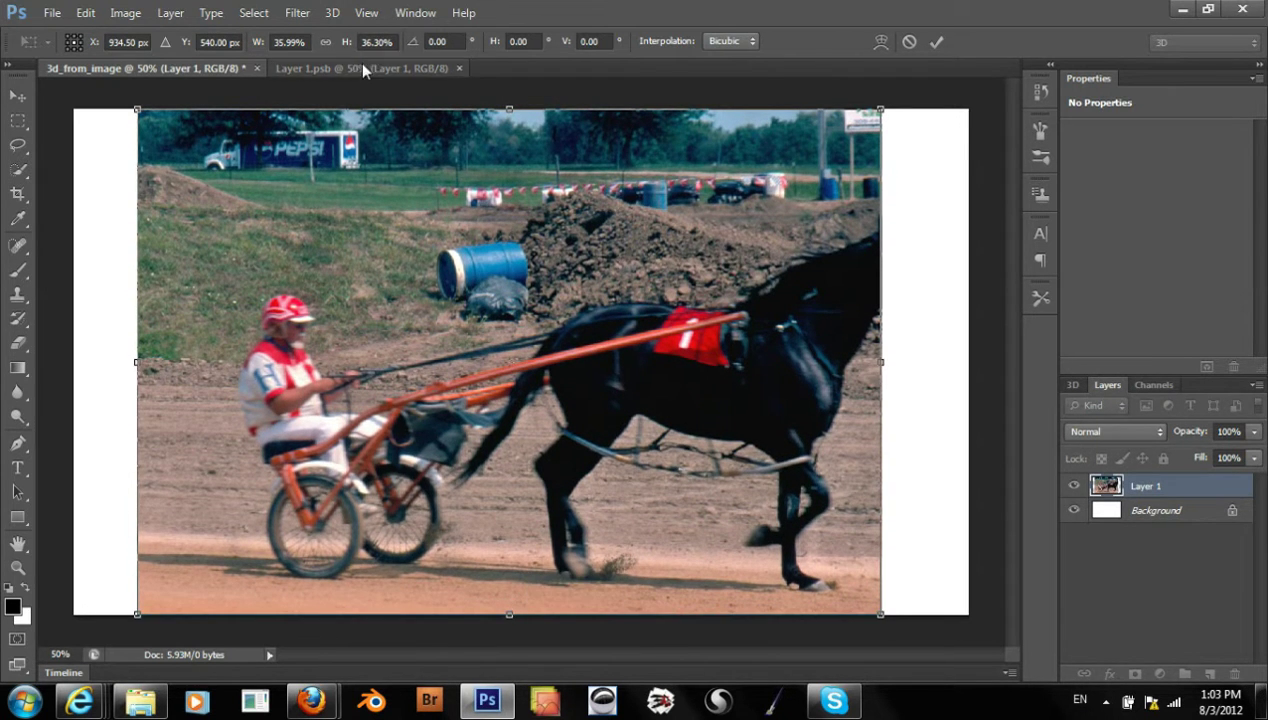
- Set the photo's width scale to 36.3%, shift it about 0.49 cm toward the canvas centre and apply the transform
{"action": "left_click", "coordinate": [278, 41]}
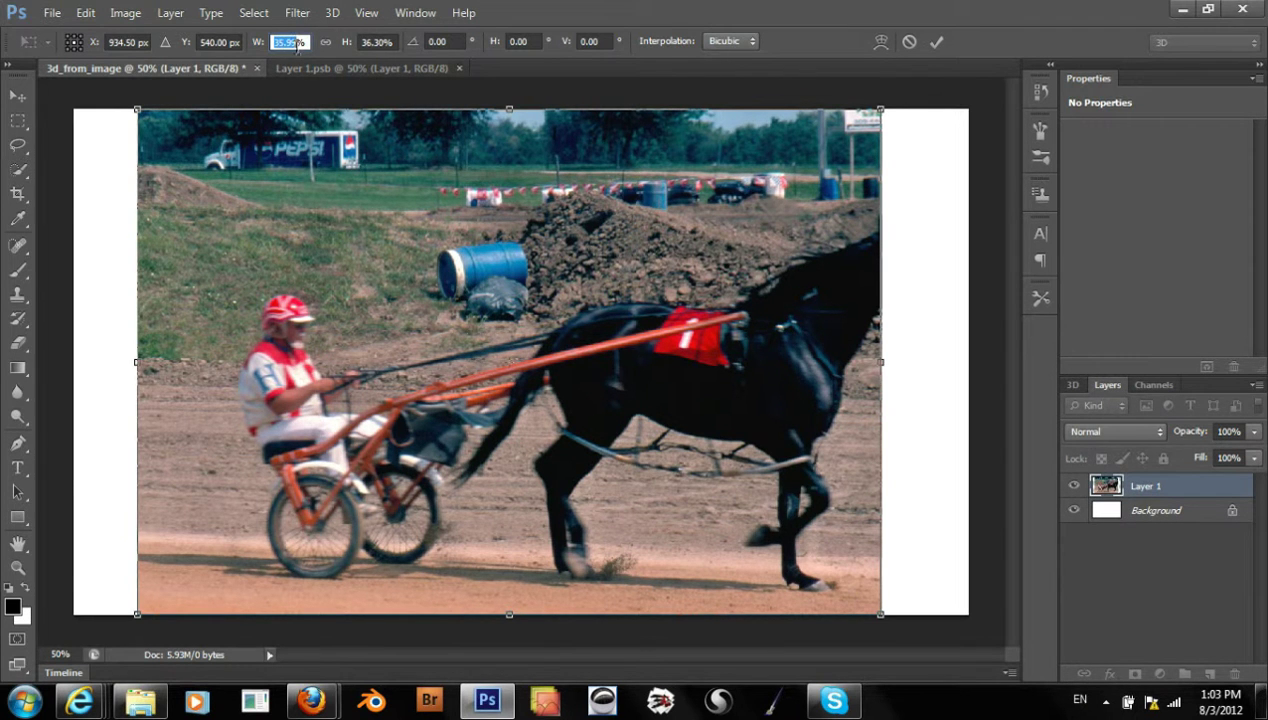
{"action": "type", "text": "6"}
{"action": "key", "text": "BackSpace"}
{"action": "type", "text": "36.3"}
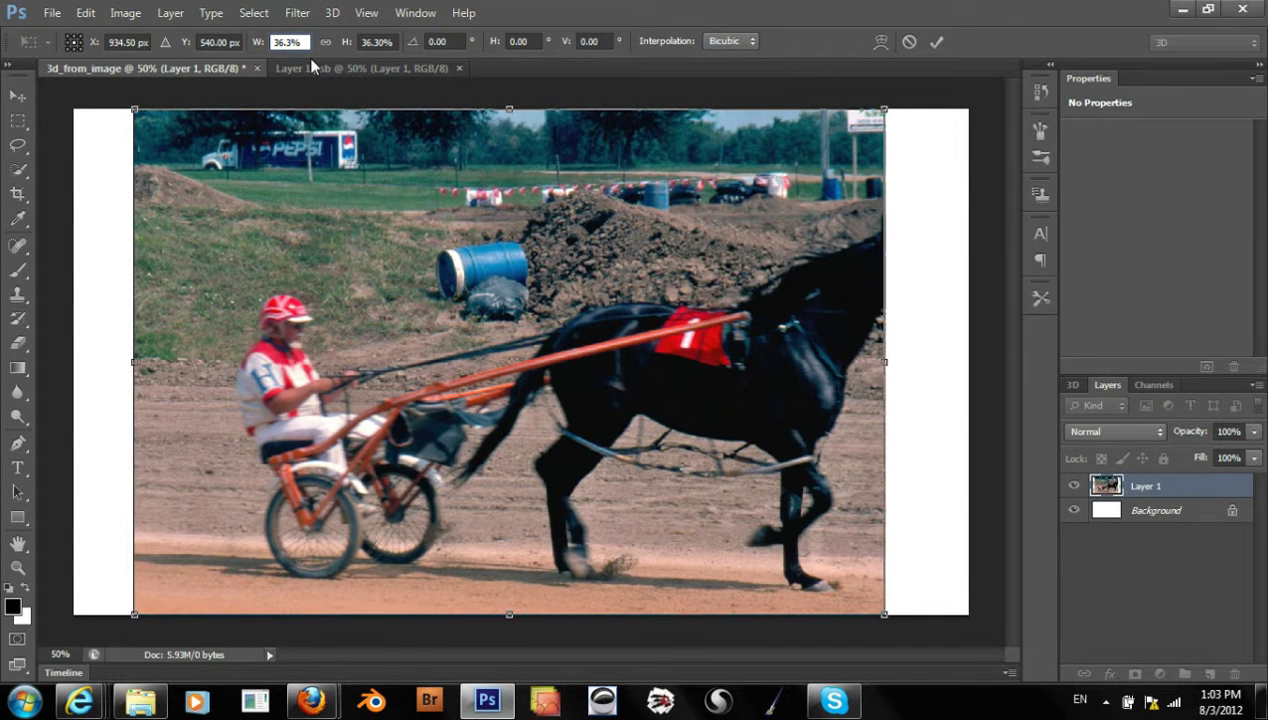
{"action": "left_click_drag", "start_coordinate": [412, 262], "coordinate": [421, 268]}
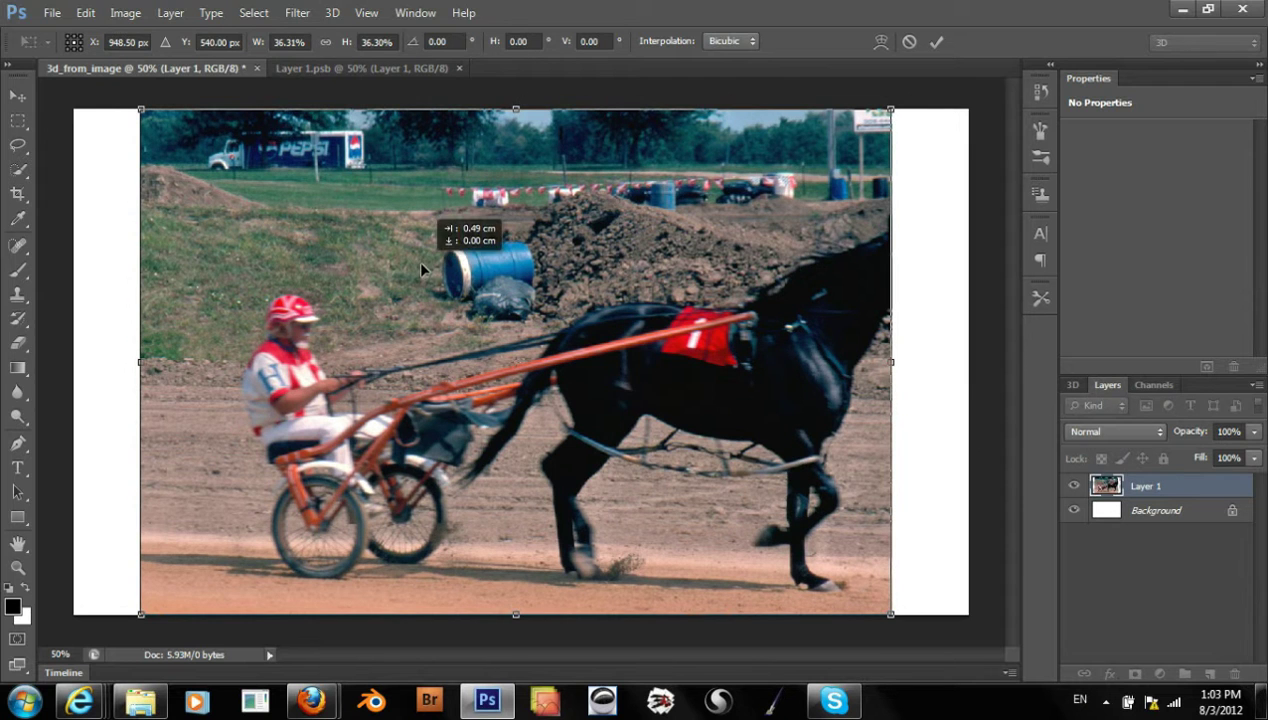
{"action": "left_click", "coordinate": [937, 42]}
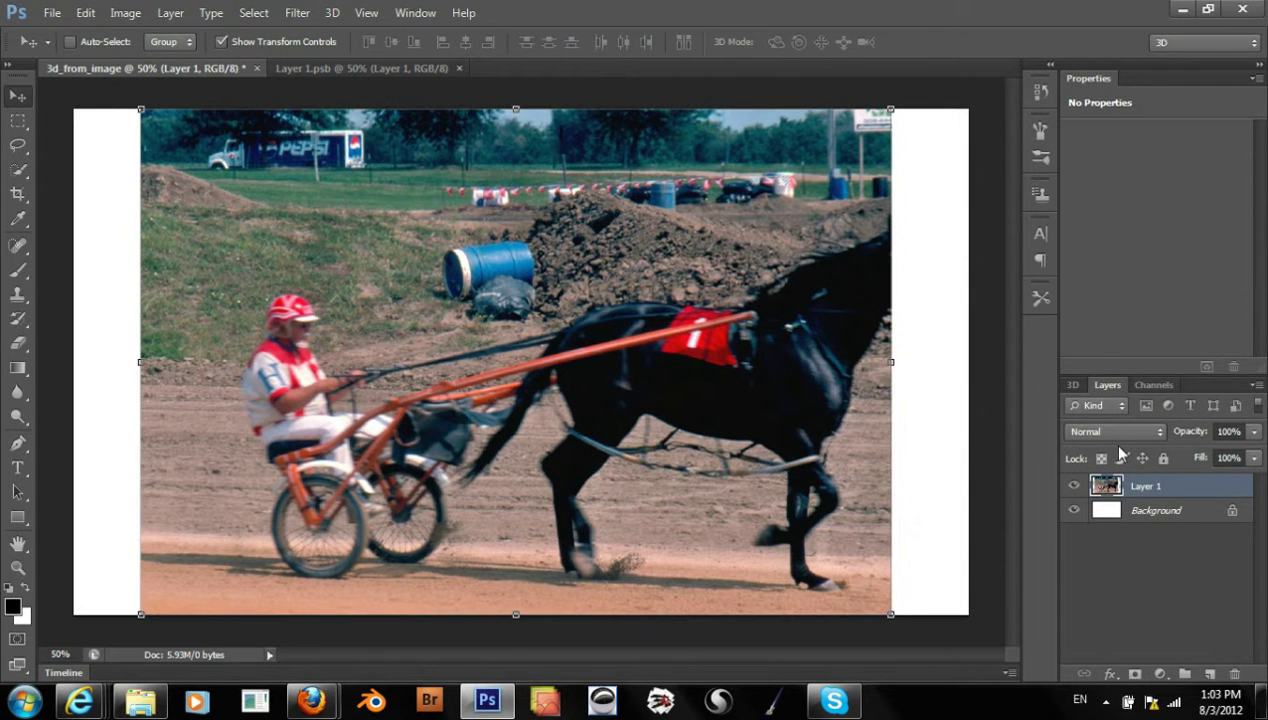
- Create a 3D object from the photo layer with the Sphere mesh preset and orbit the camera to an elevated angle
{"action": "left_click", "coordinate": [1076, 388]}
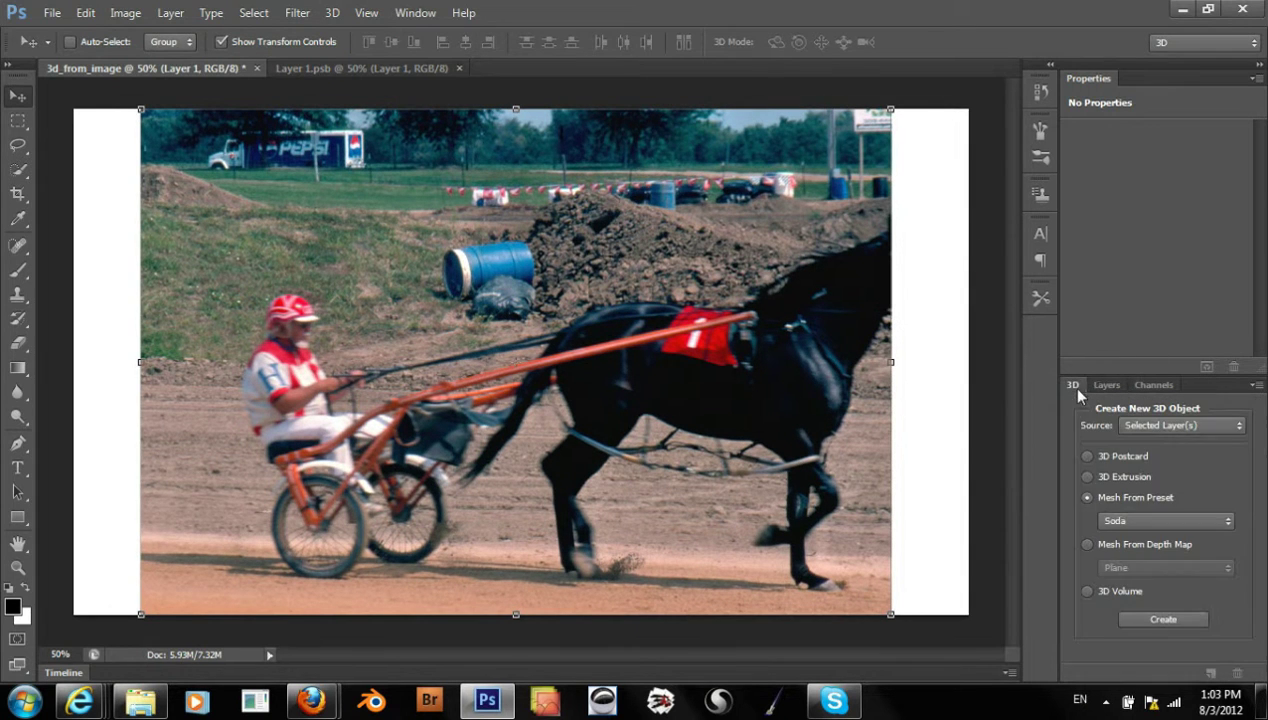
{"action": "left_click", "coordinate": [1115, 523]}
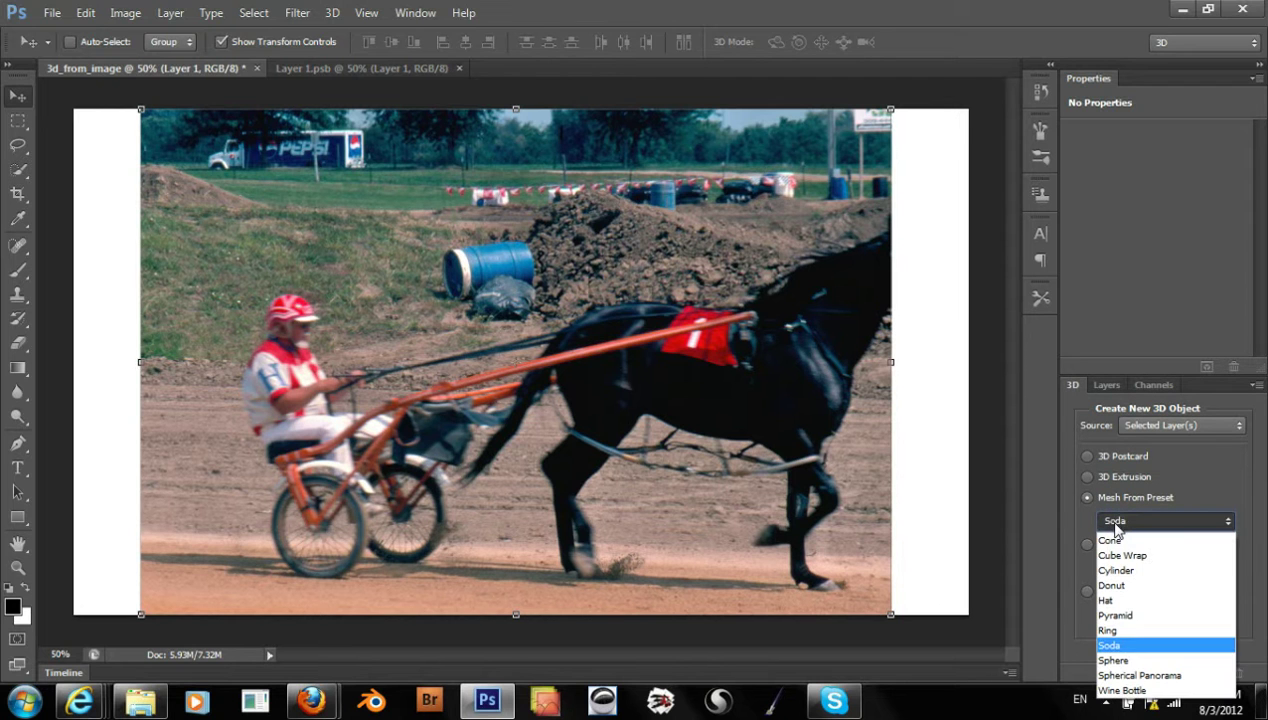
{"action": "left_click", "coordinate": [1115, 661]}
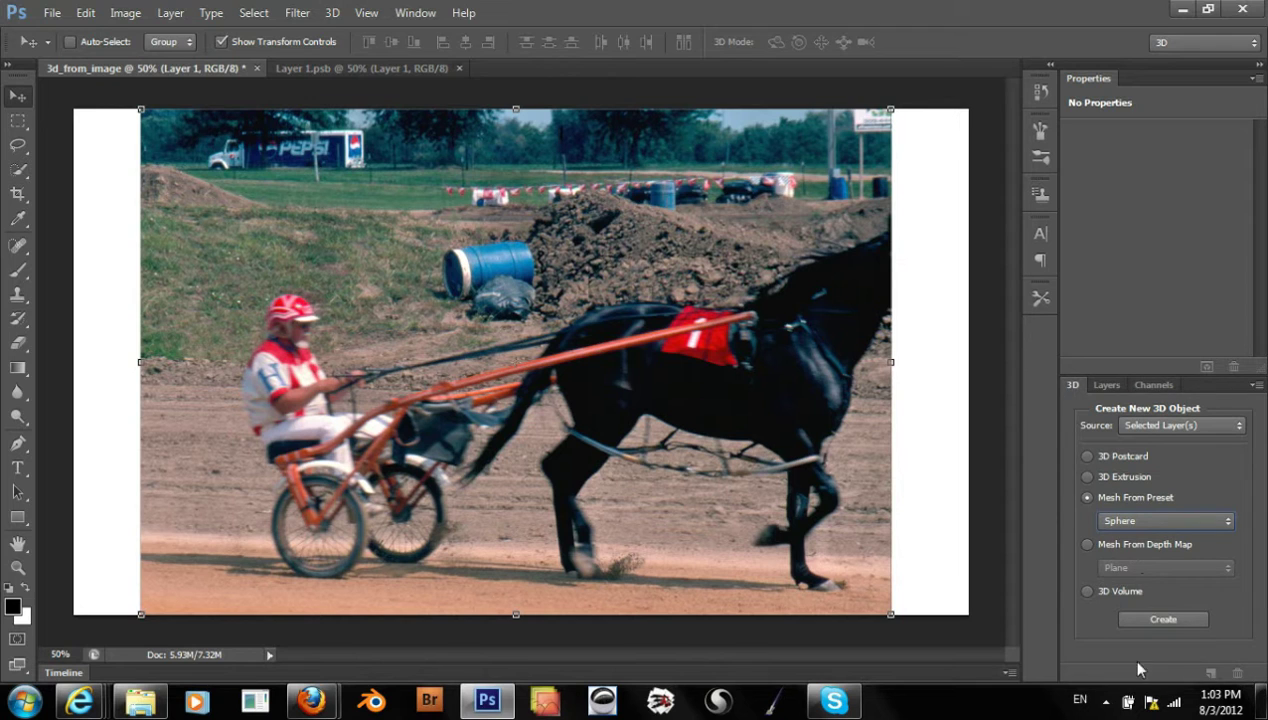
{"action": "left_click", "coordinate": [1135, 618]}
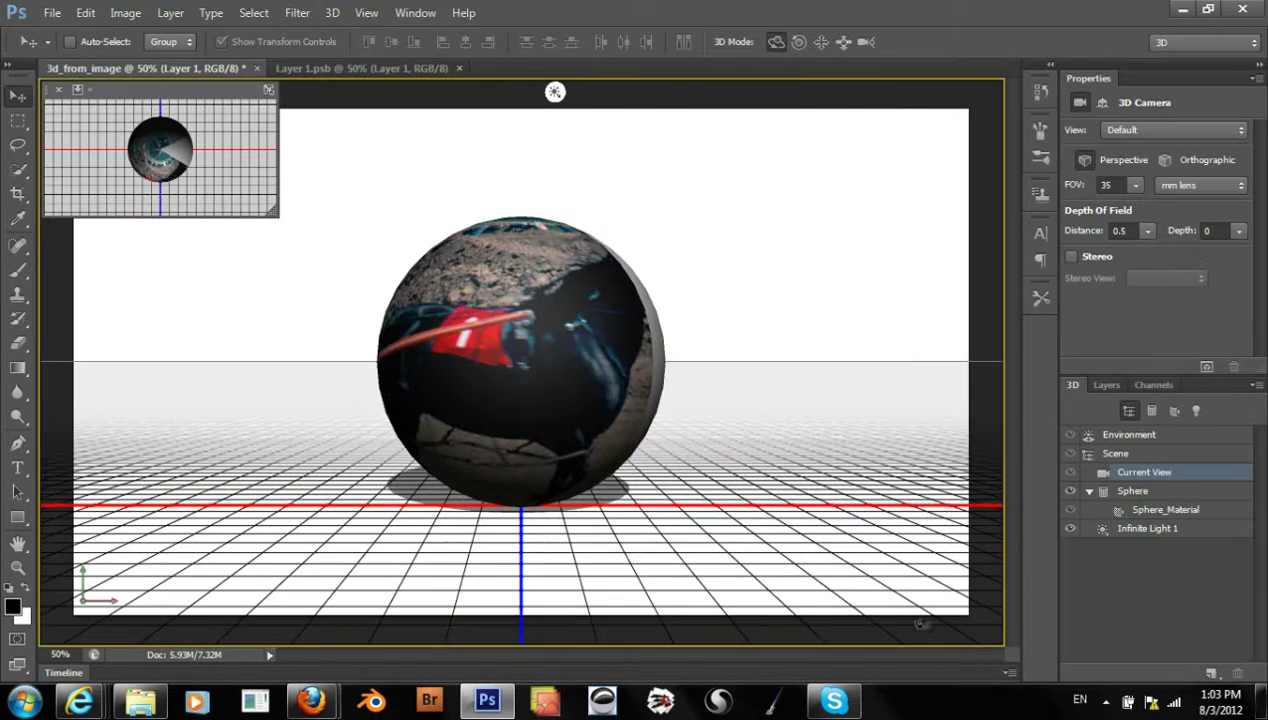
{"action": "left_click_drag", "start_coordinate": [733, 365], "coordinate": [758, 351]}
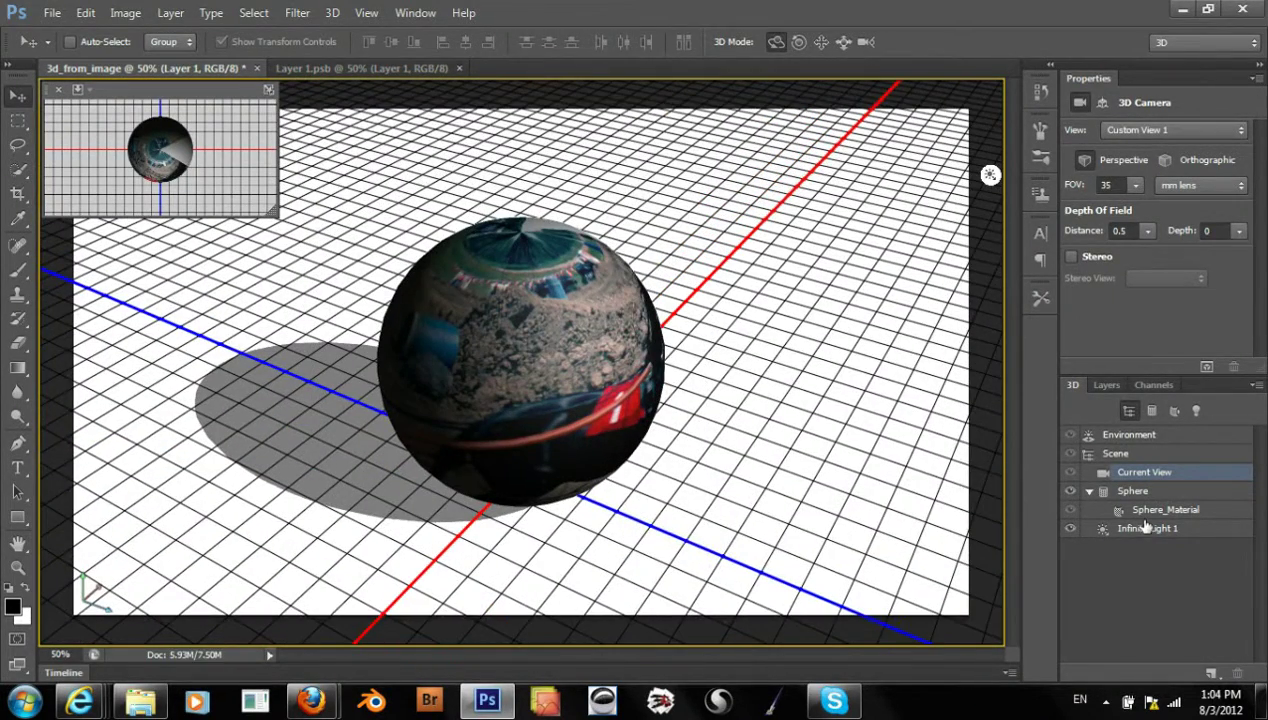
- Undo the camera orbit and the sphere conversion to restore the flat photo layer
{"action": "key", "text": "ctrl+alt+z"}
{"action": "key", "text": "ctrl+alt+z"}
{"action": "key", "text": "ctrl+alt+z"}
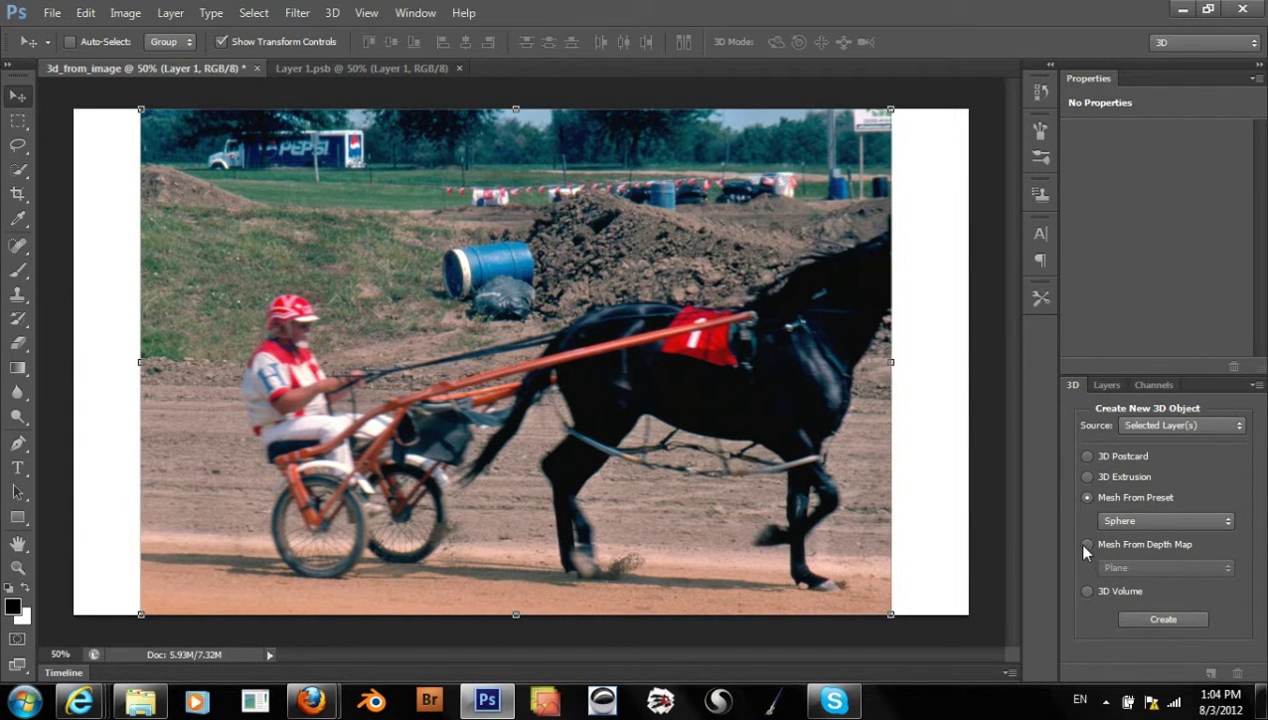
- Set the new 3D object type to Mesh From Depth Map with the Plane shape
{"action": "left_click", "coordinate": [1087, 545]}
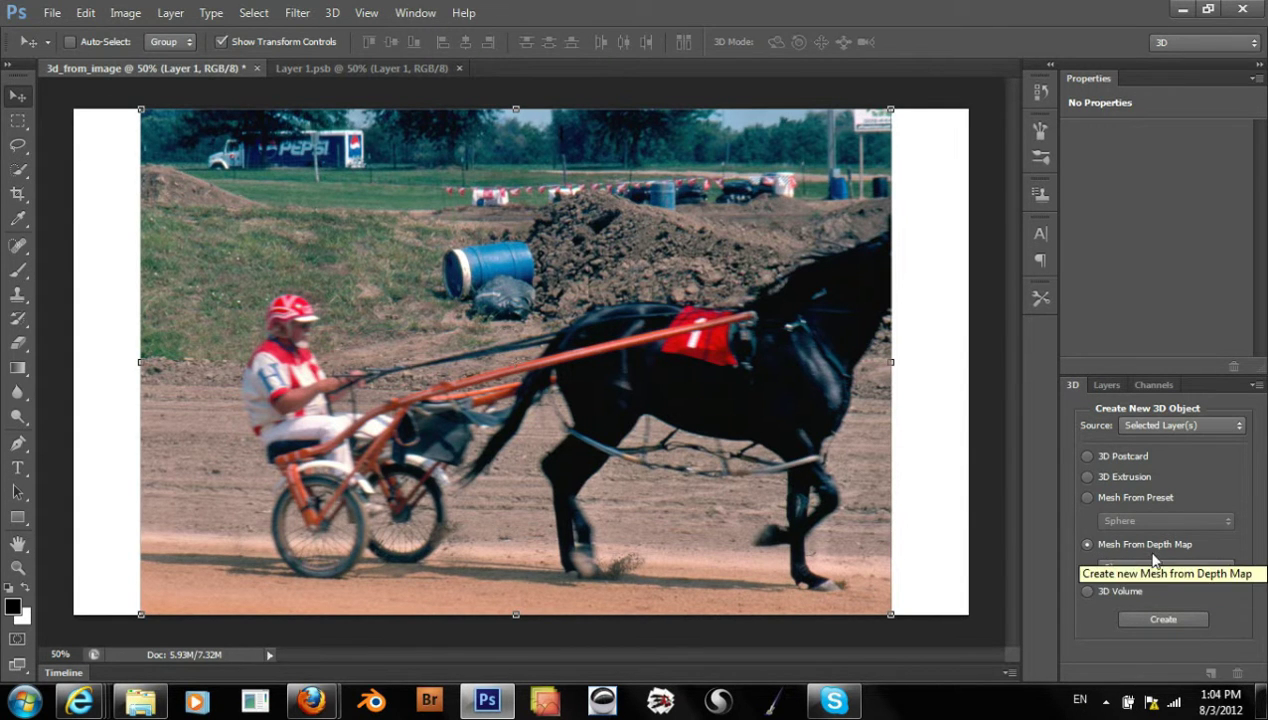
{"action": "left_click", "coordinate": [1116, 570]}
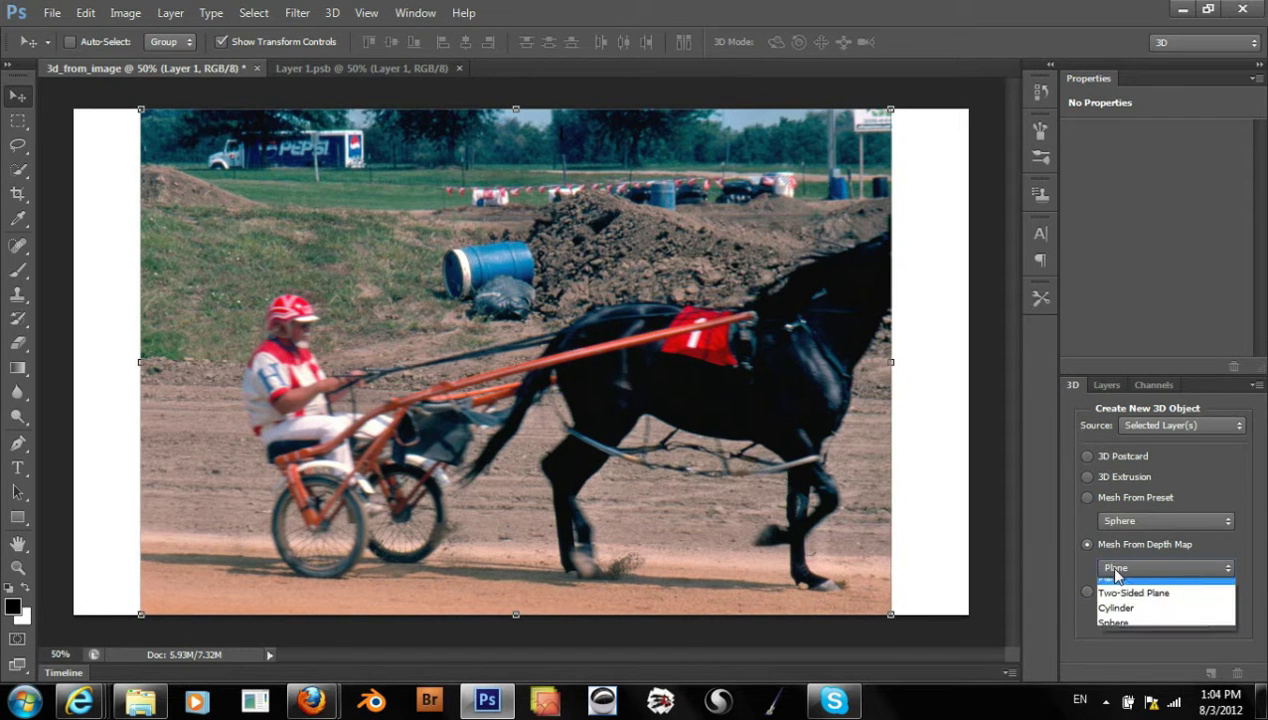
{"action": "left_click", "coordinate": [1100, 569]}
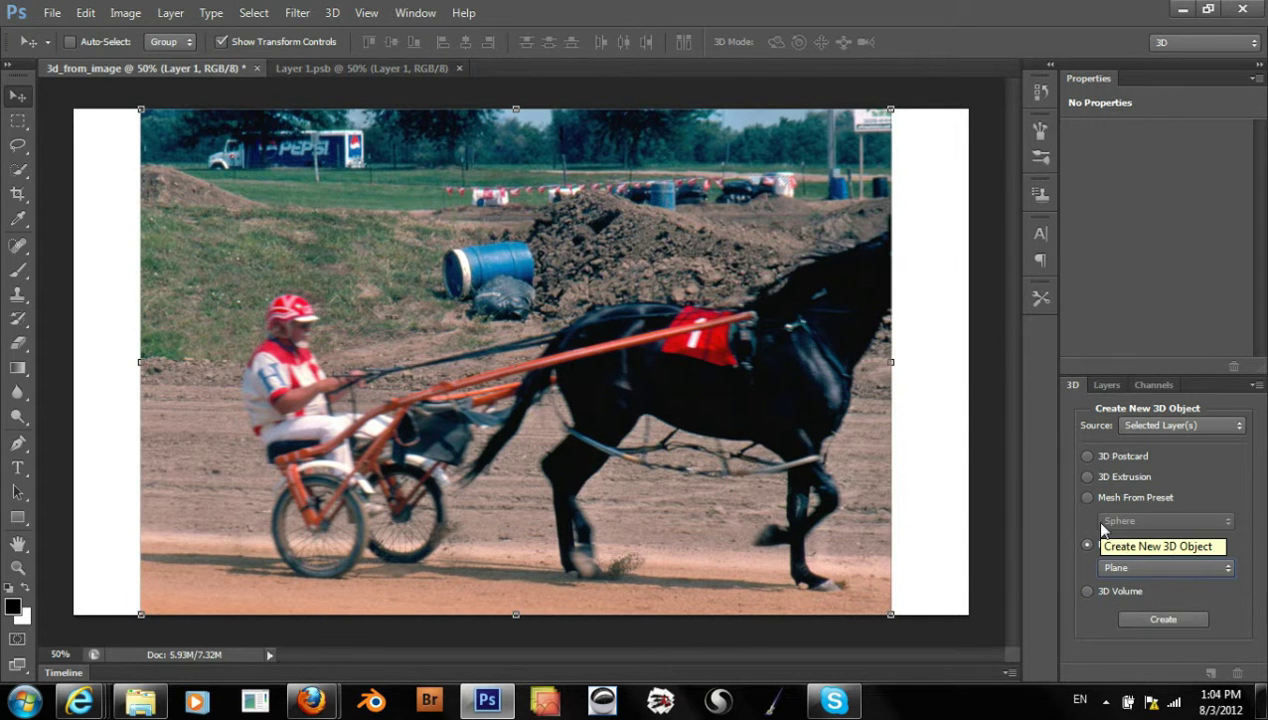
- Set the new 3D object type to 3D Volume and try to create it from Layer 1 alone
{"action": "left_click", "coordinate": [1087, 592]}
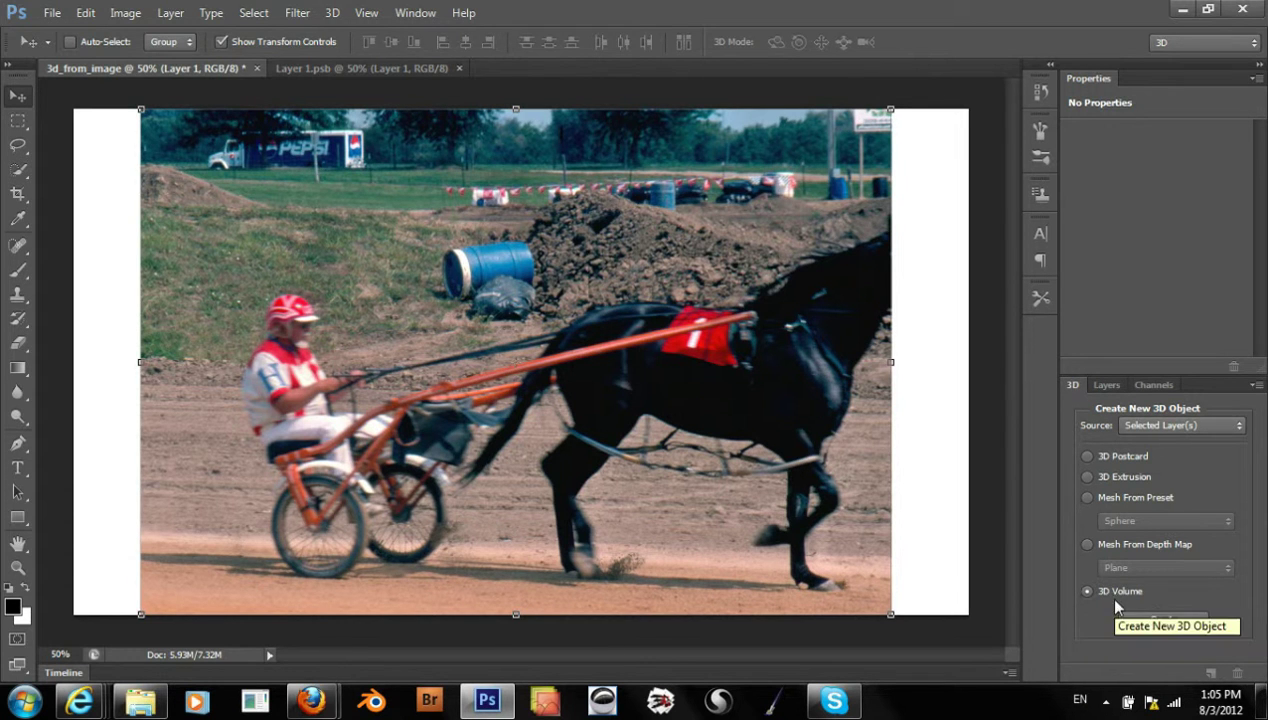
{"action": "left_click", "coordinate": [1157, 627]}
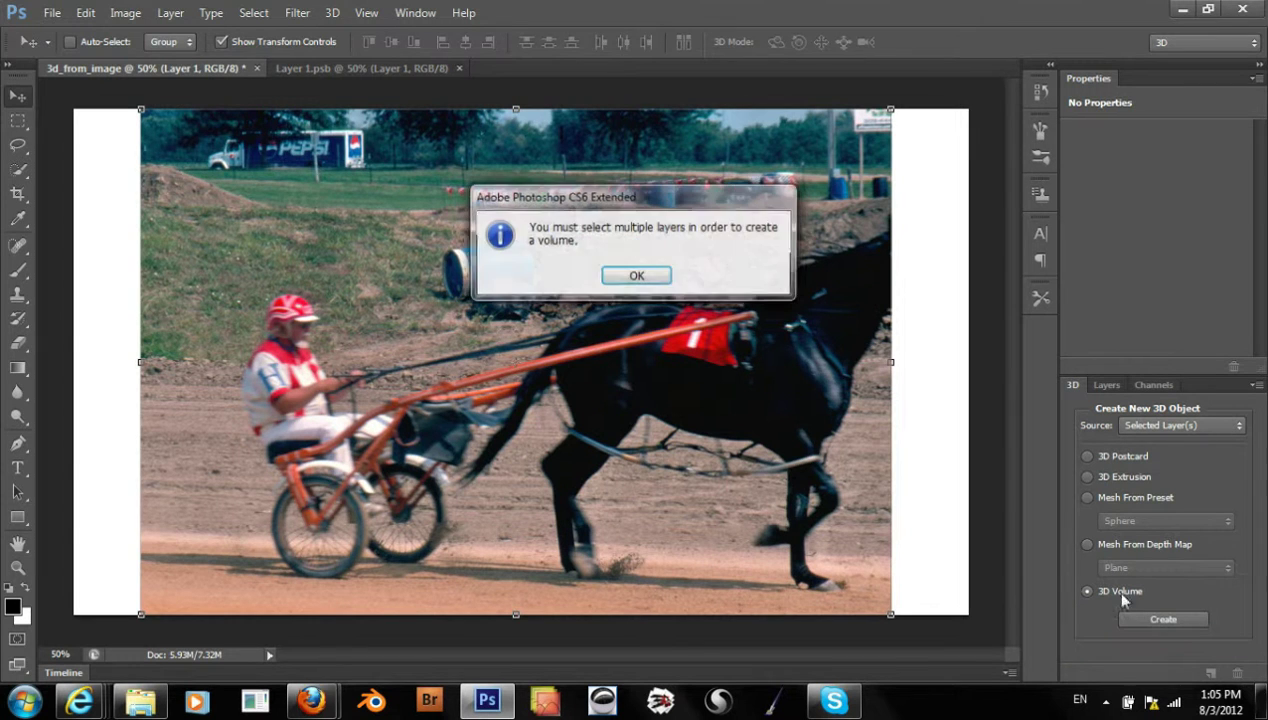
{"action": "left_click", "coordinate": [636, 276]}
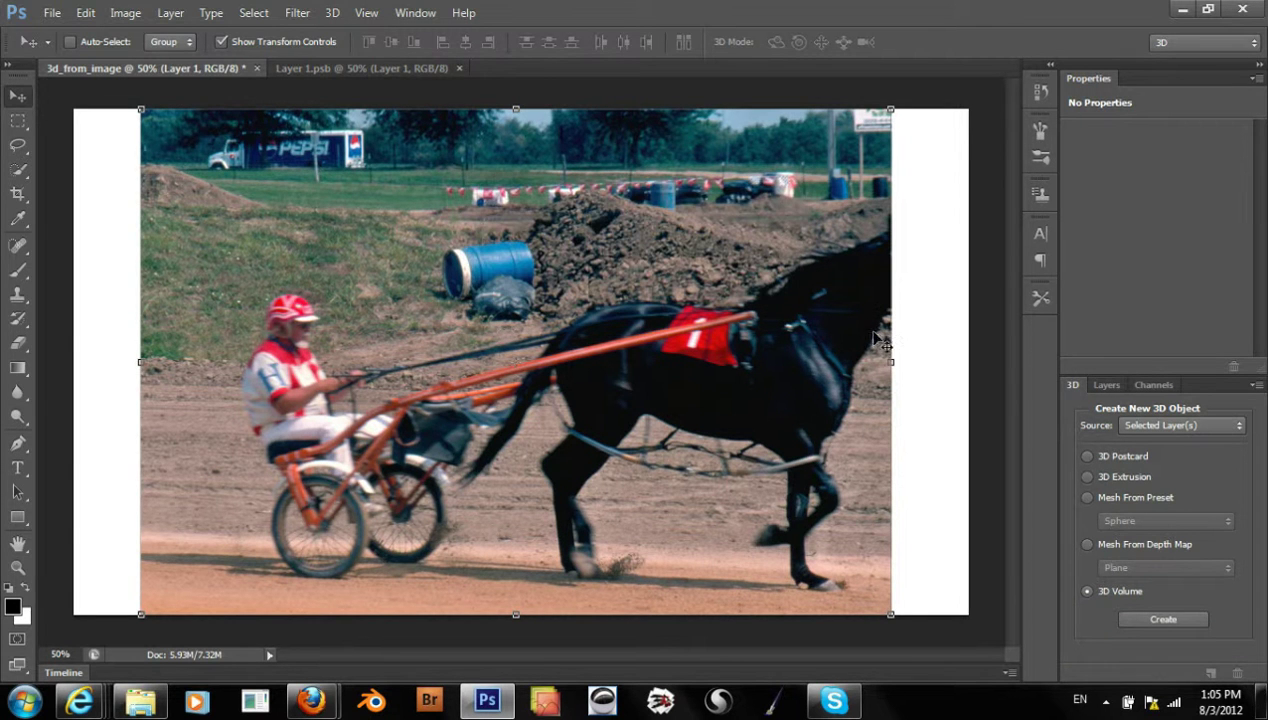
- Fill the Background layer with a black-to-white linear gradient running across the full canvas width
{"action": "left_click", "coordinate": [1097, 389]}
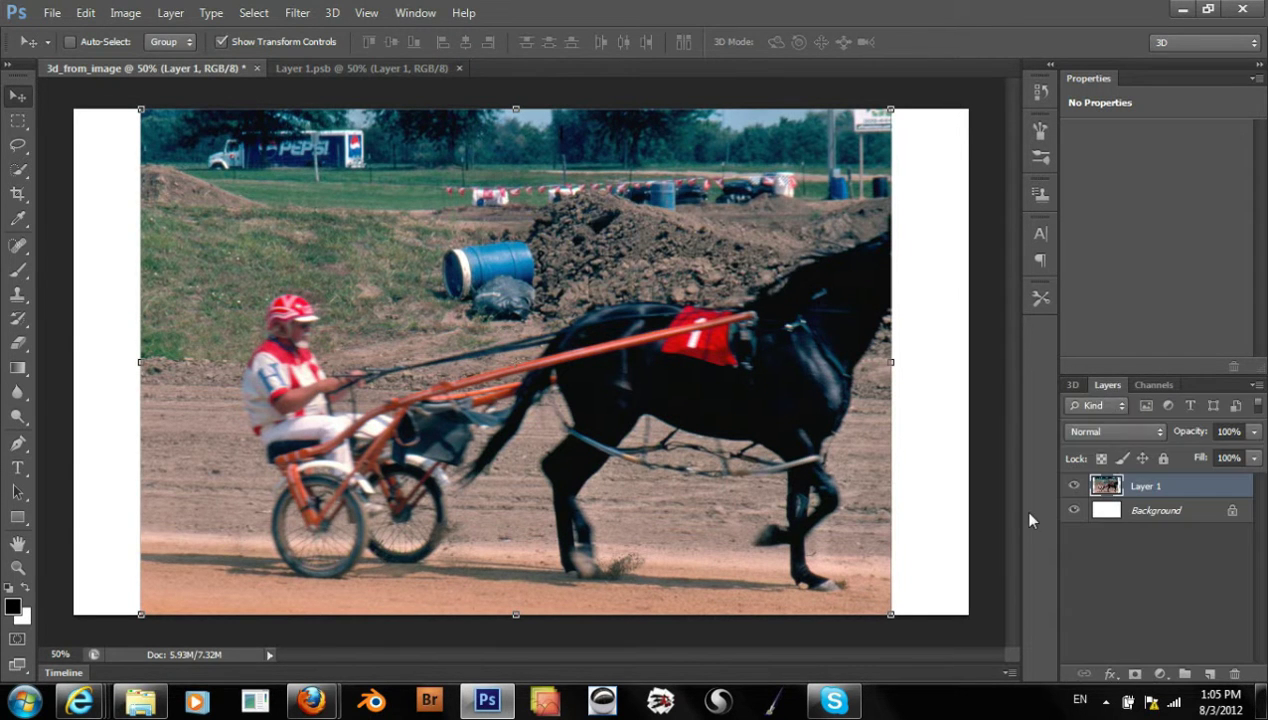
{"action": "left_click", "coordinate": [1107, 515]}
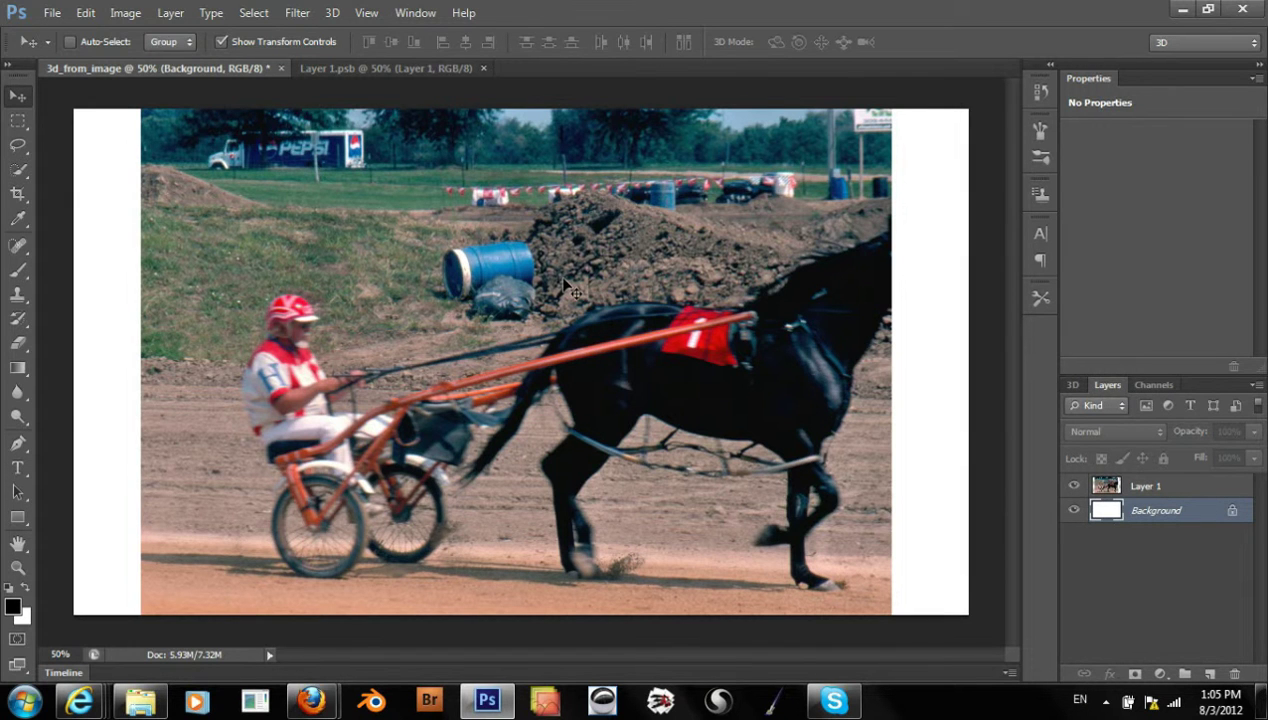
{"action": "left_click", "coordinate": [18, 369]}
{"action": "left_click_drag", "start_coordinate": [72, 374], "coordinate": [968, 368]}
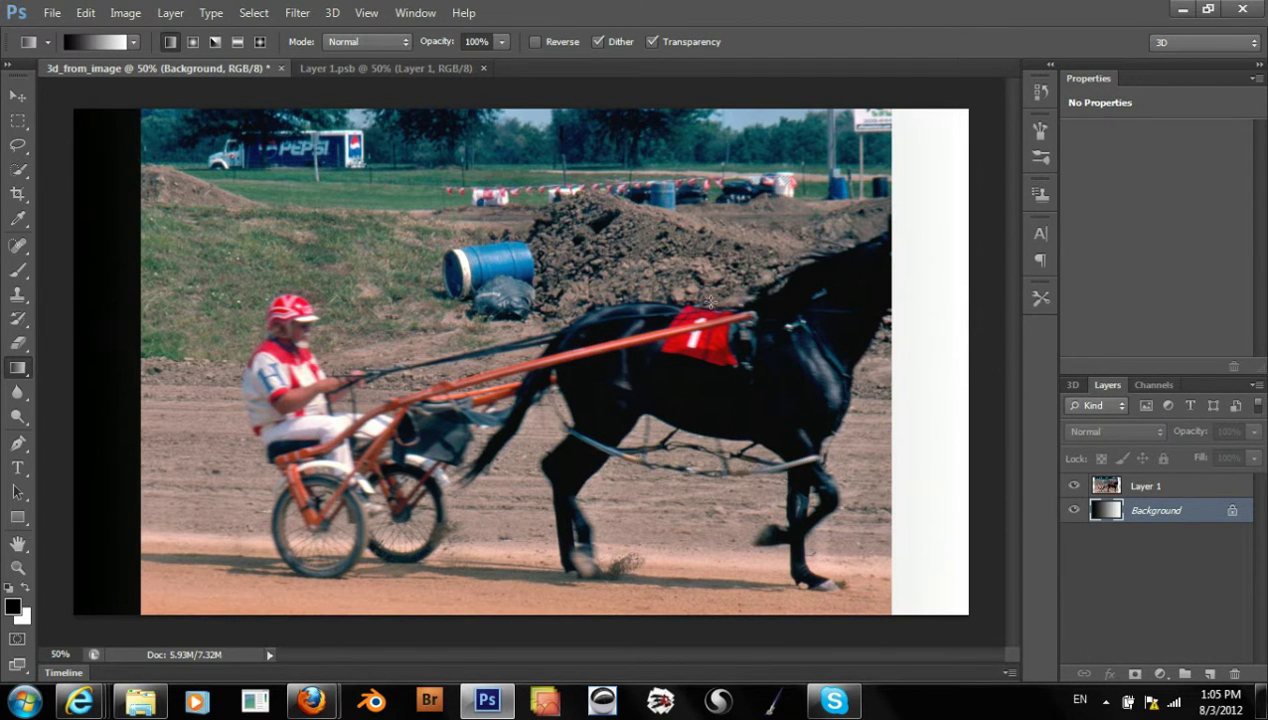
- Choose the blue, red and yellow gradient preset for the Gradient tool, keeping the Normal blending mode
{"action": "left_click", "coordinate": [133, 43]}
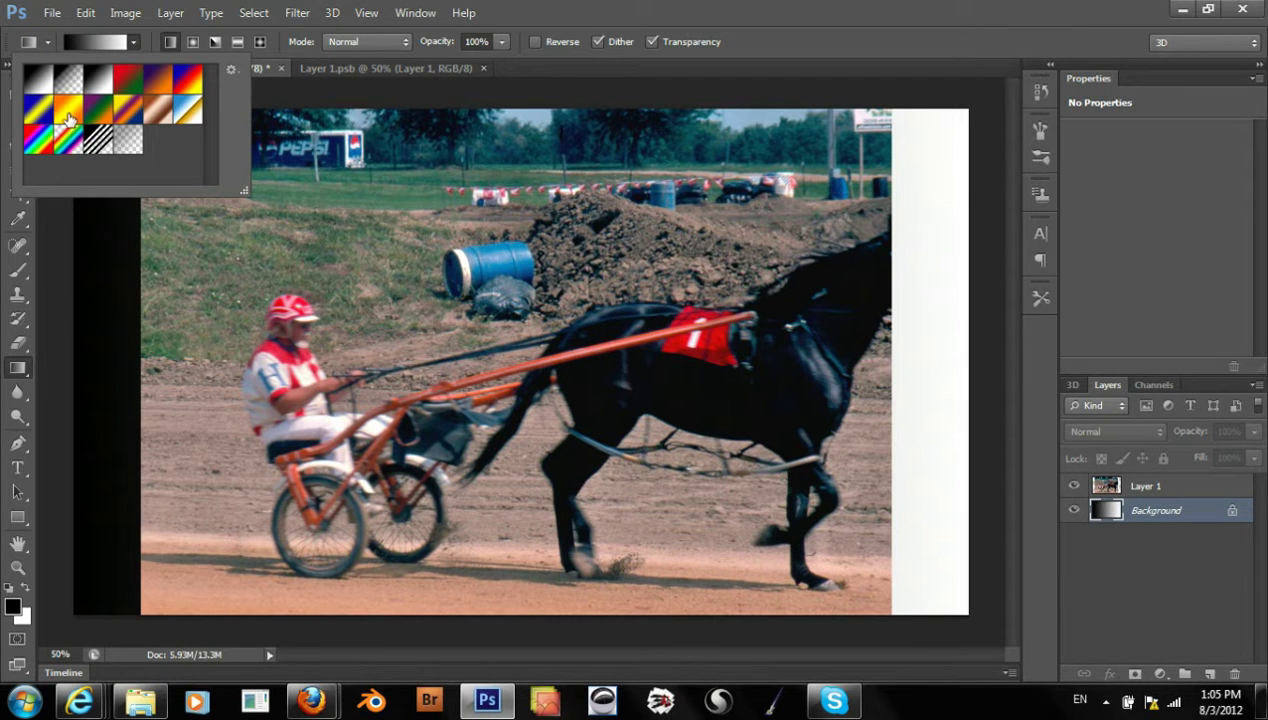
{"action": "left_click", "coordinate": [196, 84]}
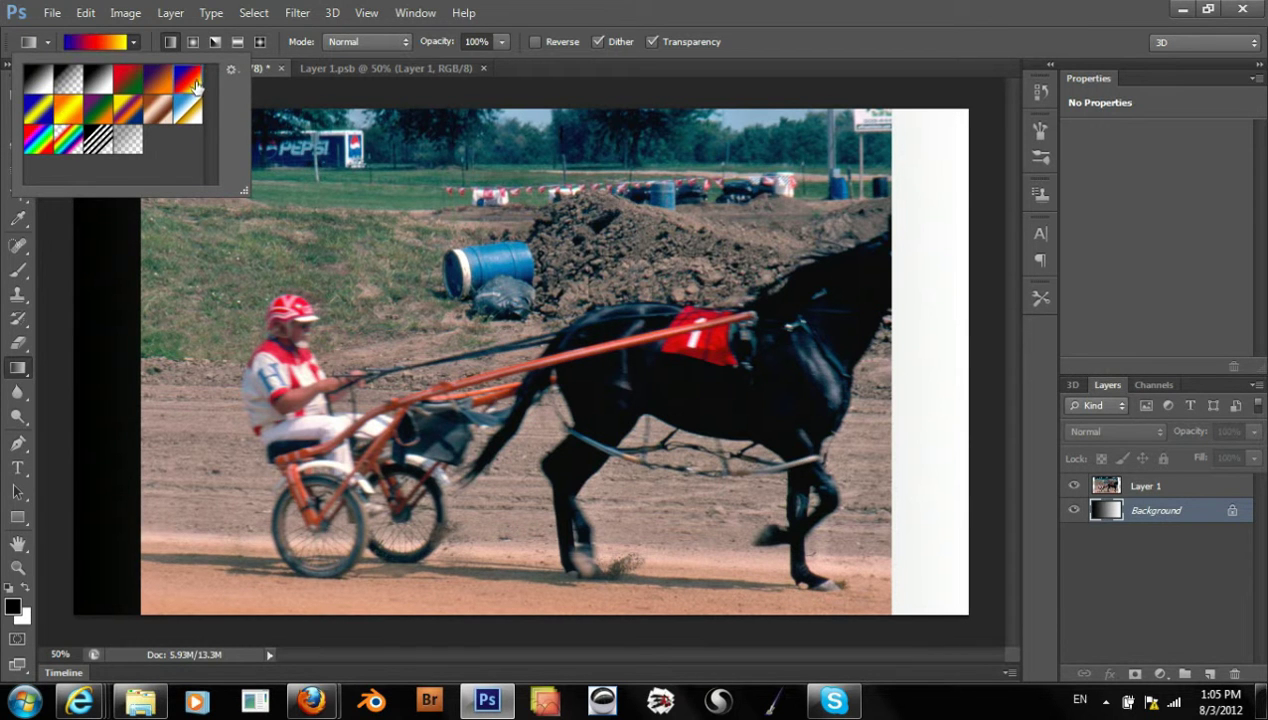
{"action": "left_click", "coordinate": [40, 142]}
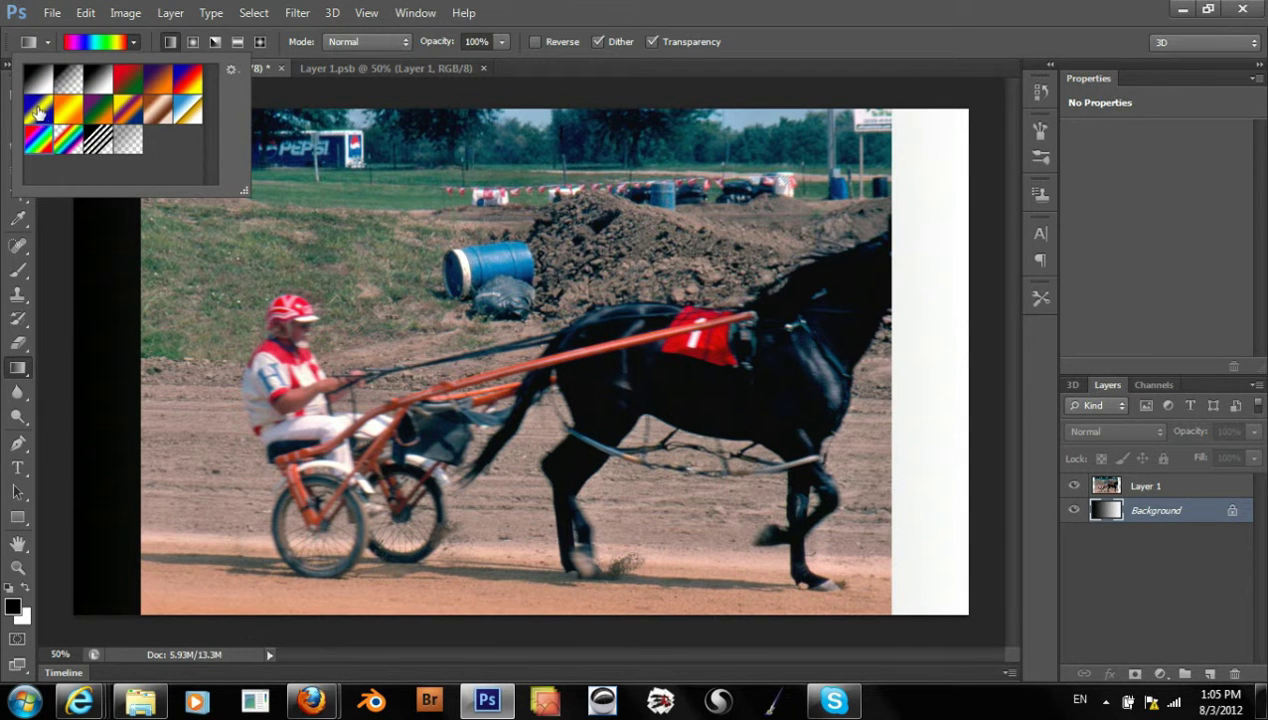
{"action": "left_click", "coordinate": [179, 78]}
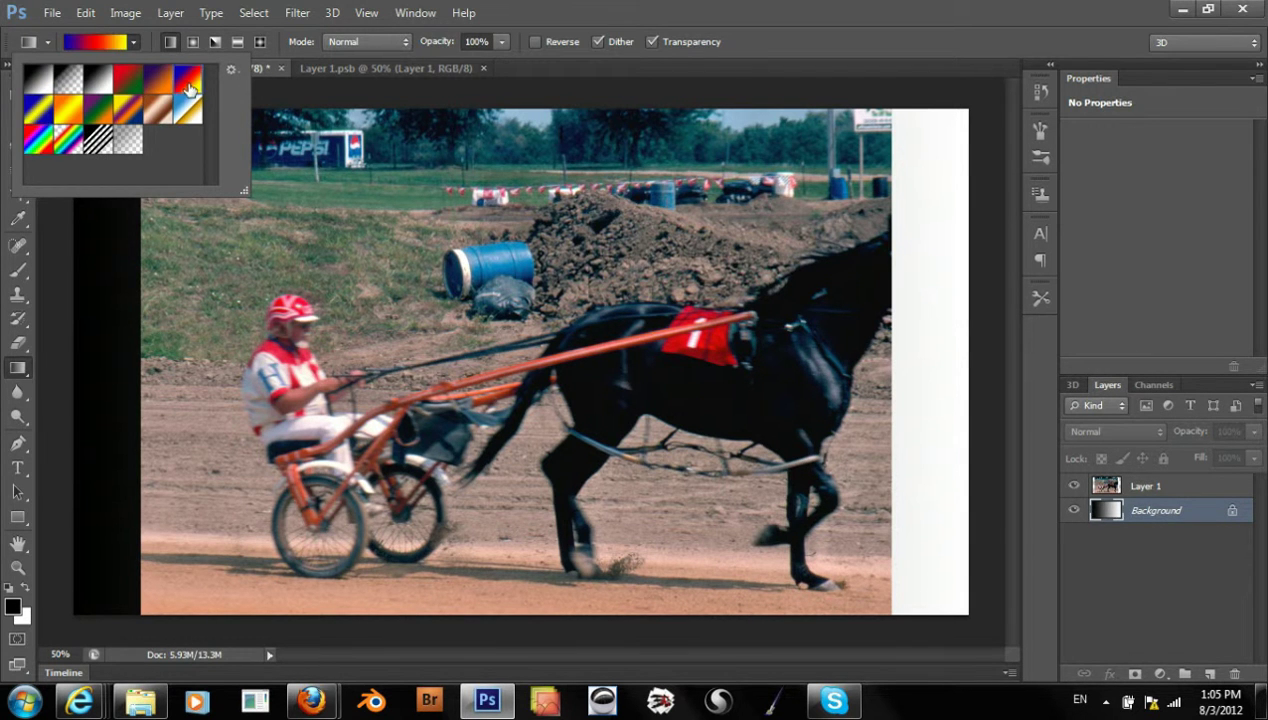
{"action": "left_click", "coordinate": [136, 42]}
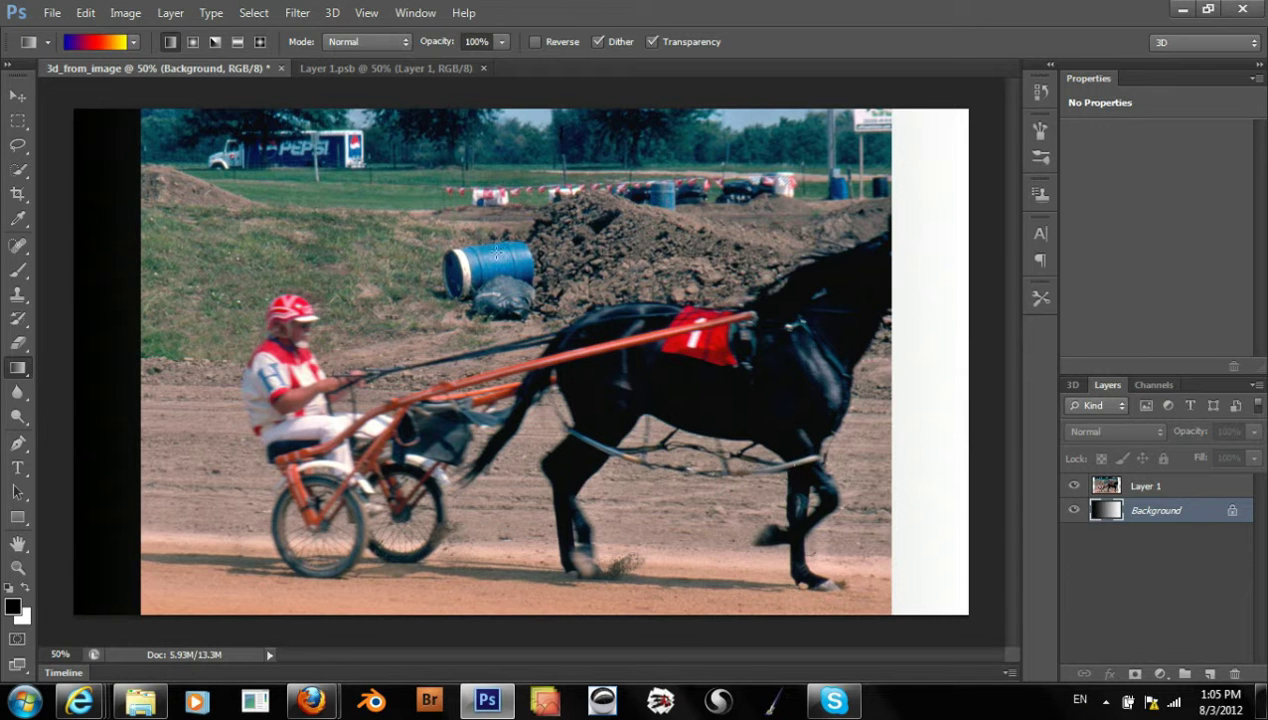
{"action": "left_click", "coordinate": [399, 43]}
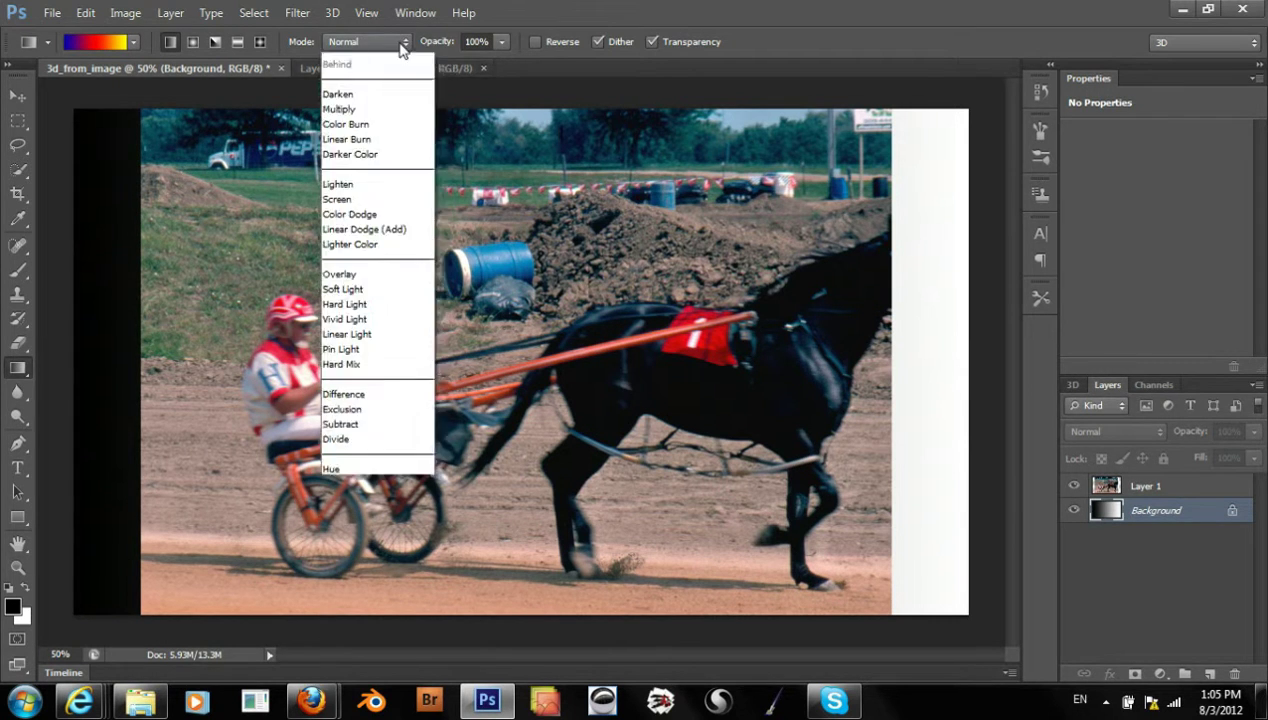
{"action": "left_click", "coordinate": [399, 44]}
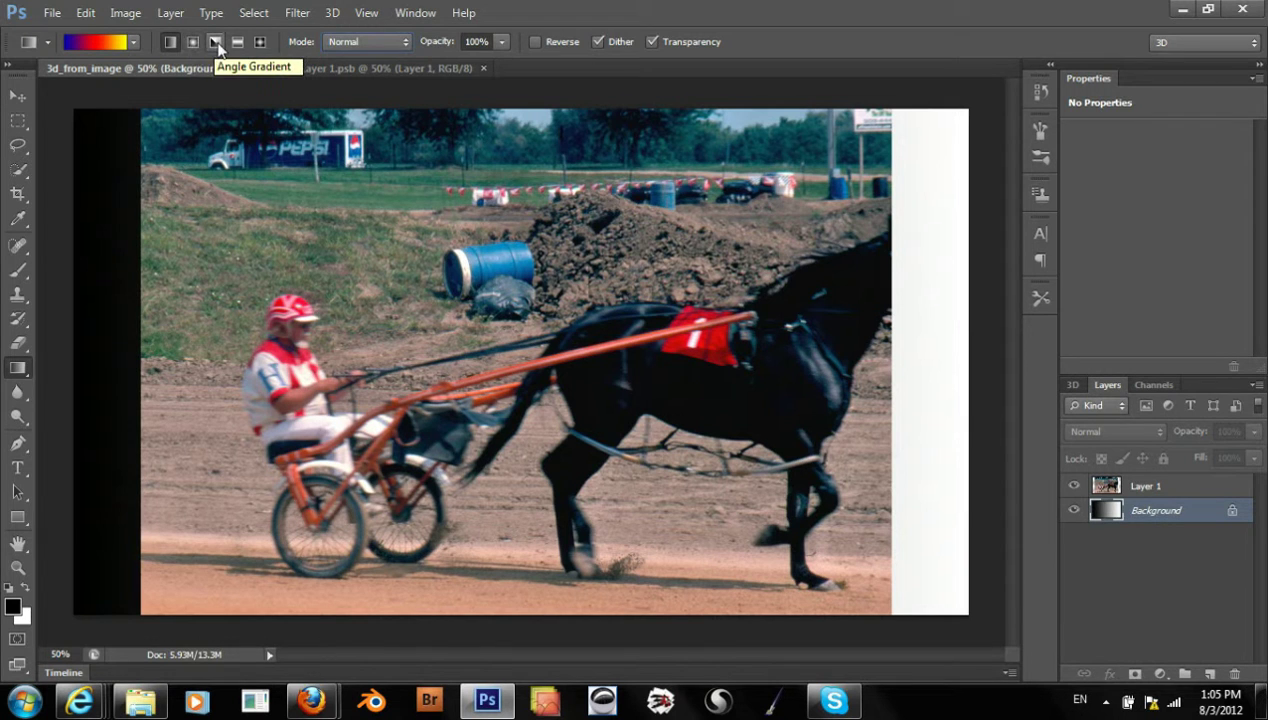
- Hide Layer 1, fill the Background with the blue-red-yellow gradient from left to right, and show and select Layer 1 again
{"action": "left_click", "coordinate": [1075, 485]}
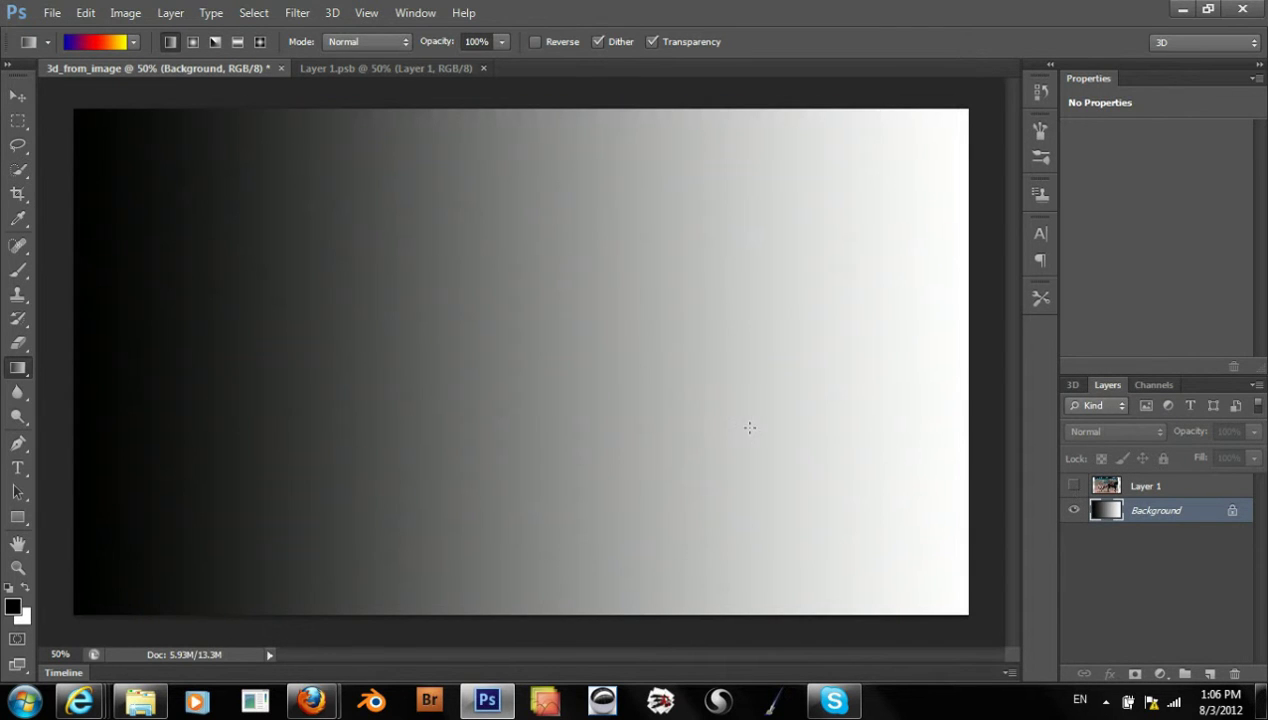
{"action": "left_click_drag", "start_coordinate": [75, 355], "coordinate": [994, 352]}
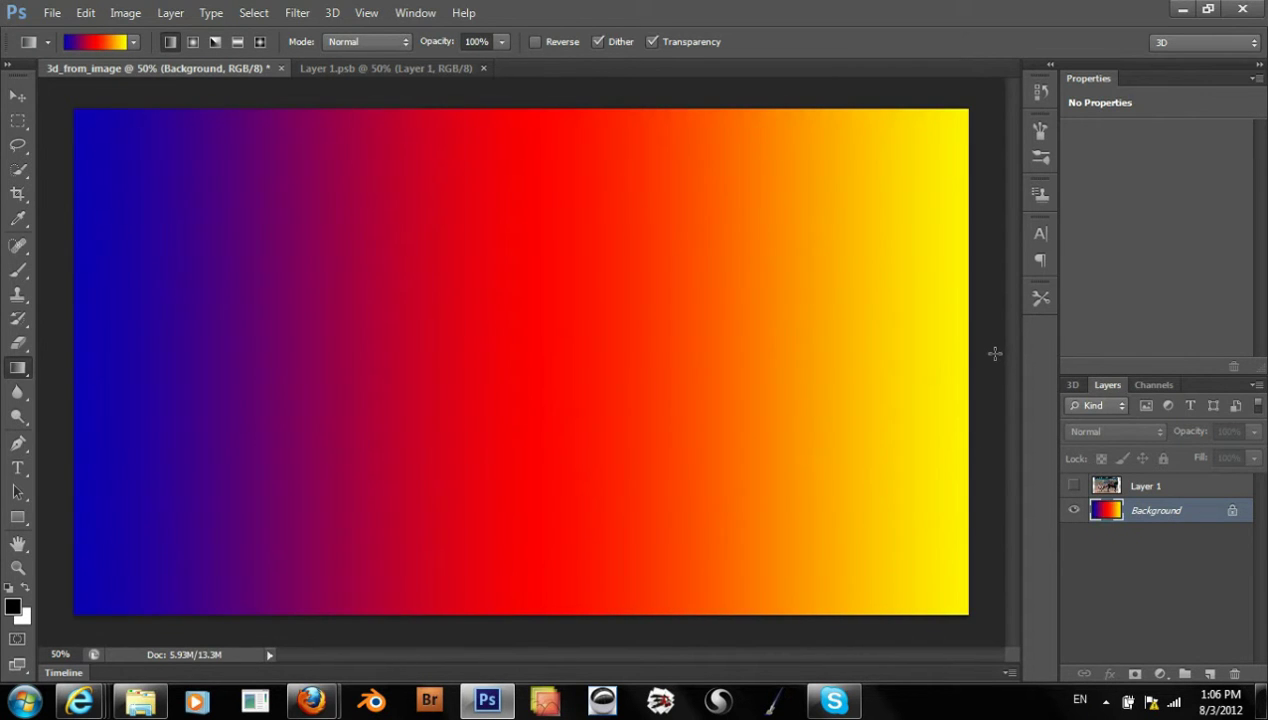
{"action": "left_click", "coordinate": [1073, 486]}
{"action": "left_click", "coordinate": [1118, 488]}
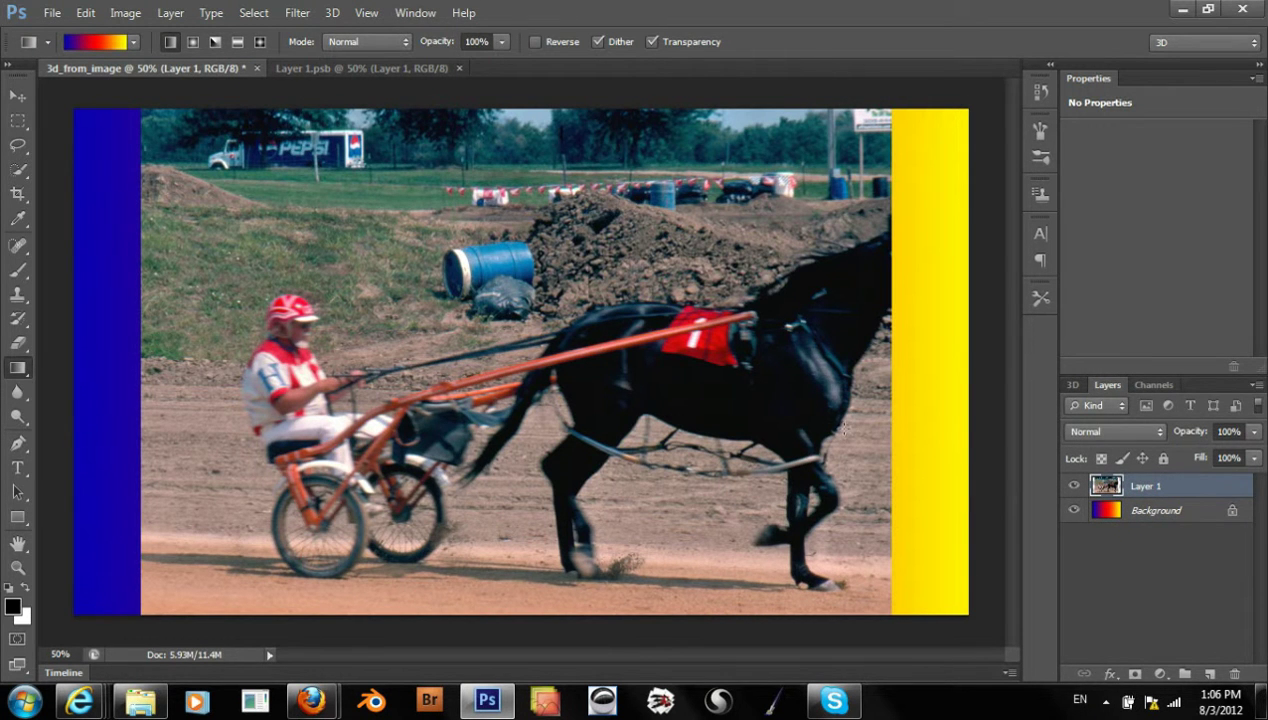
- Create a 3D volume from Layer 1 and the Background together with X 3.55, Y 2, Z 2, and orbit around it
{"action": "left_click", "coordinate": [1073, 386]}
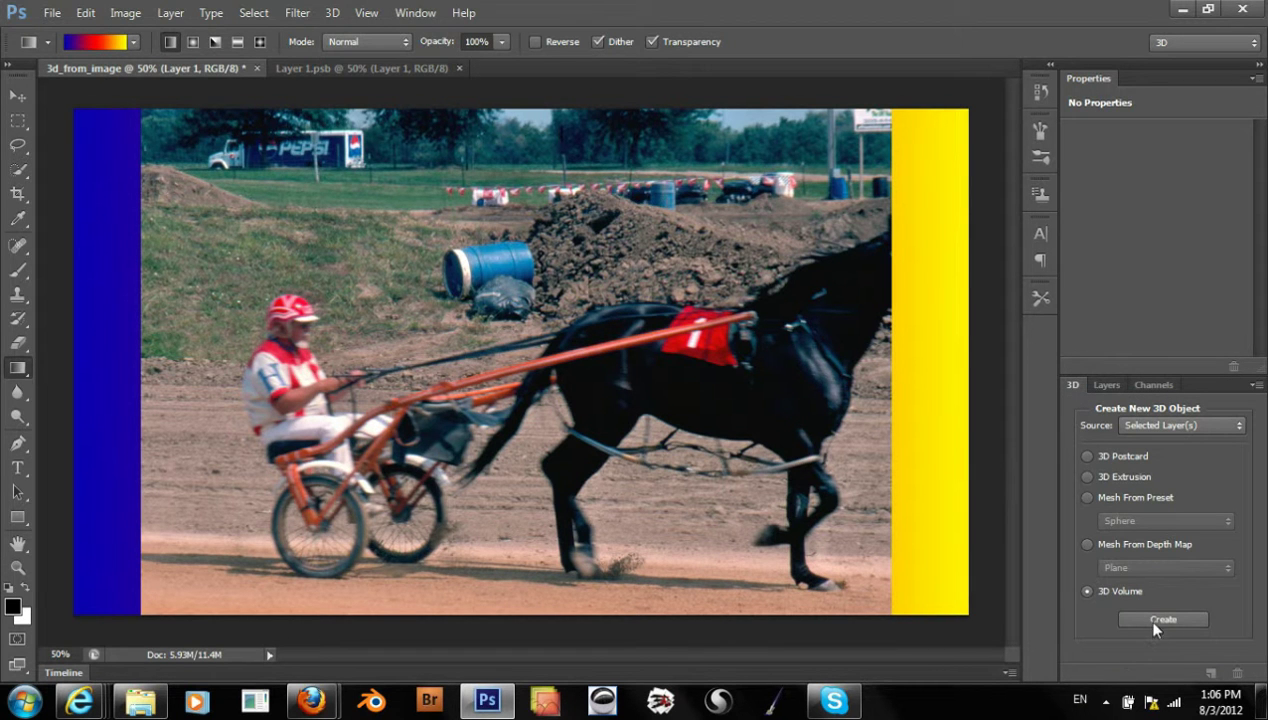
{"action": "left_click", "coordinate": [1106, 385]}
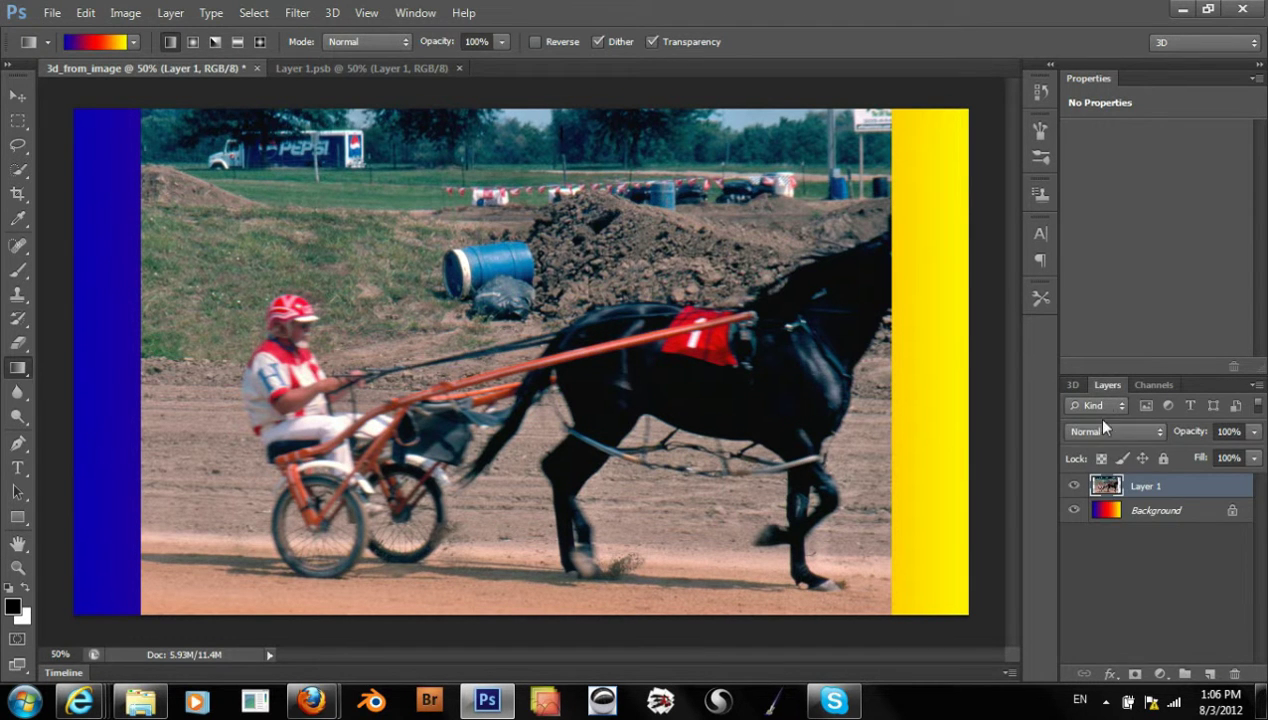
{"action": "left_click", "coordinate": [1110, 515], "text": "shift"}
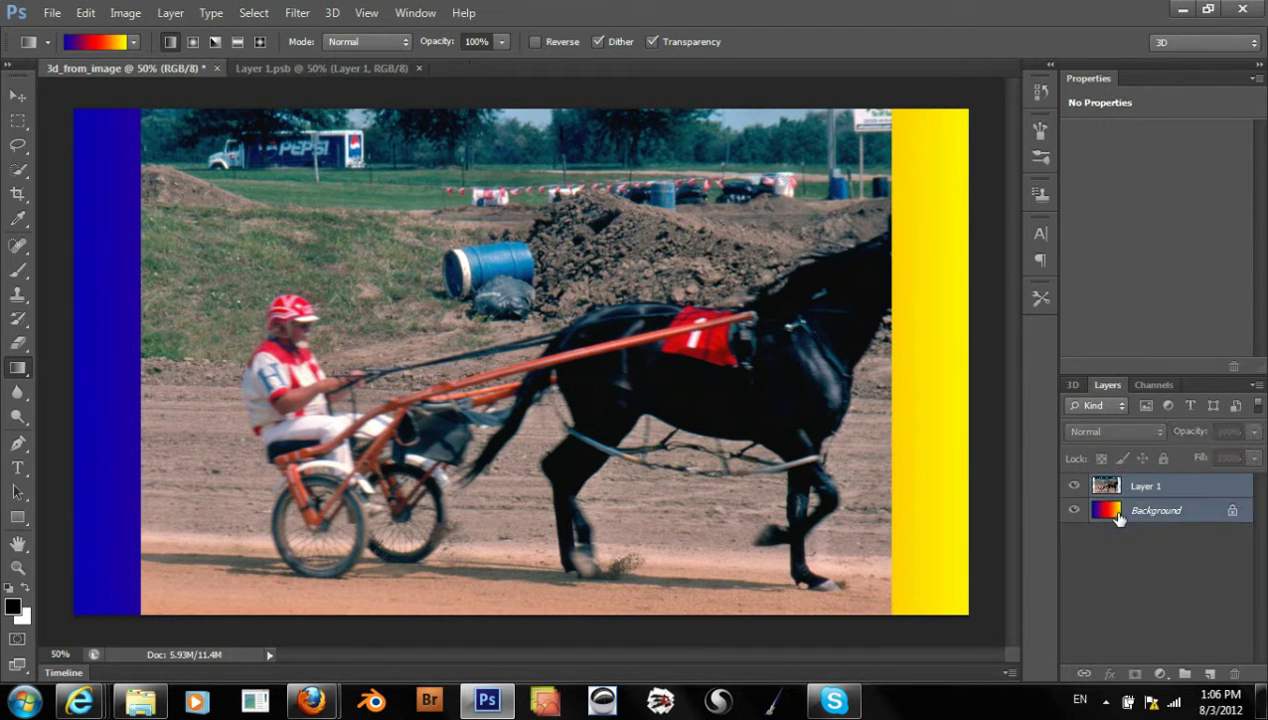
{"action": "left_click", "coordinate": [1073, 386]}
{"action": "left_click", "coordinate": [1123, 614]}
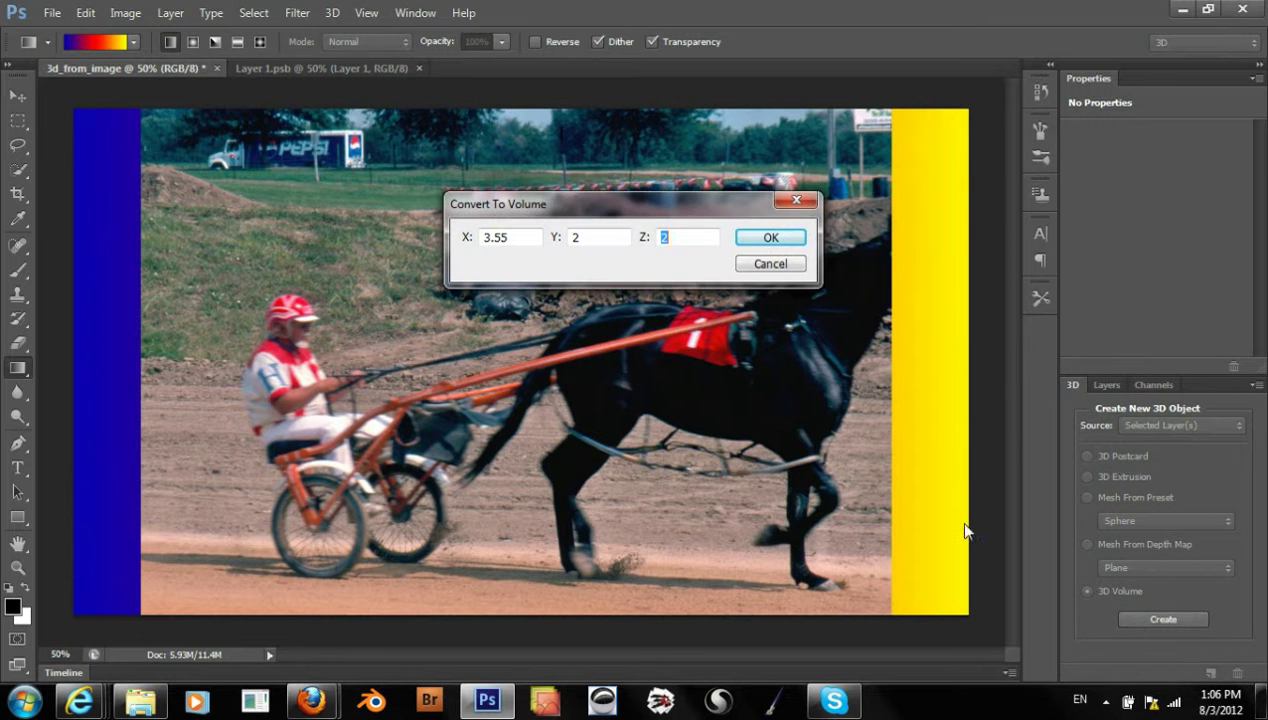
{"action": "left_click", "coordinate": [767, 238]}
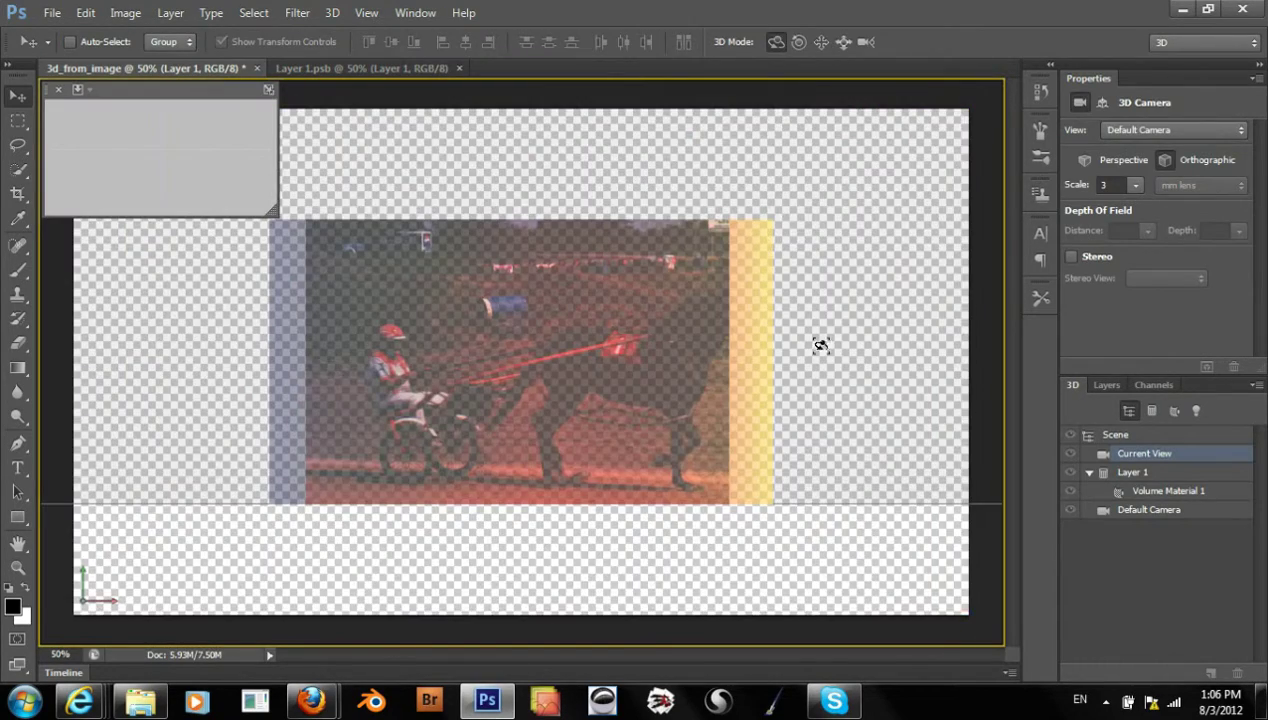
{"action": "left_click_drag", "start_coordinate": [820, 345], "coordinate": [734, 337]}
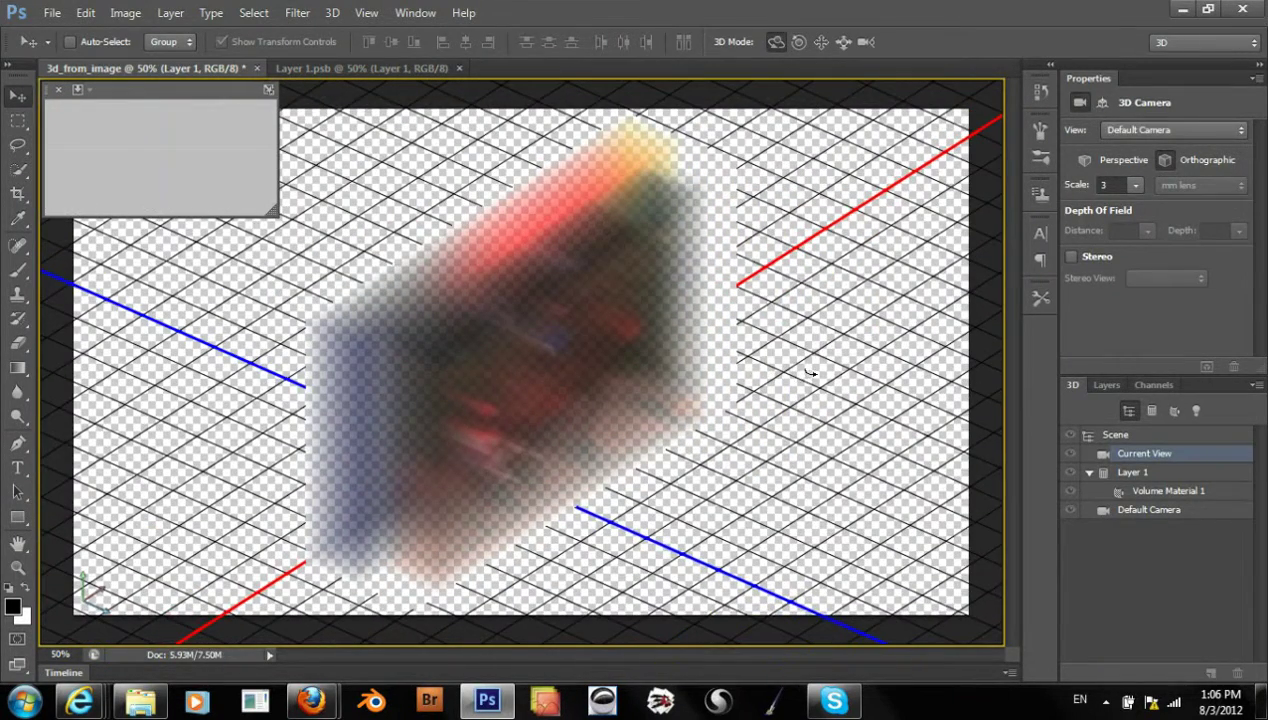
- Orbit around the 3D volume to examine its depth and blended colours from front and oblique angles, and check its layer stack
{"action": "left_click_drag", "start_coordinate": [810, 373], "coordinate": [731, 366]}
{"action": "left_click_drag", "start_coordinate": [485, 355], "coordinate": [394, 336]}
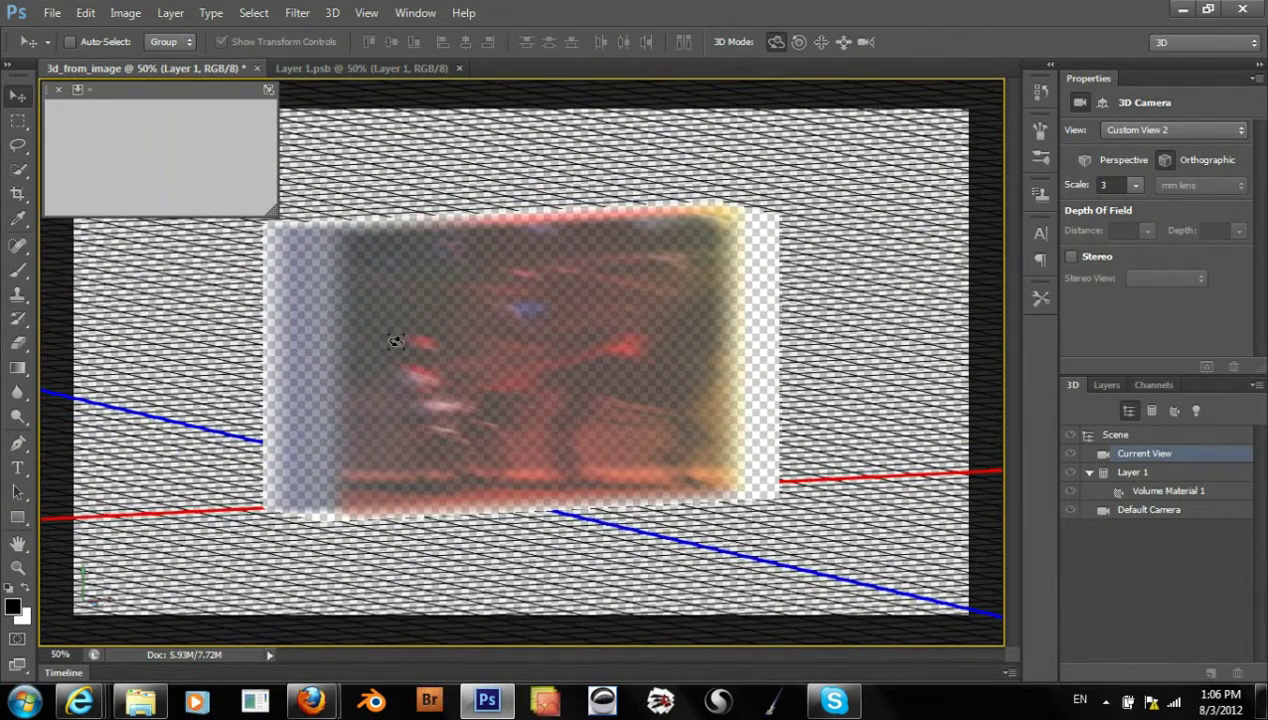
{"action": "left_click_drag", "start_coordinate": [410, 340], "coordinate": [446, 357]}
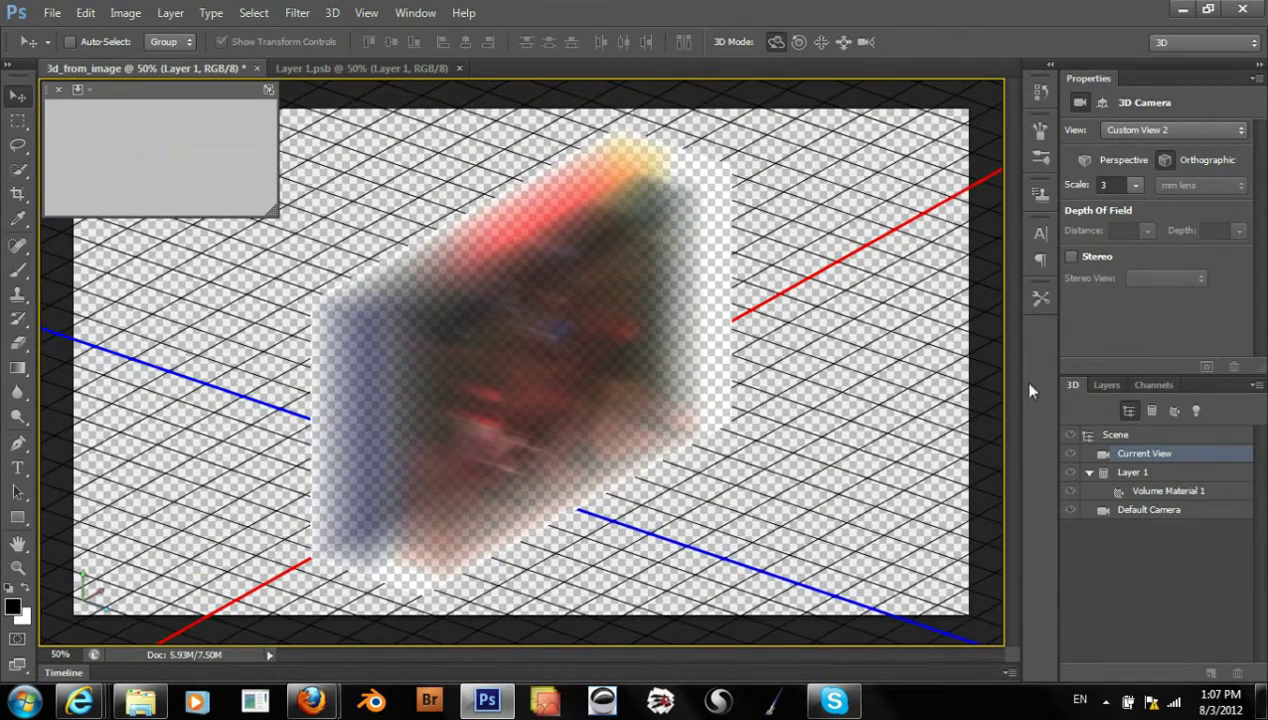
{"action": "left_click", "coordinate": [1104, 385]}
{"action": "left_click", "coordinate": [1068, 384]}
- Try the Perspective projection on the current 3D camera view and orbit around the volume
{"action": "left_click_drag", "start_coordinate": [757, 394], "coordinate": [484, 417]}
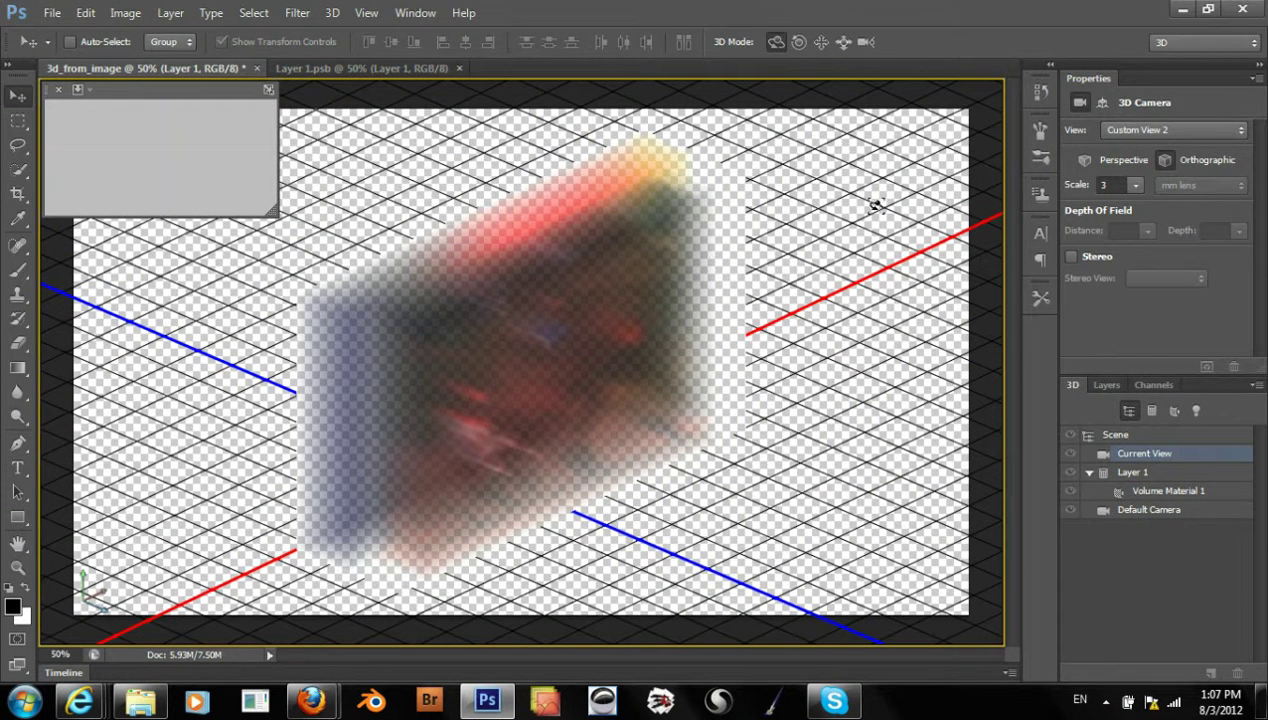
{"action": "left_click", "coordinate": [1084, 161]}
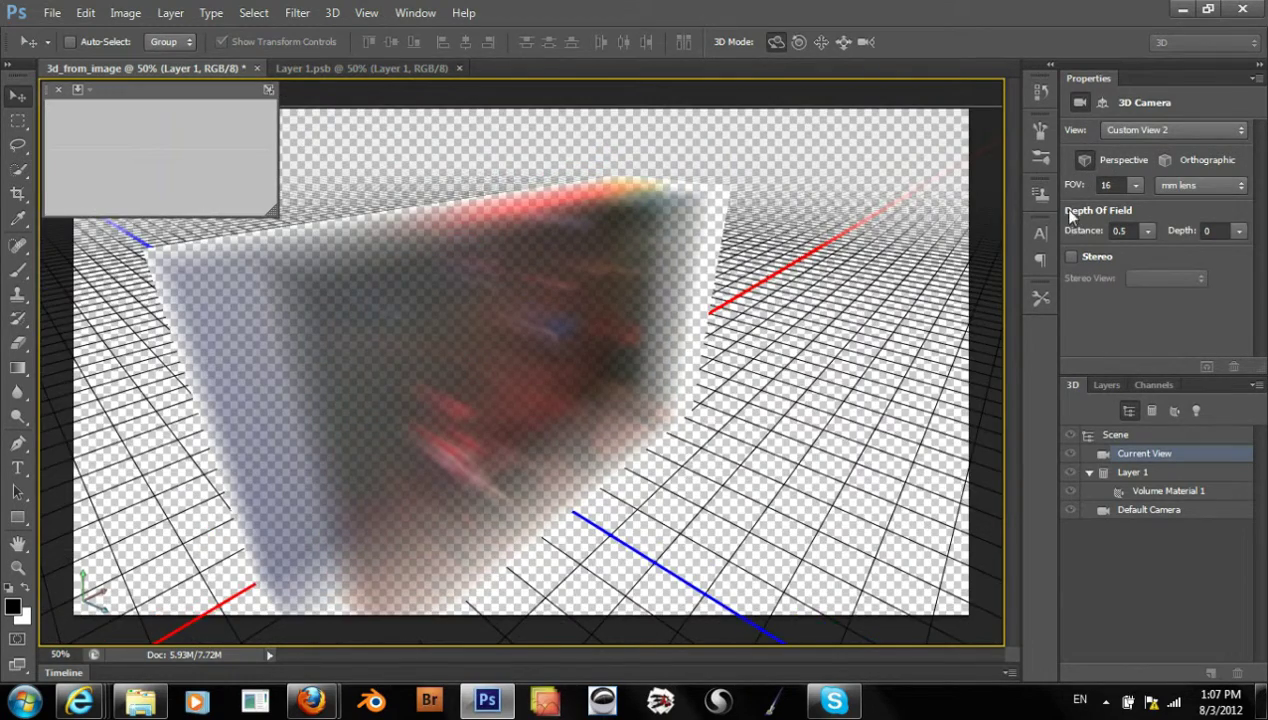
{"action": "left_click_drag", "start_coordinate": [724, 424], "coordinate": [915, 407]}
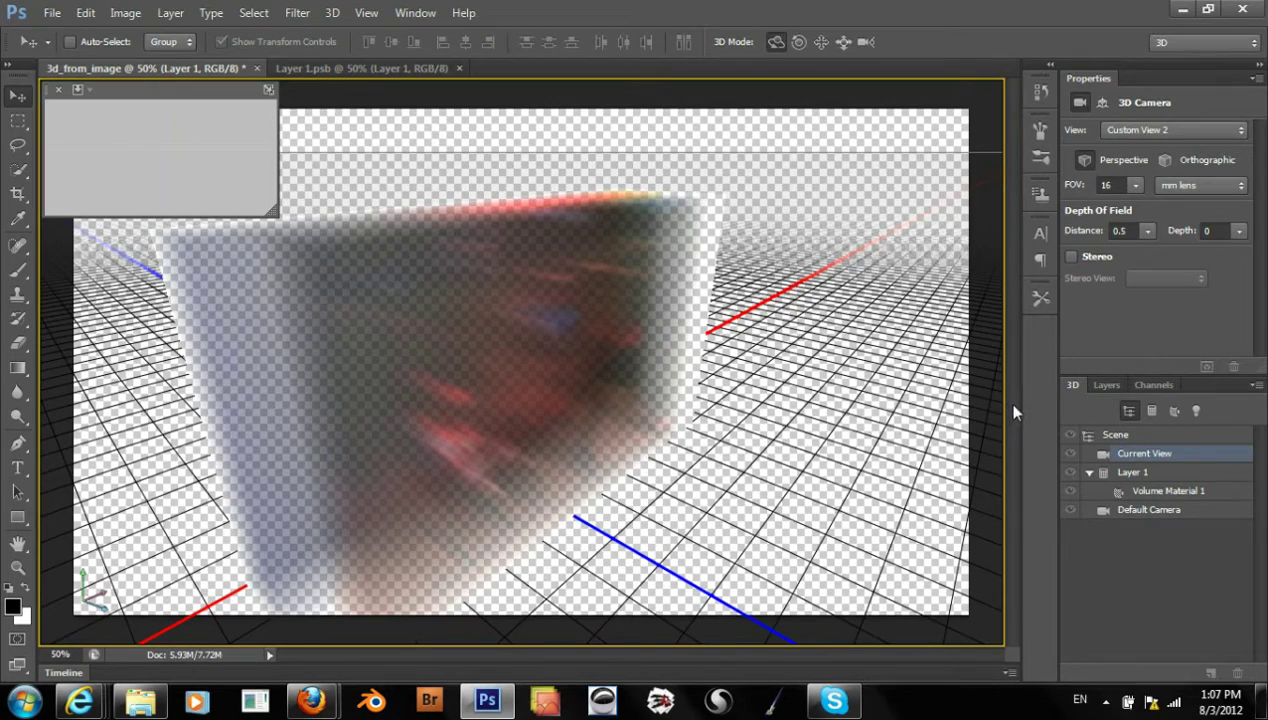
- Undo the camera changes and the 3D volume creation, going back to the flat photo over the blue-red-yellow gradient background
{"action": "key", "text": "ctrl+alt+z"}
{"action": "key", "text": "ctrl+alt+z"}
{"action": "key", "text": "ctrl+alt+z"}
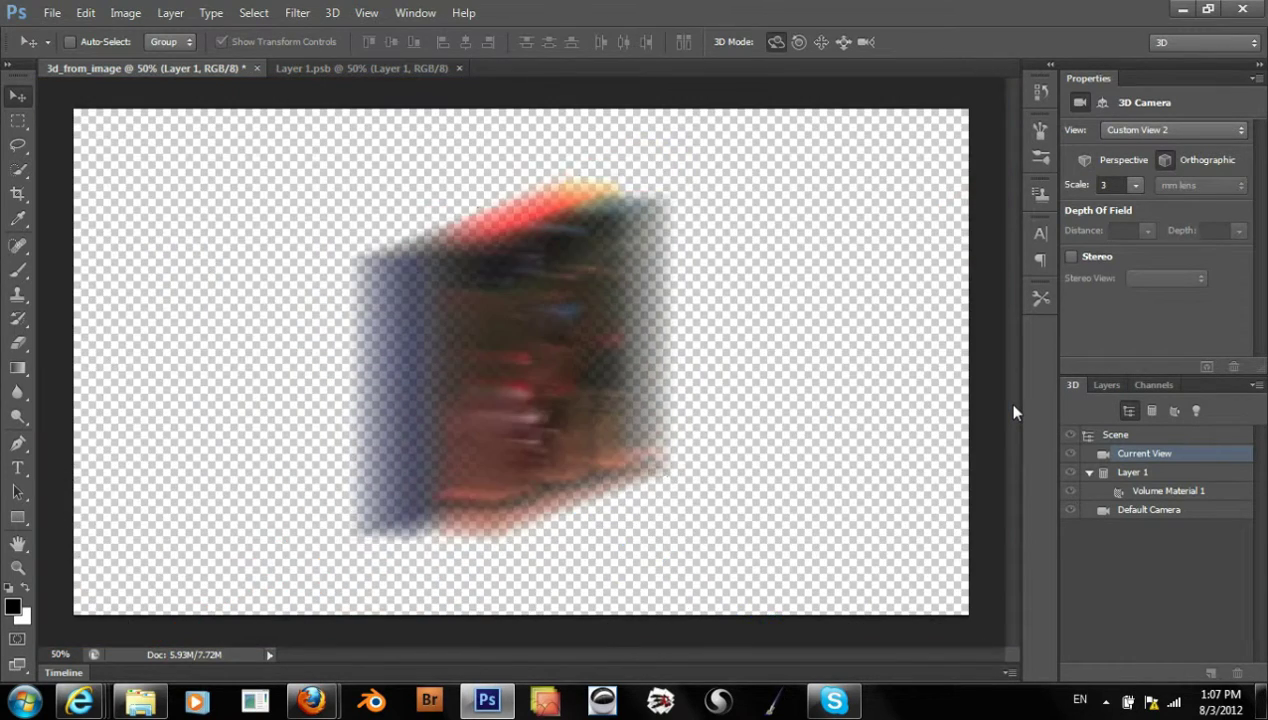
{"action": "key", "text": "ctrl+alt+z"}
{"action": "key", "text": "ctrl+alt+z"}
{"action": "key", "text": "ctrl+alt+z"}
{"action": "key", "text": "ctrl+alt+z"}
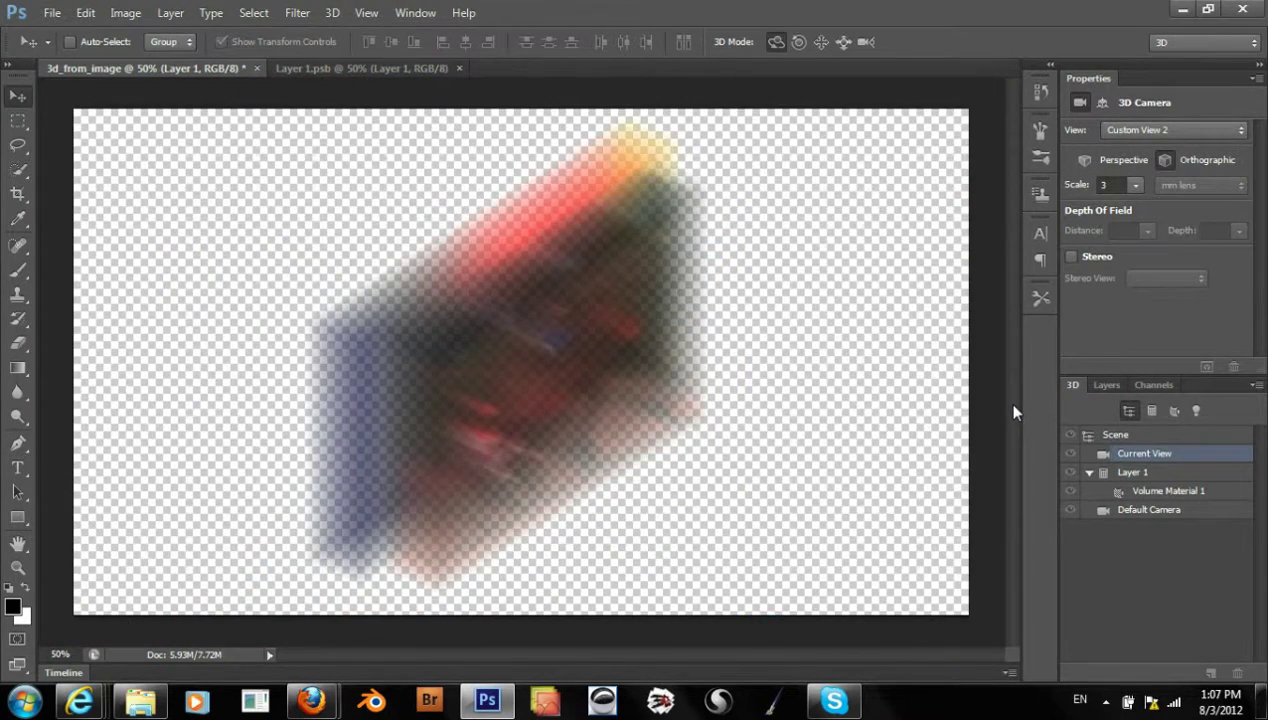
{"action": "key", "text": "ctrl+alt+z"}
{"action": "key", "text": "ctrl+alt+z"}
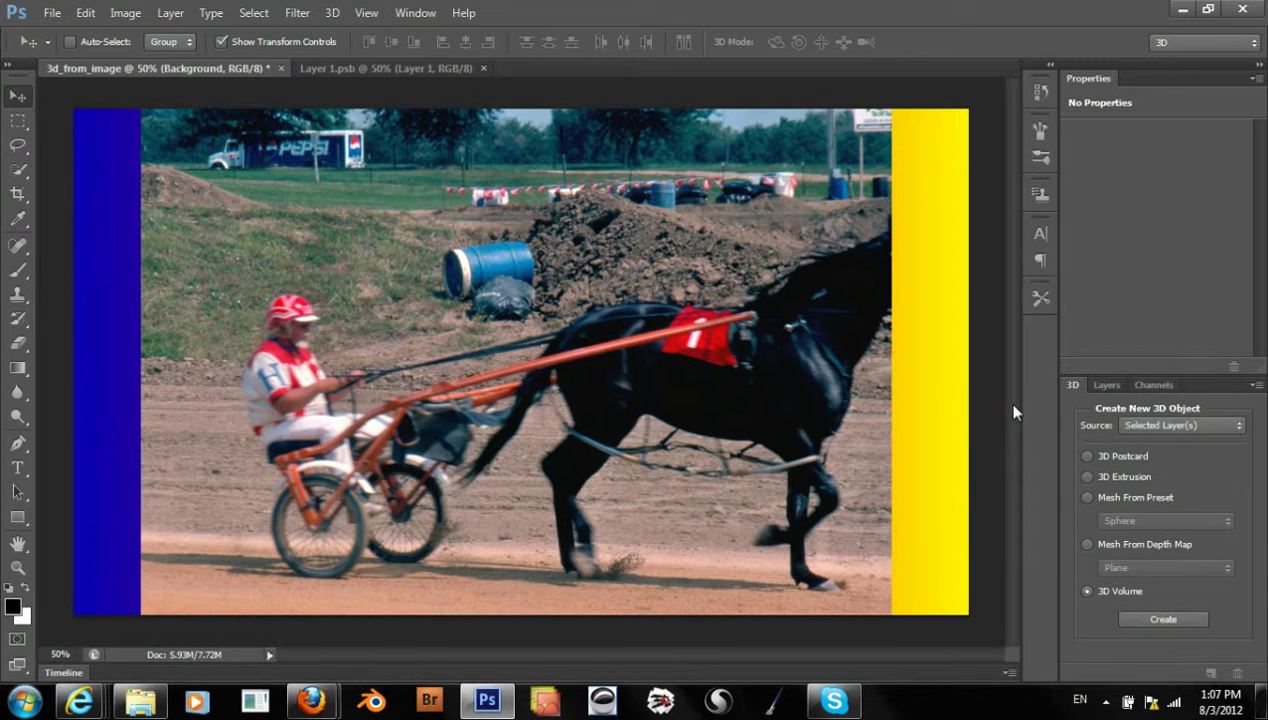